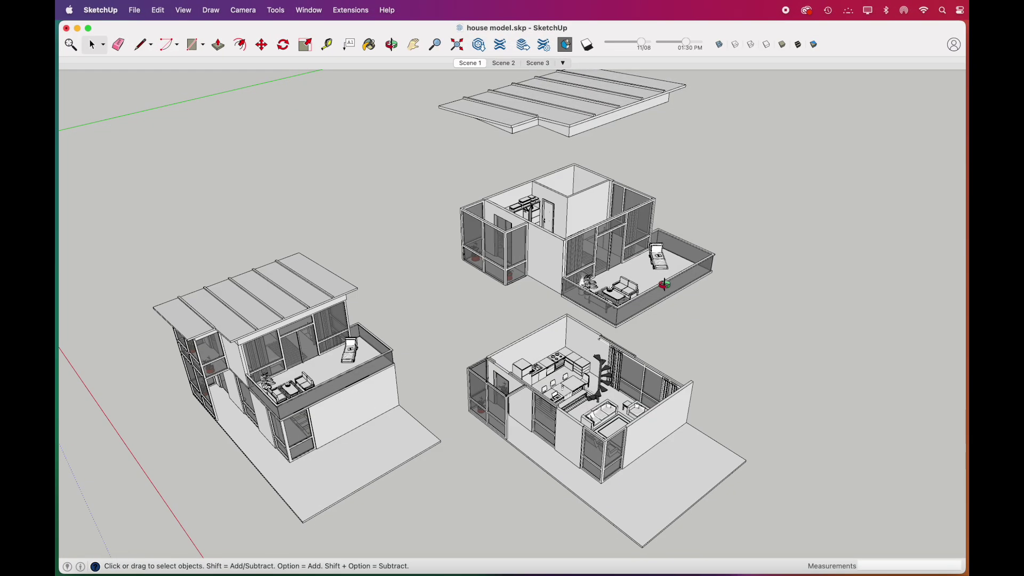
mouse_move(662, 286)
mouse_down()
mouse_move(562, 331)
mouse_move(715, 263)
mouse_up()
key(space)
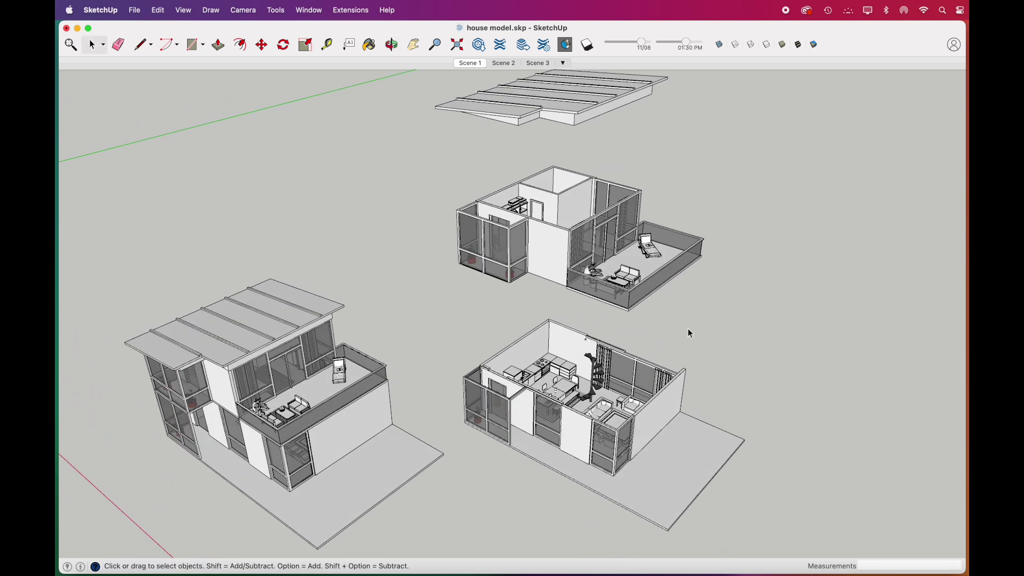
drag(715, 325, 683, 352)
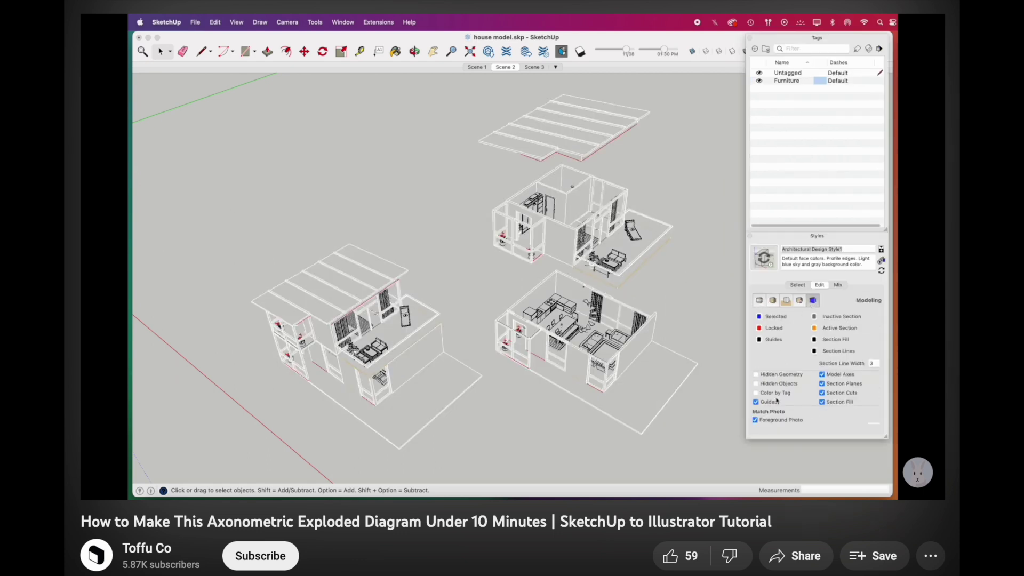
key(f)
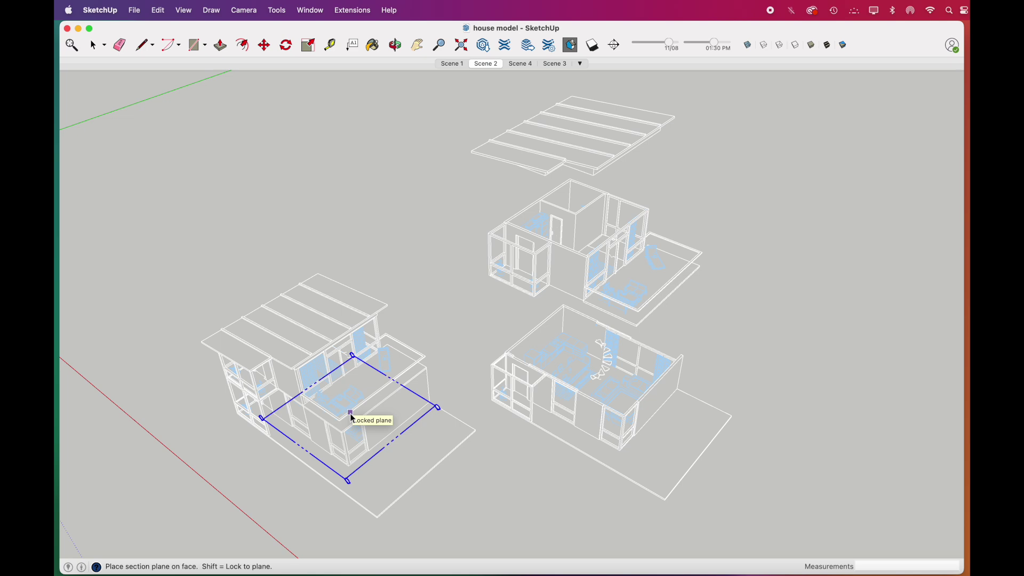
Step: Place a horizontal section plane through the house model and name it "plan view"
click(382, 420)
text(plan view)
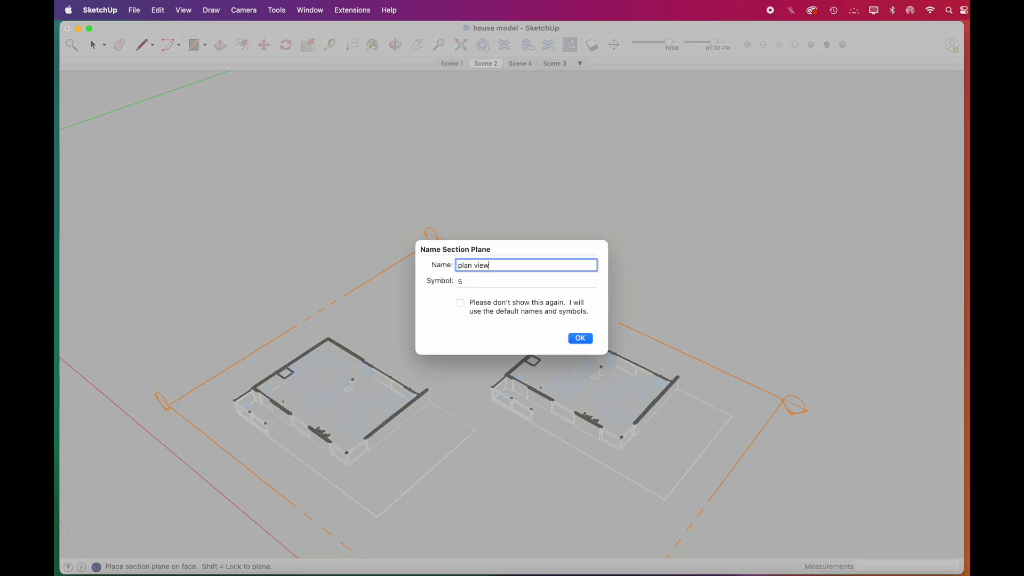
click(579, 338)
Step: Raise the section plane by about 0.93 m so it cuts higher through the ground-floor walls
key(m)
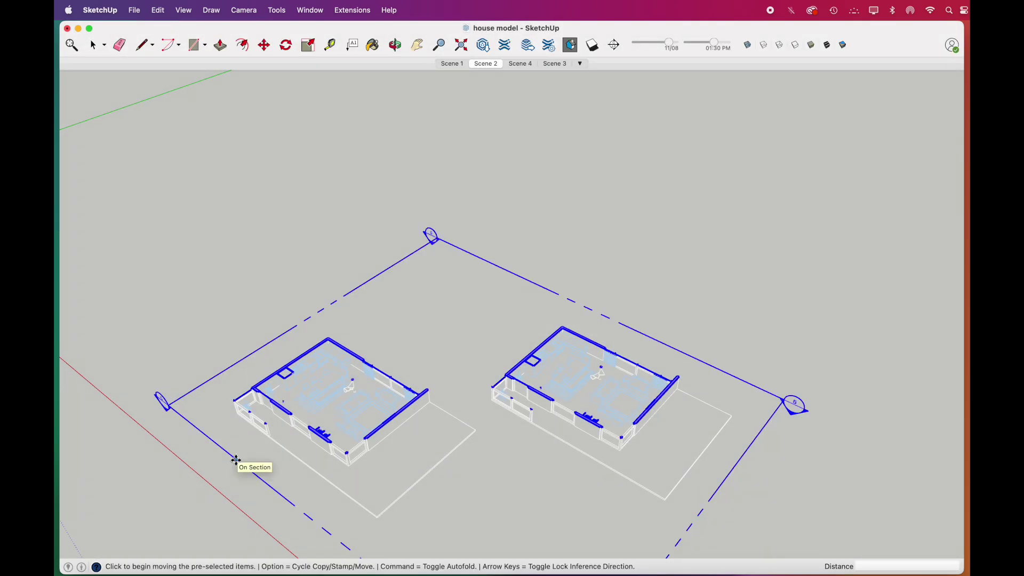
click(151, 317)
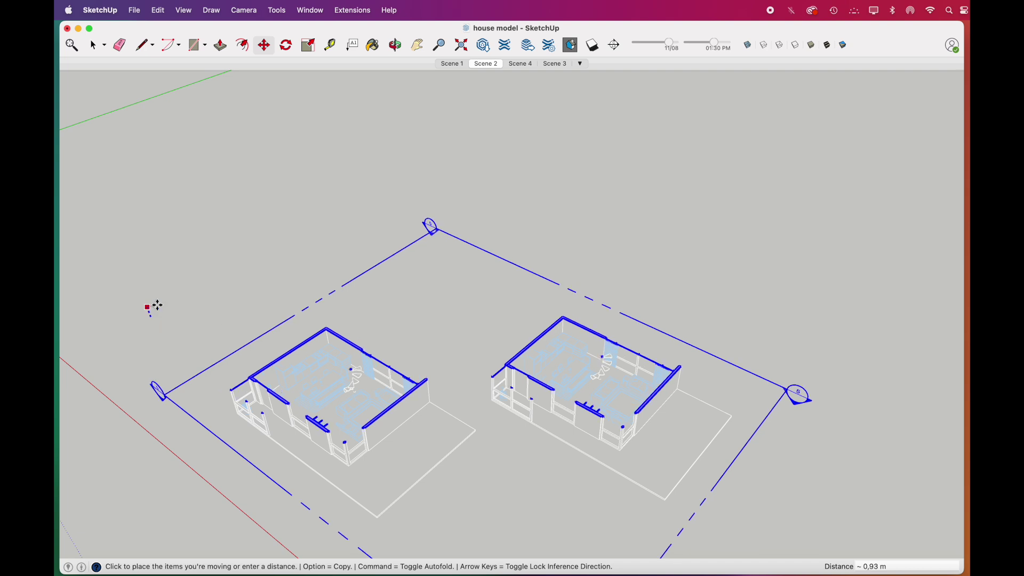
click(152, 308)
key(space)
Step: Hide the exploded ground-floor component, leaving the assembled house in view
click(566, 372)
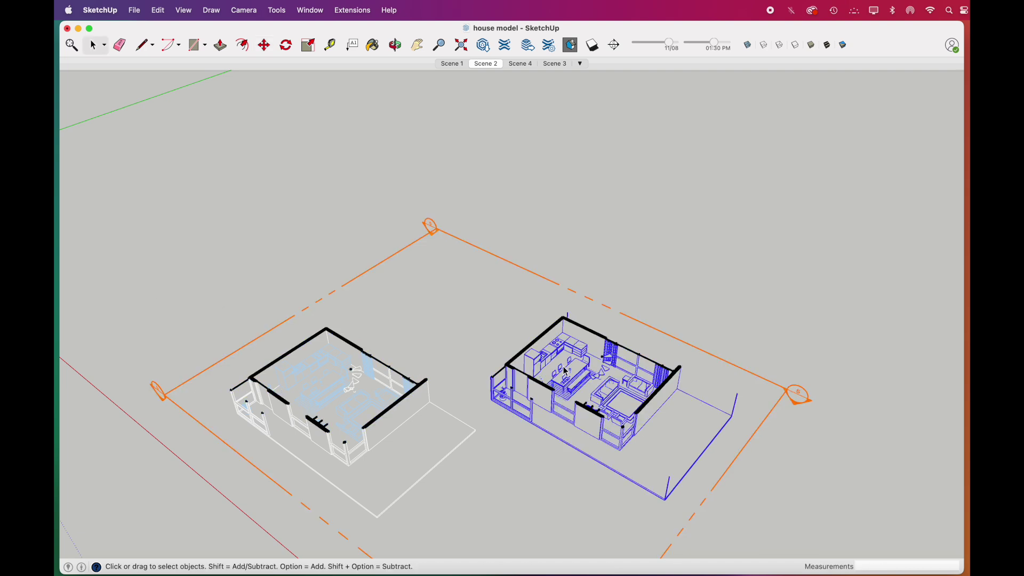
right_click(589, 384)
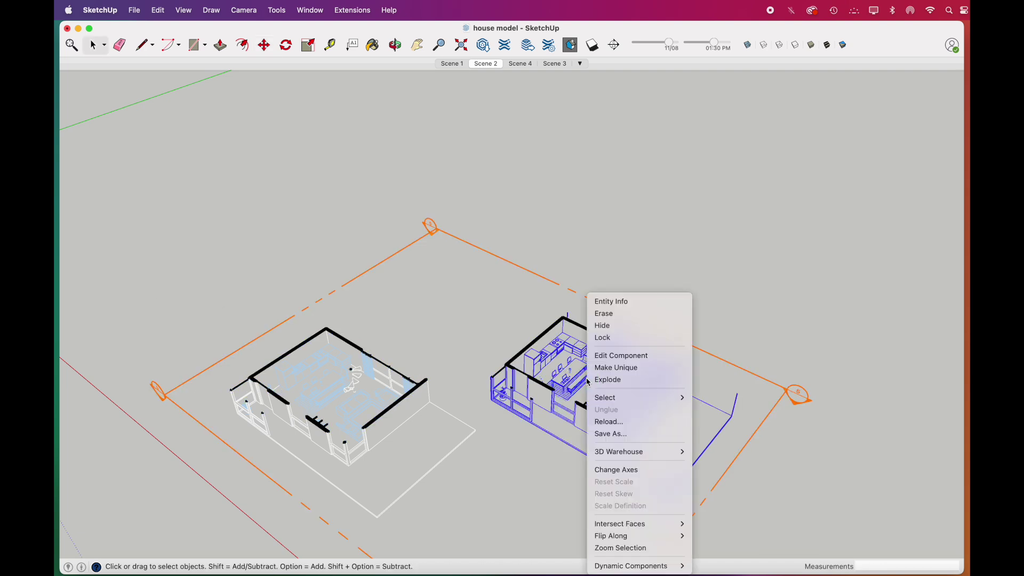
click(608, 326)
Step: Look straight down on the sectioned house in the standard Top view
click(261, 309)
click(245, 10)
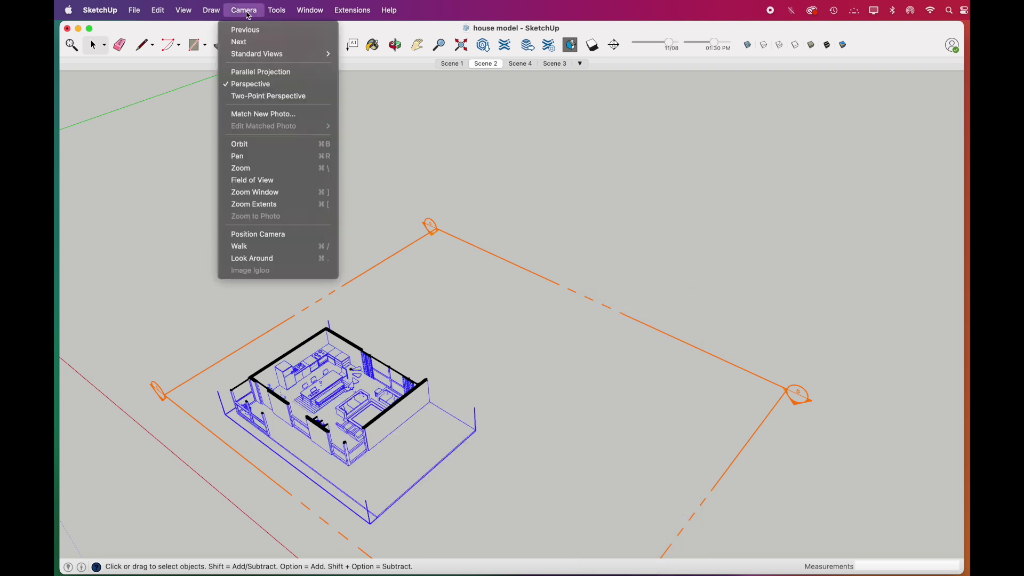
mouse_move(283, 54)
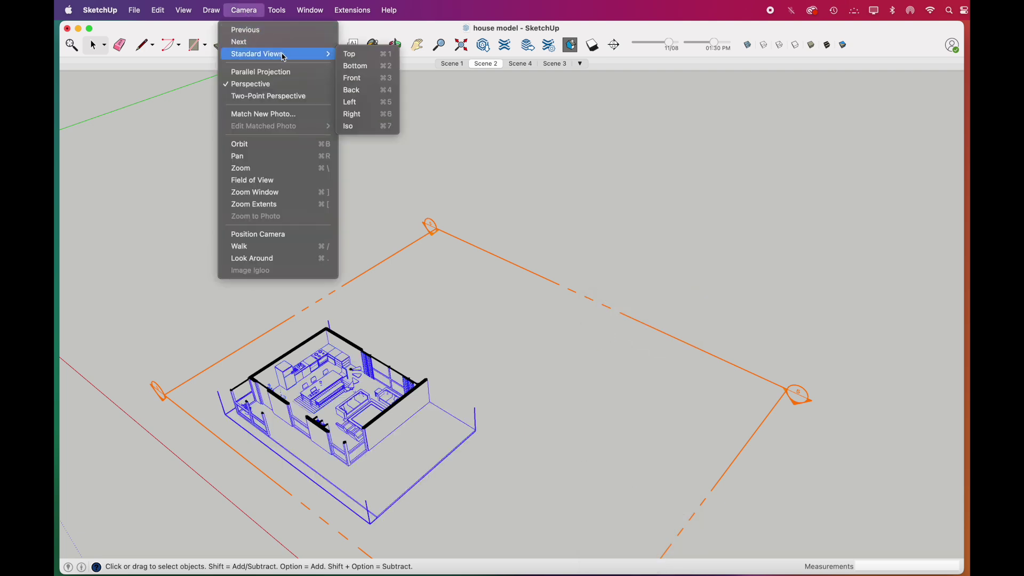
click(345, 56)
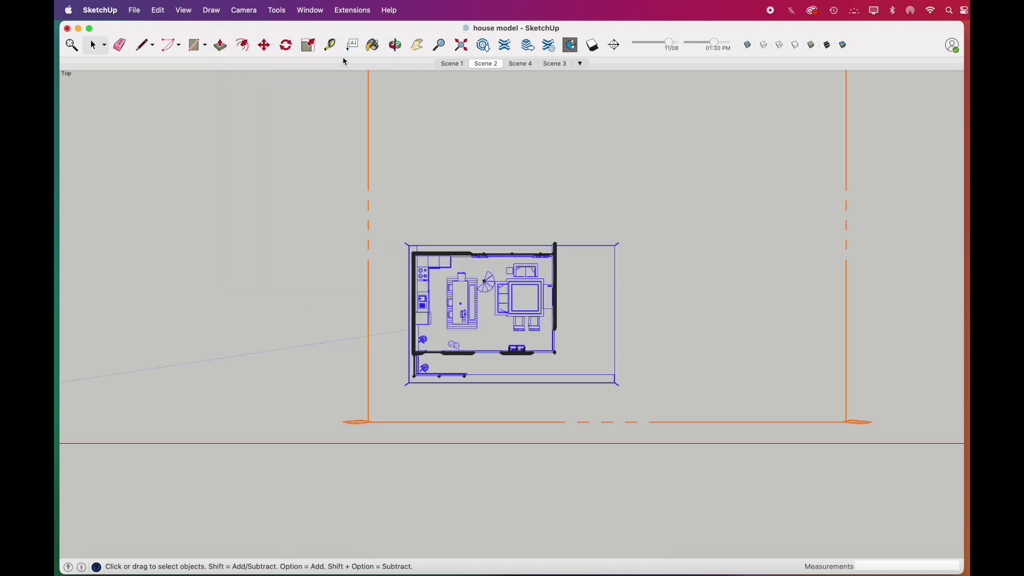
Step: Add a new scene after Scene 2 for the top view and name it Plan
right_click(482, 65)
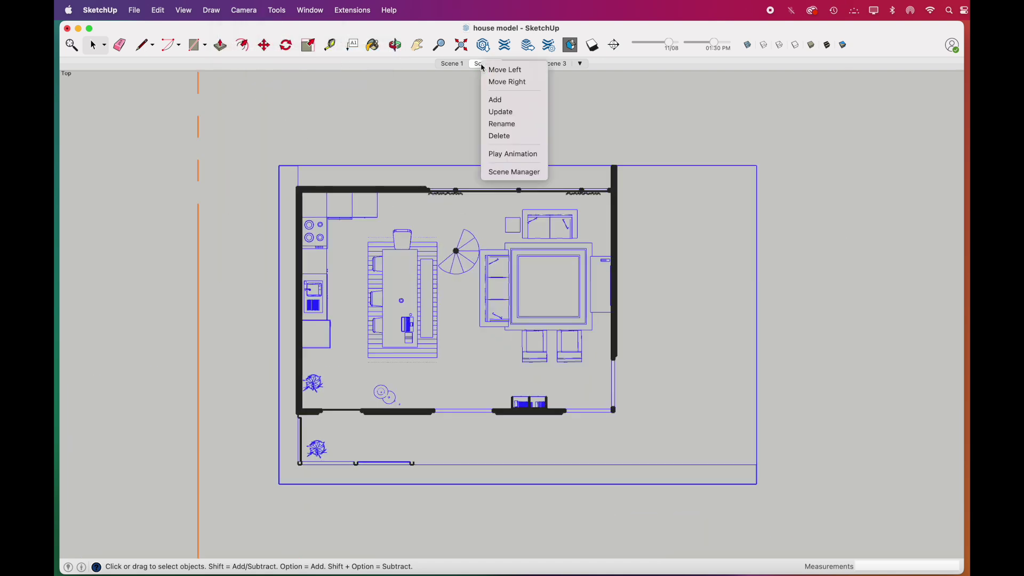
click(495, 100)
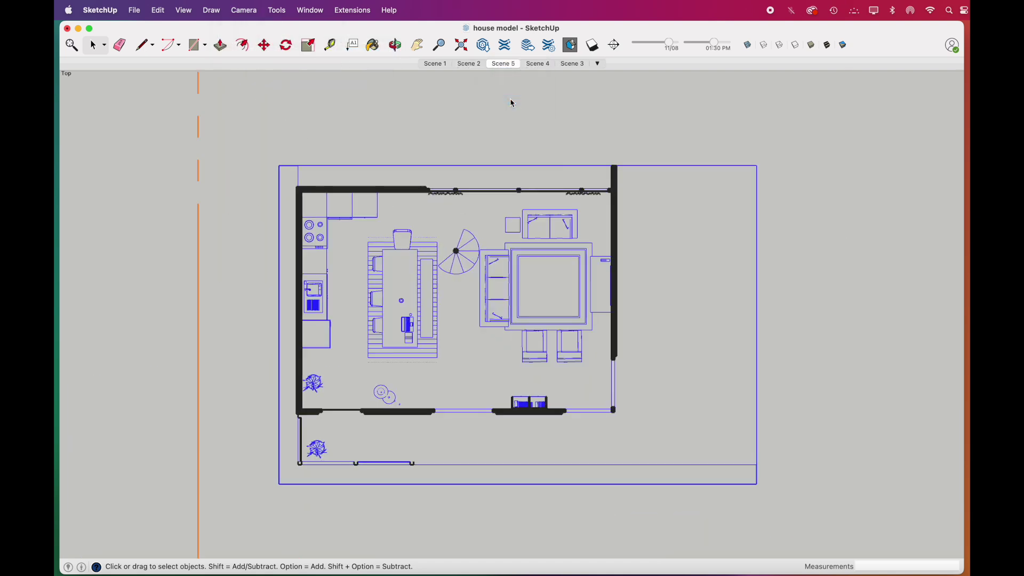
double_click(501, 64)
text(plan)
key(BackSpace)
key(BackSpace)
key(BackSpace)
key(BackSpace)
text(Plan)
click(512, 137)
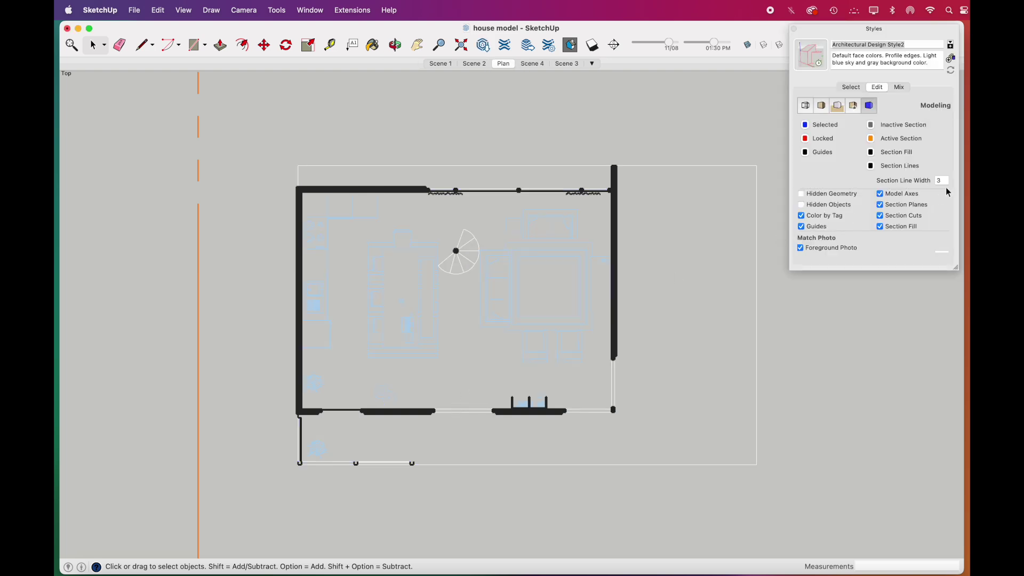
Step: Set the style's section line width to 1, keeping section fill enabled
click(943, 181)
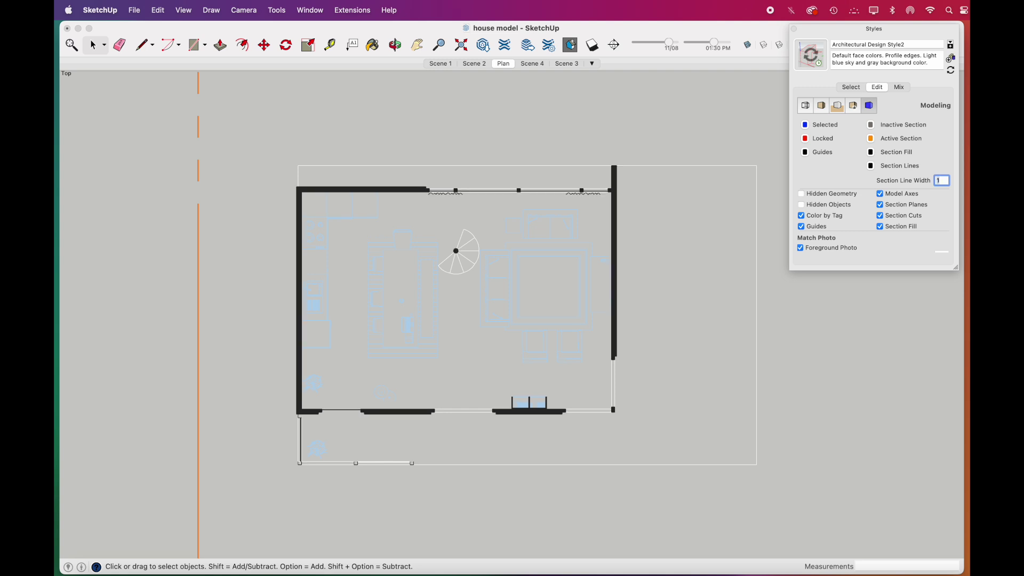
click(880, 227)
click(881, 228)
Step: Export the floor plan view as a 2D graphic in PDF format
click(135, 11)
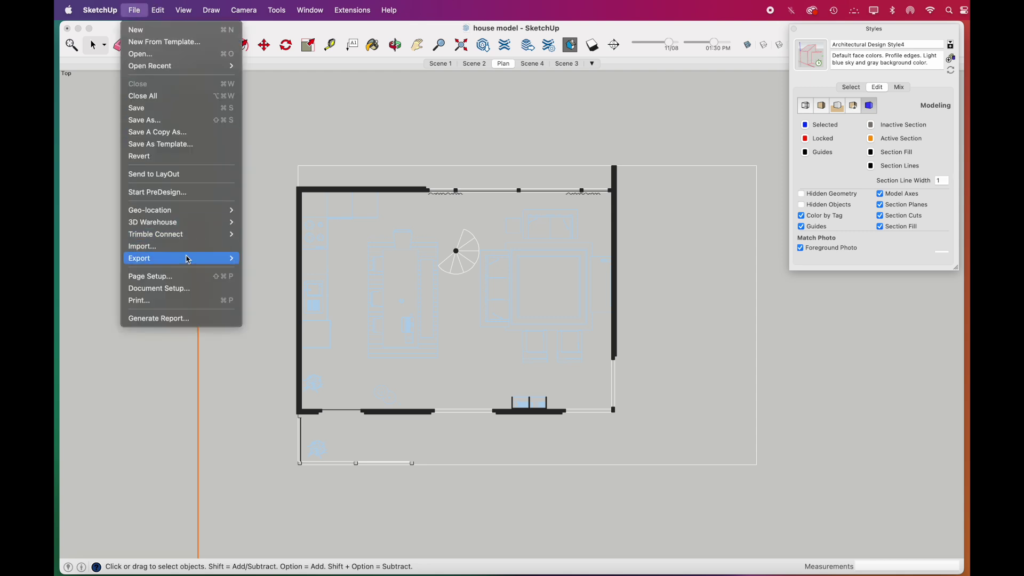
mouse_move(218, 260)
click(269, 270)
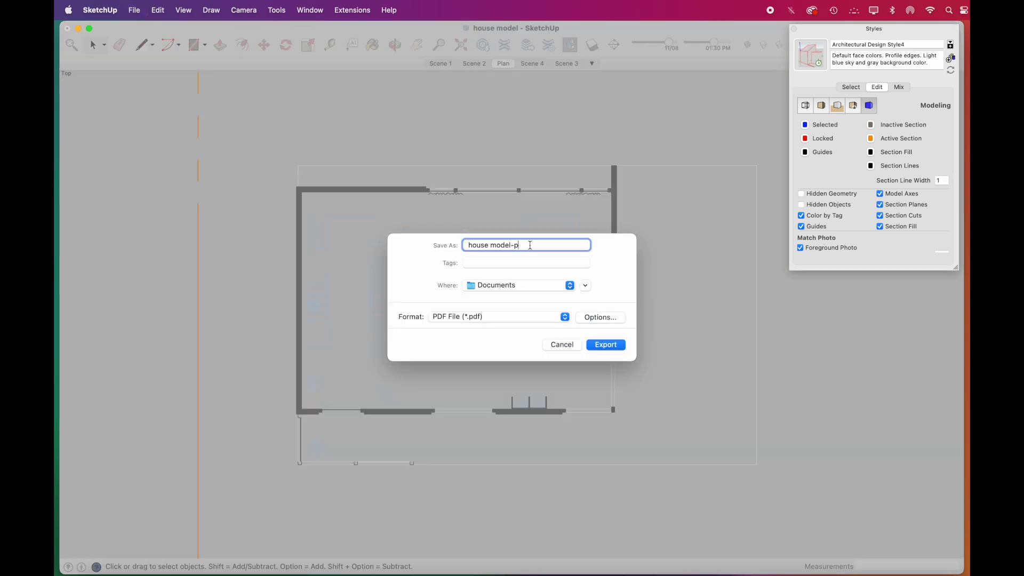
click(606, 344)
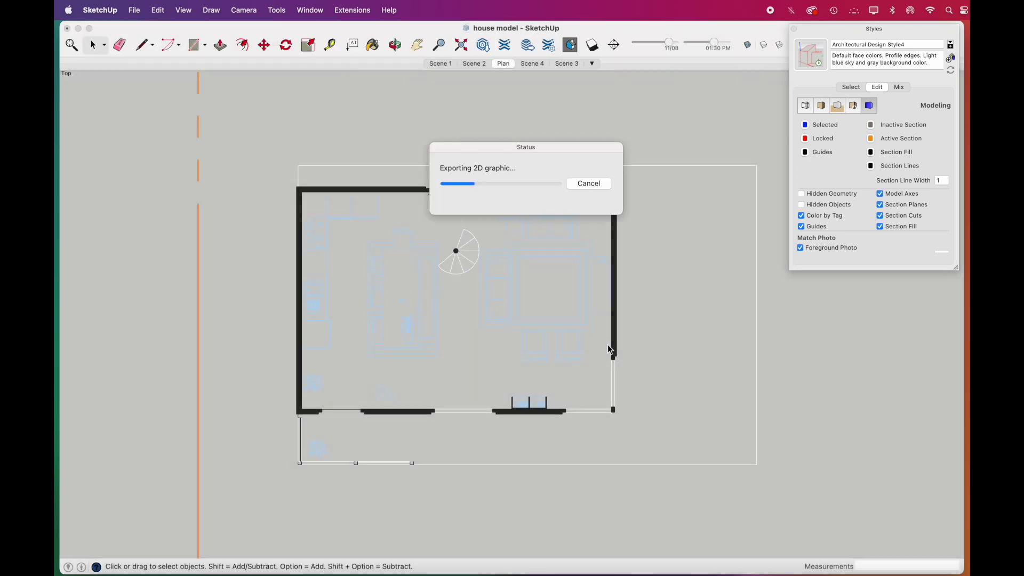
Step: Return to Scene 2 and hide the exploded floors and roof beside the assembled house
click(466, 68)
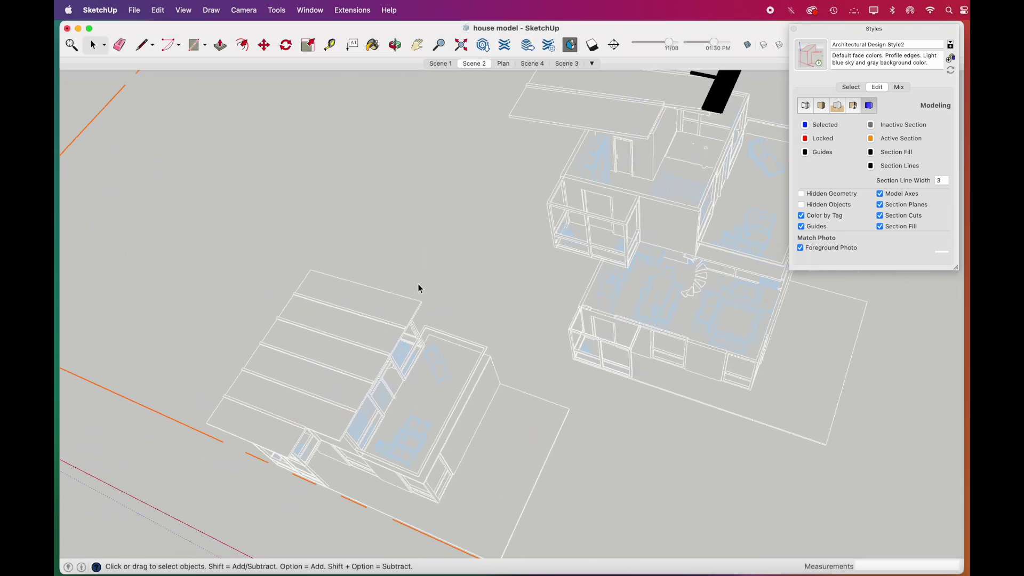
click(559, 134)
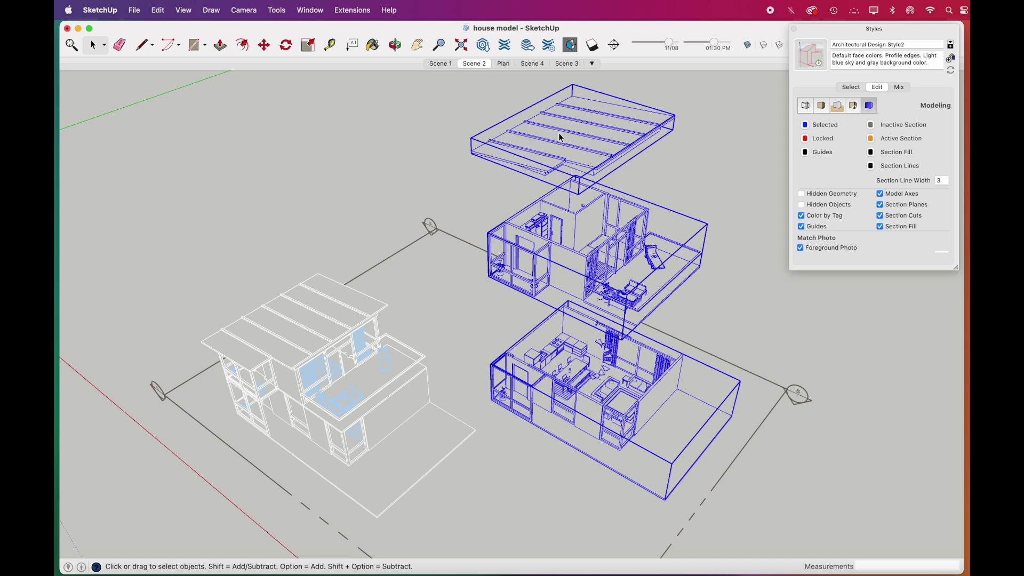
right_click(561, 133)
click(581, 162)
Step: Turn off the display of section planes and set the camera to the standard Front view of the house
click(183, 11)
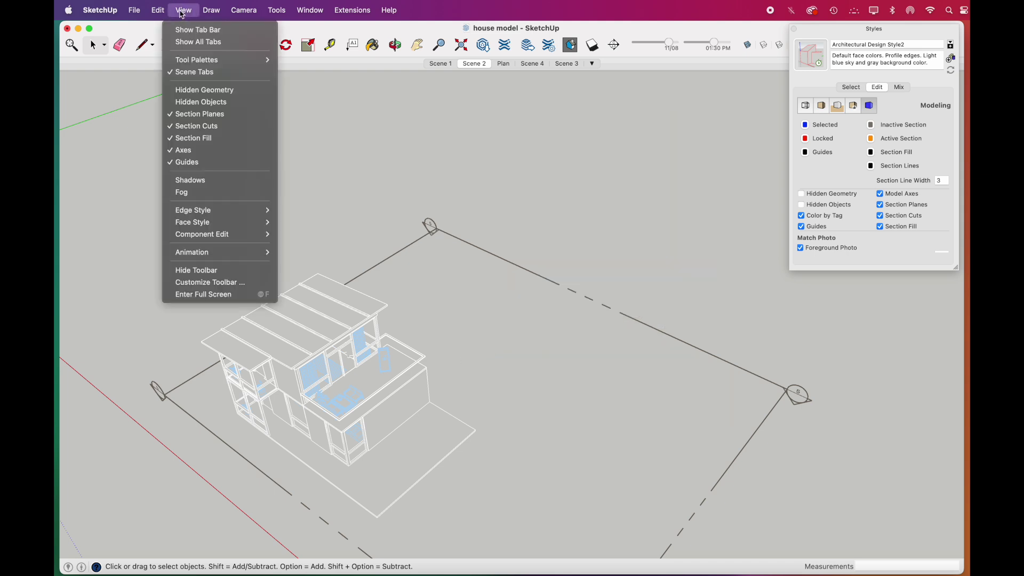
click(190, 113)
click(245, 10)
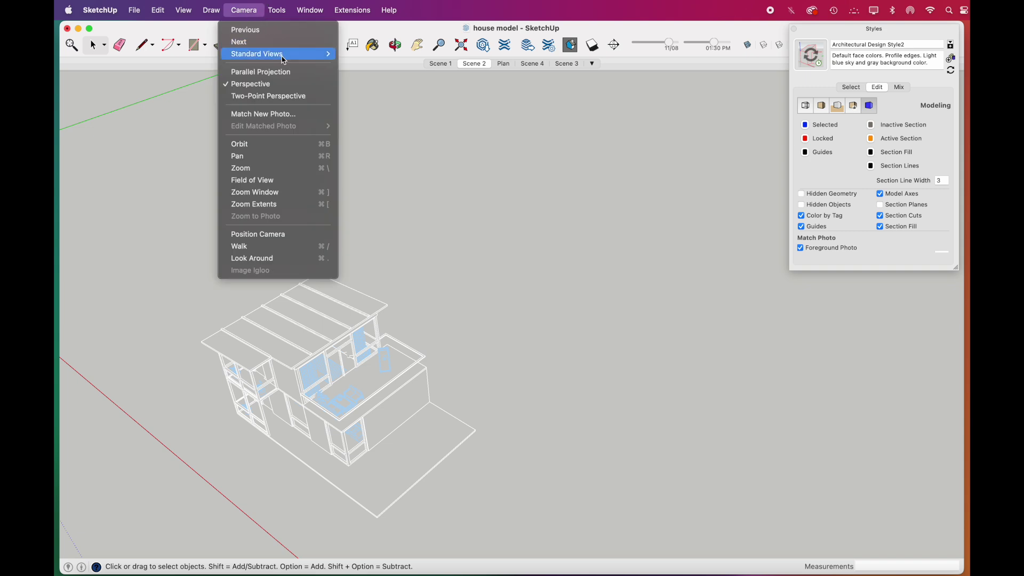
mouse_move(283, 54)
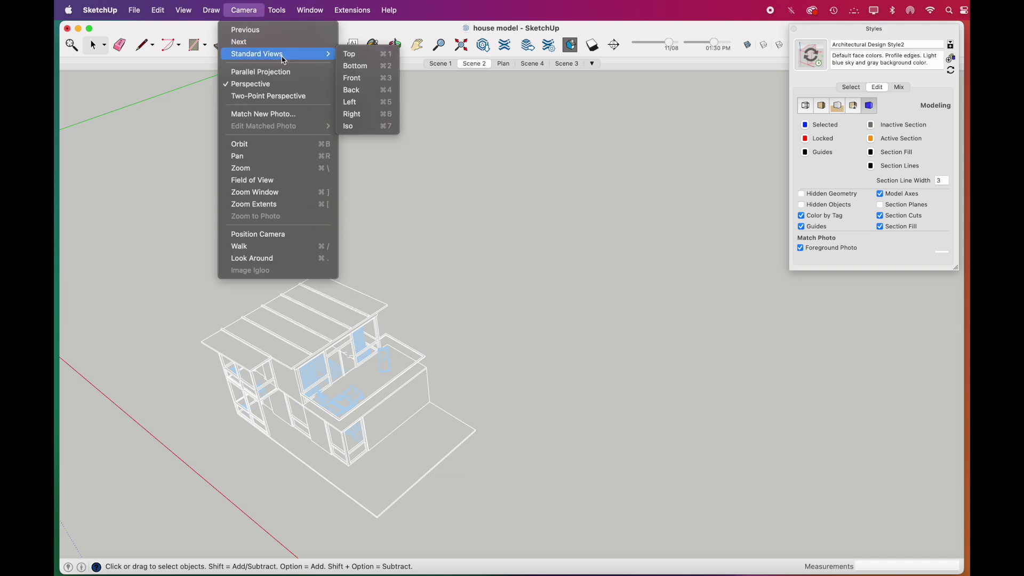
click(358, 83)
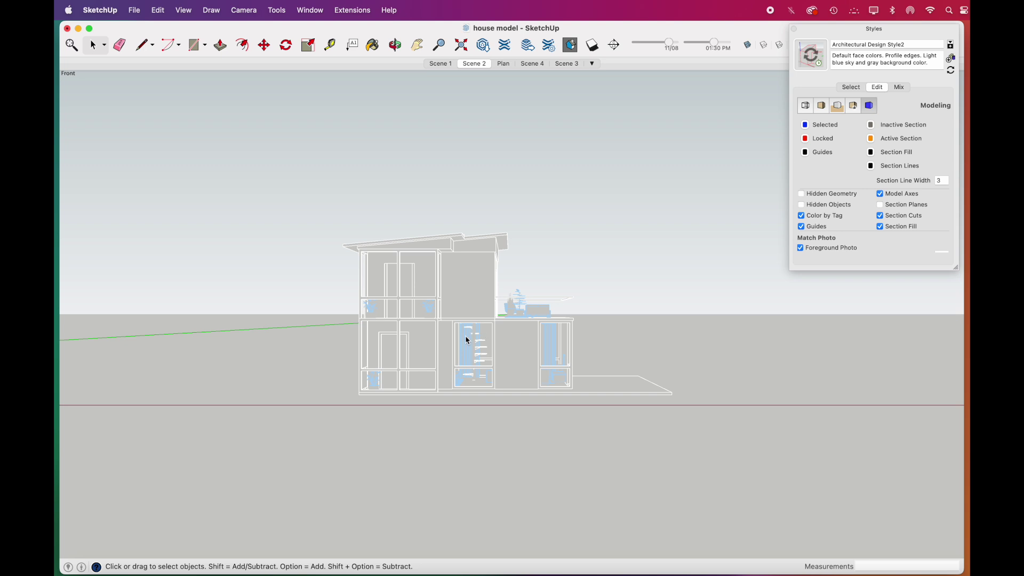
scroll(468, 340, up, 3)
Step: Try the front view in parallel projection and restore perspective
click(245, 11)
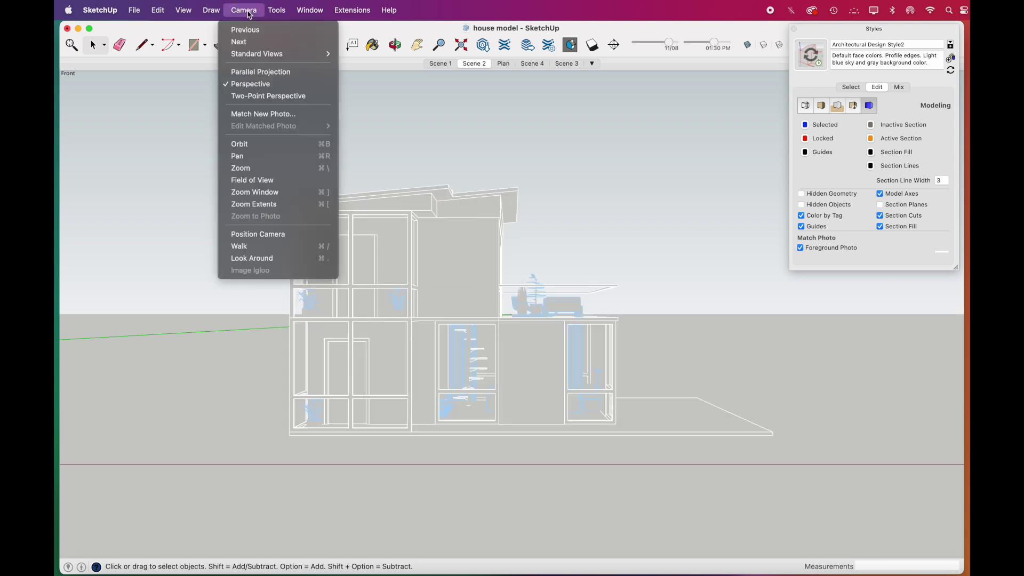
click(282, 73)
click(244, 11)
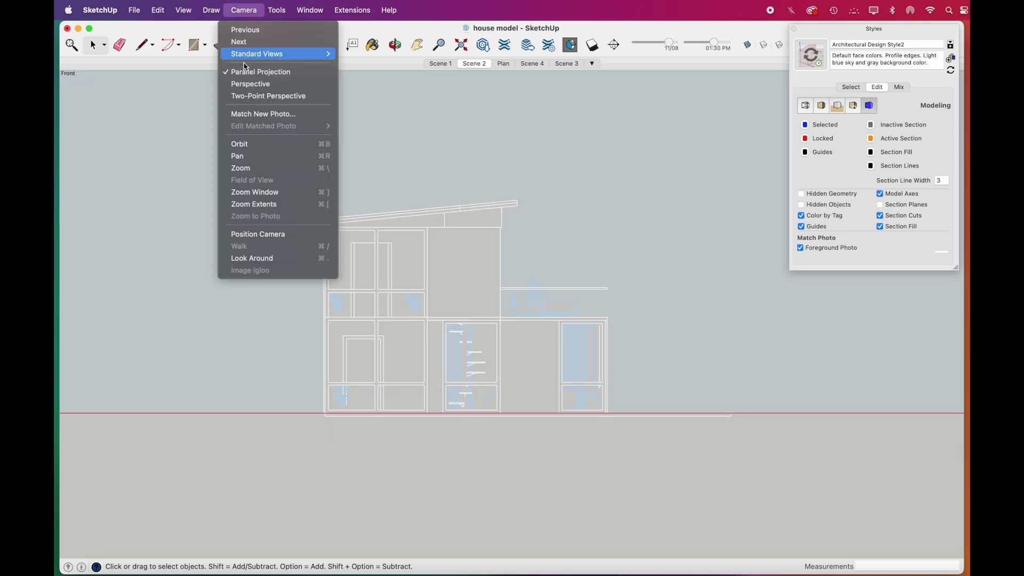
click(250, 85)
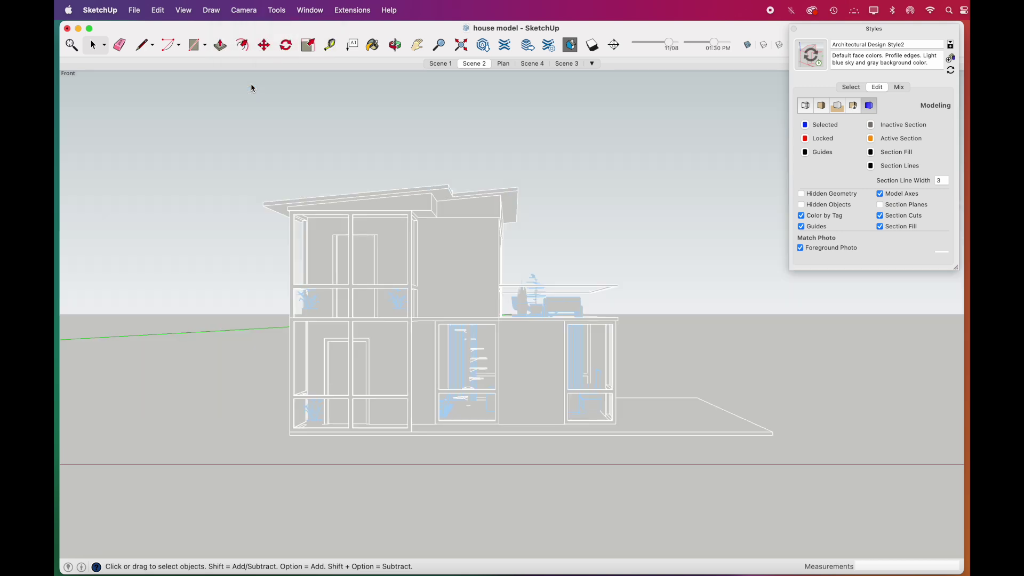
Step: Export the front view as a 2D graphic, appending "-elevation" to the file name
click(133, 10)
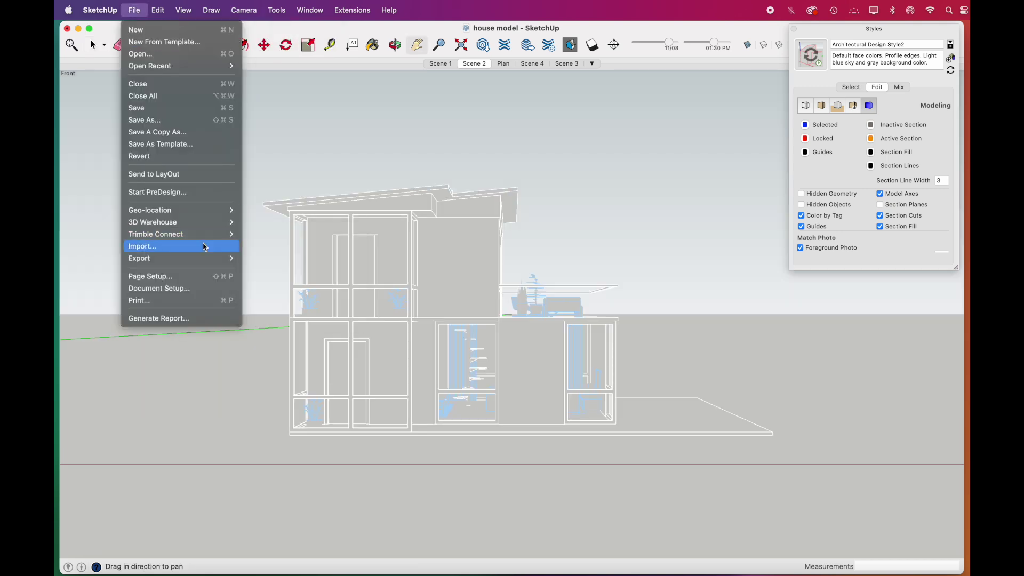
mouse_move(211, 260)
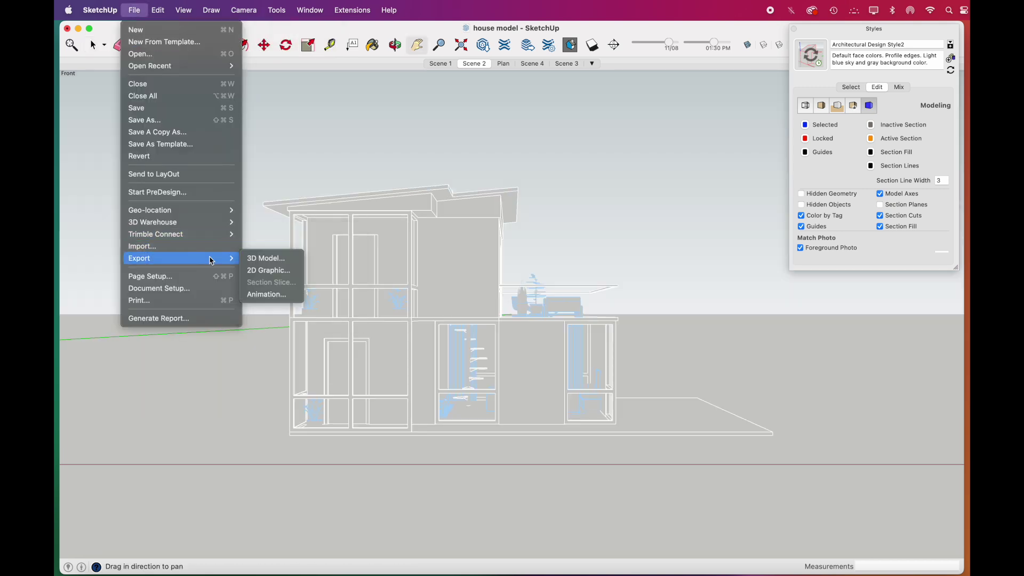
click(266, 270)
text(-elevatio)
text(n)
click(611, 345)
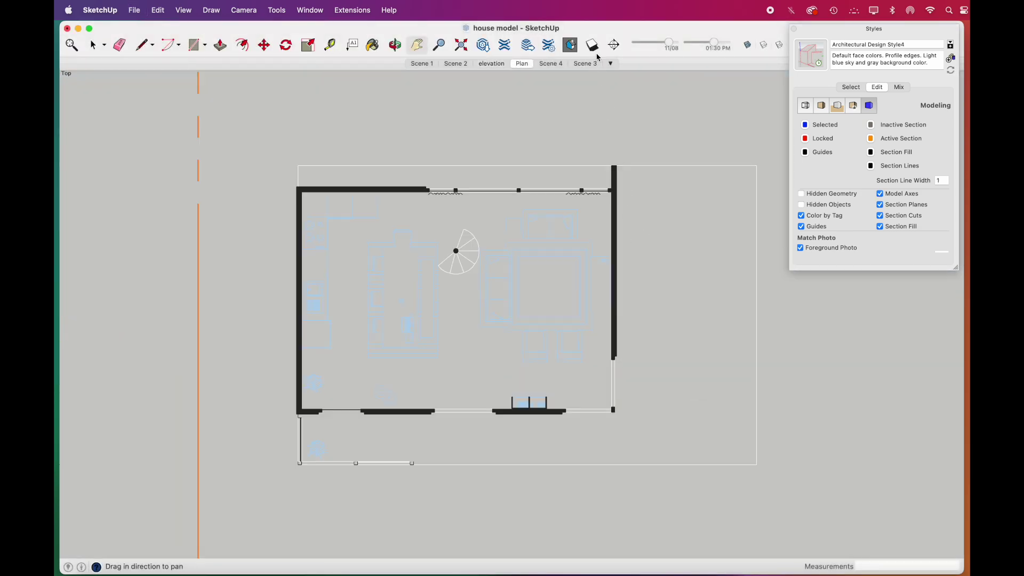
Step: Turn on shadows in the Plan scene and set their time to 01:36 PM and date to 07/04
click(595, 47)
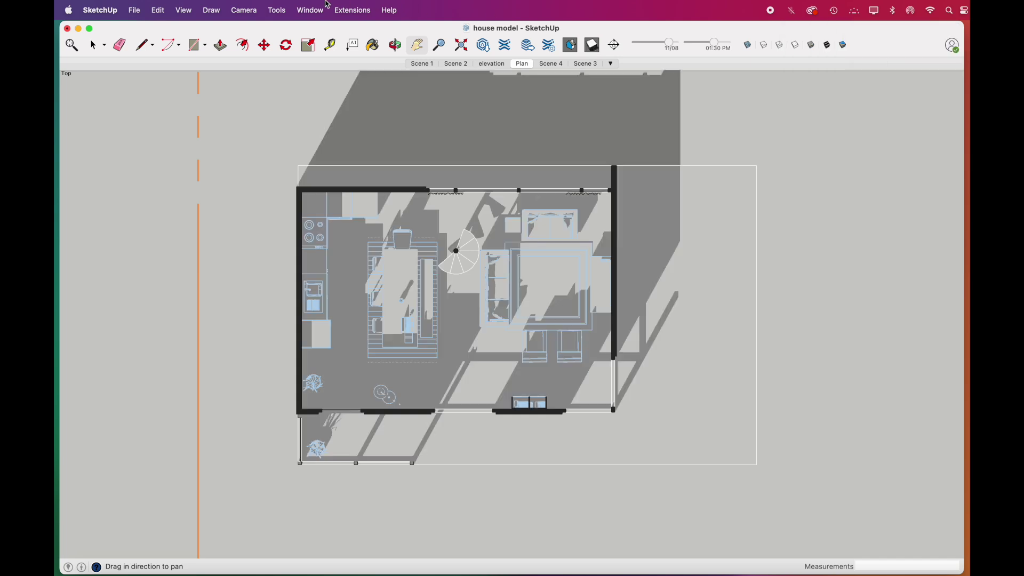
click(310, 10)
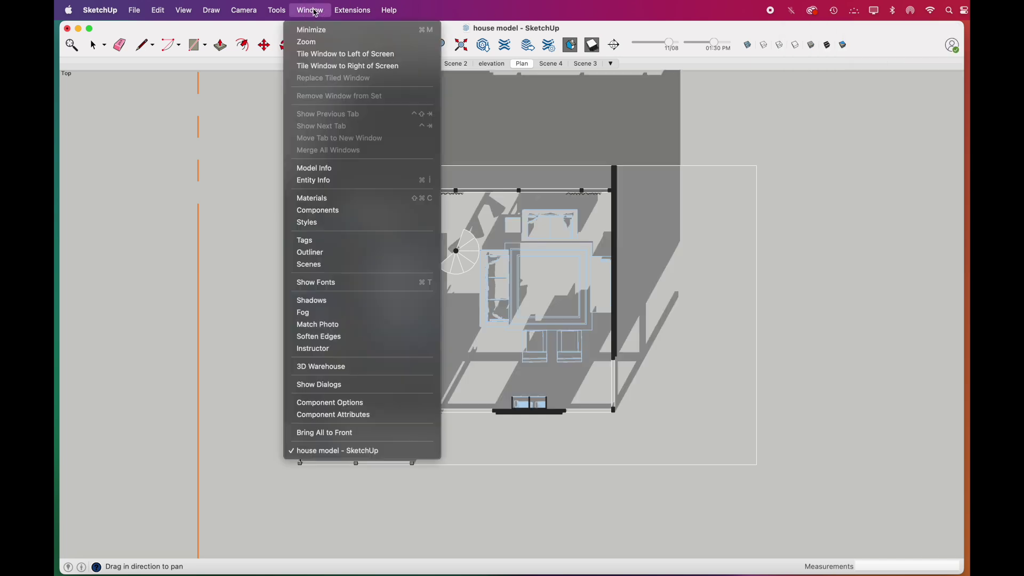
click(368, 300)
click(862, 121)
drag(860, 118, 840, 118)
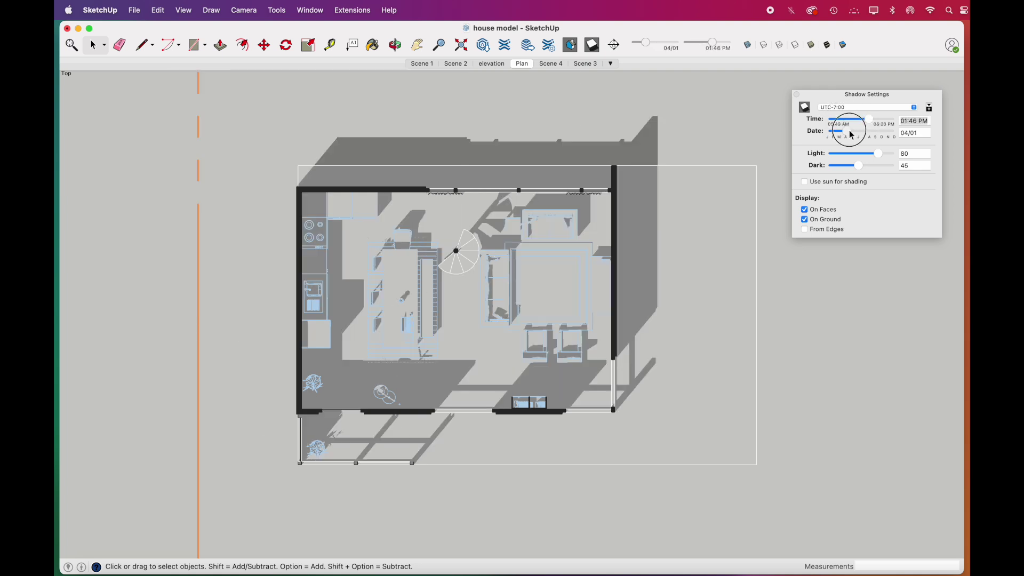
drag(851, 135, 866, 121)
Step: Turn off edge display so the plan shows only shadows and section cuts
click(184, 10)
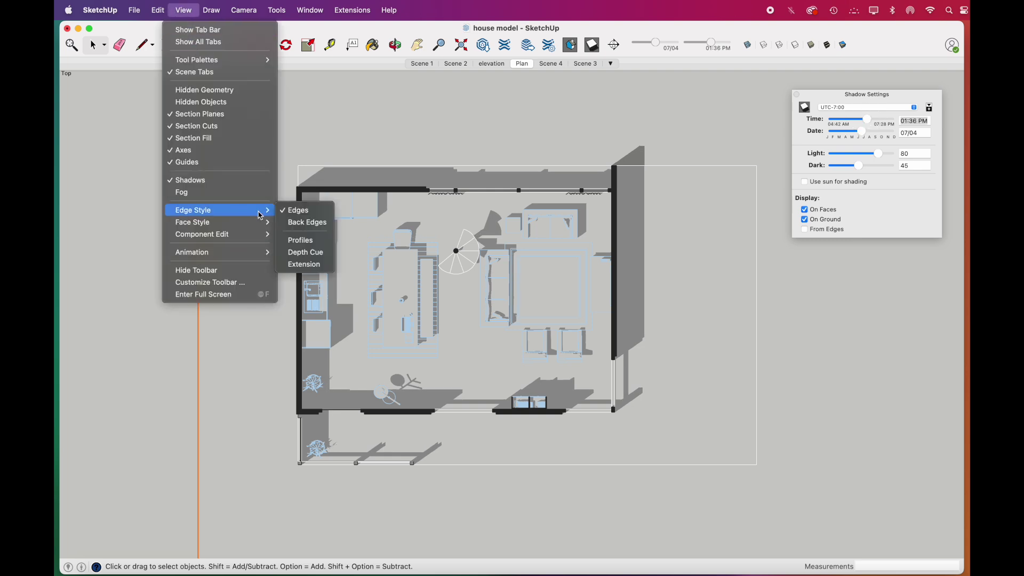
click(283, 211)
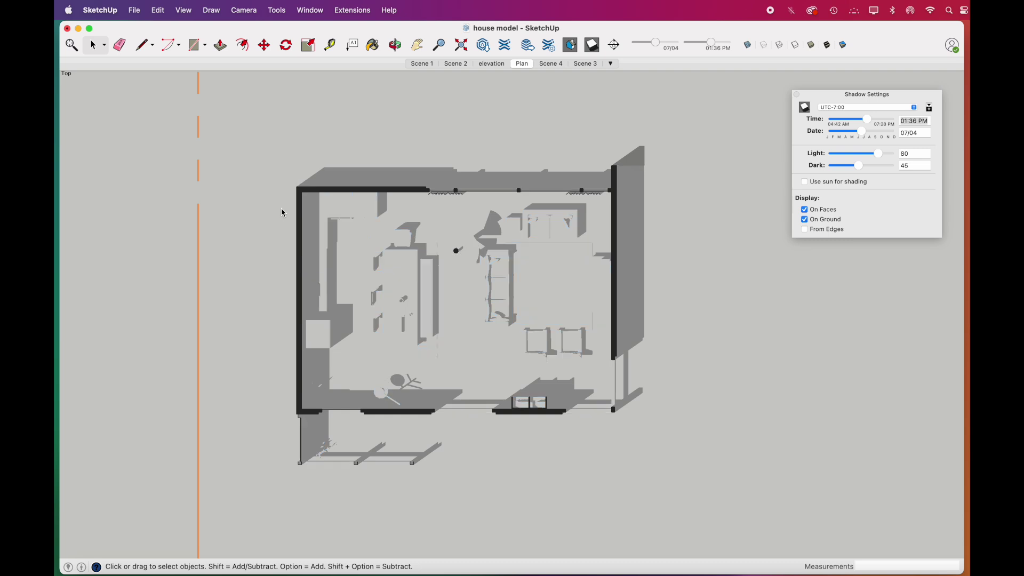
Step: Change the style's section fill and section line colours to a mid grey matching the shadows
click(311, 11)
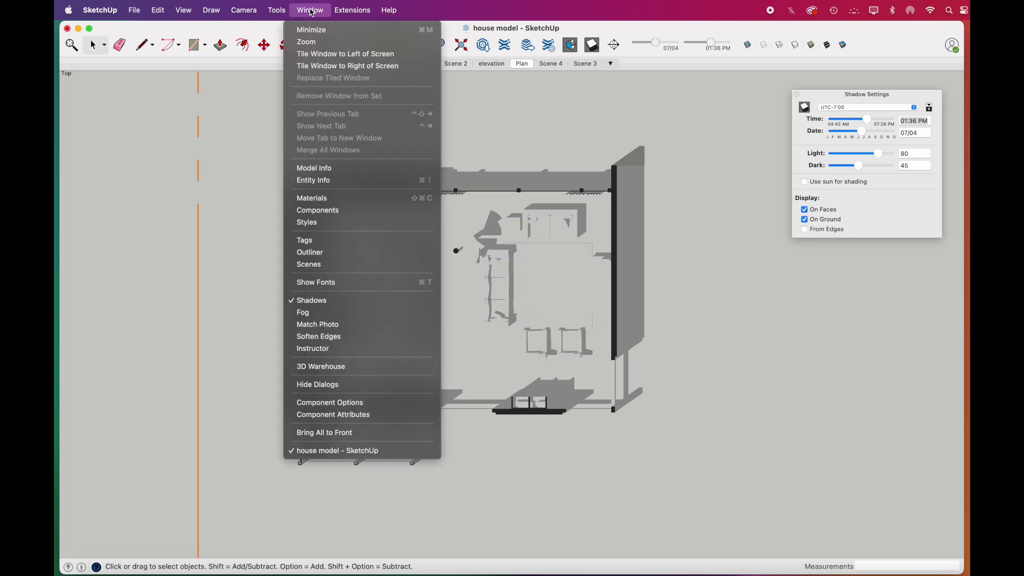
click(384, 222)
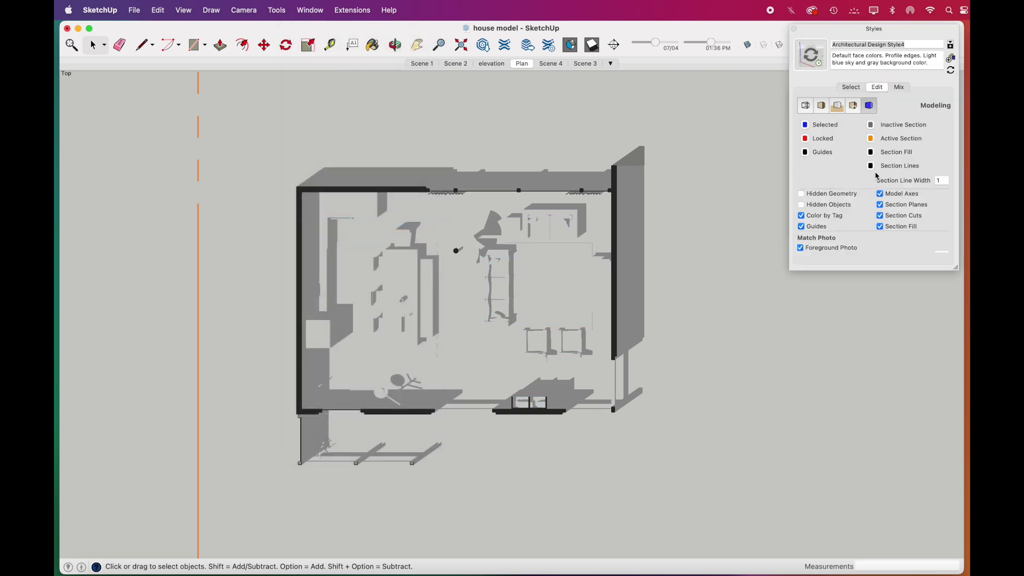
click(871, 154)
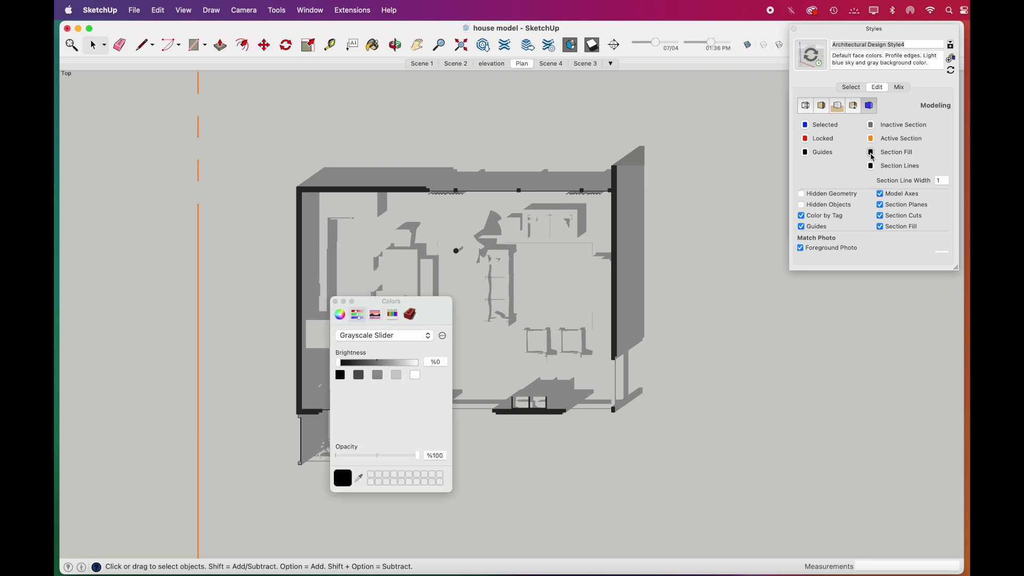
click(339, 314)
drag(441, 428, 382, 429)
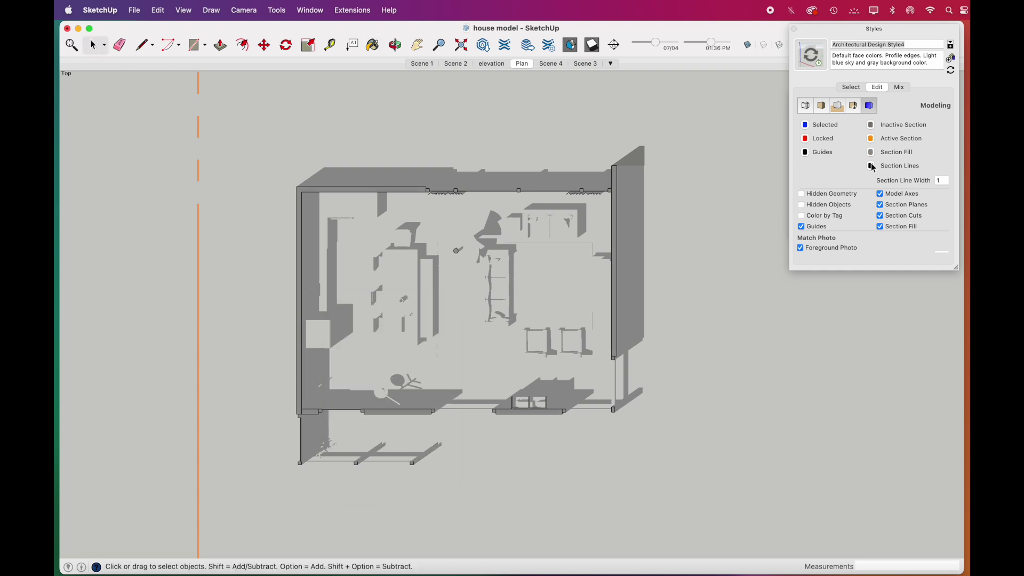
click(872, 166)
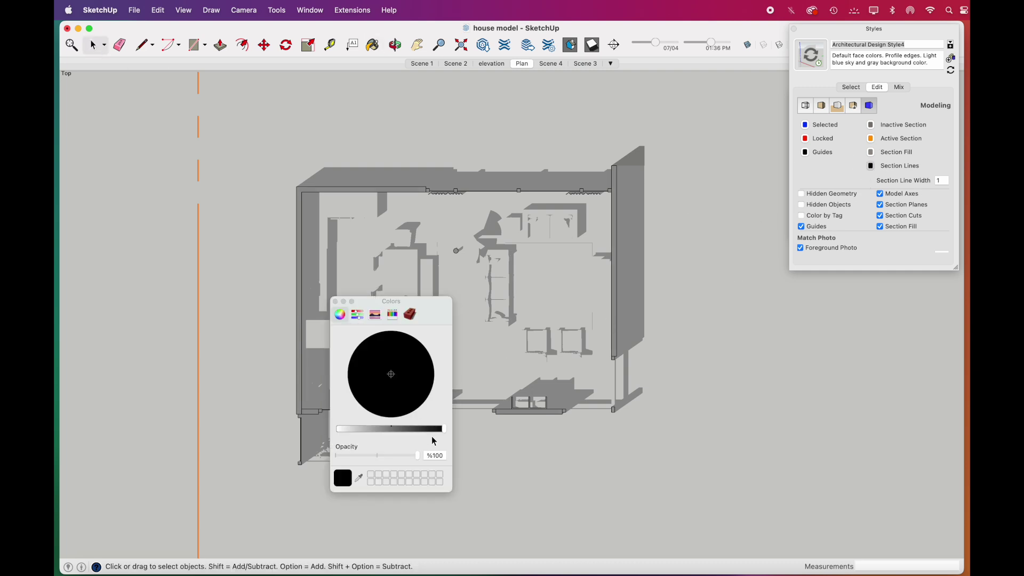
drag(440, 429, 384, 436)
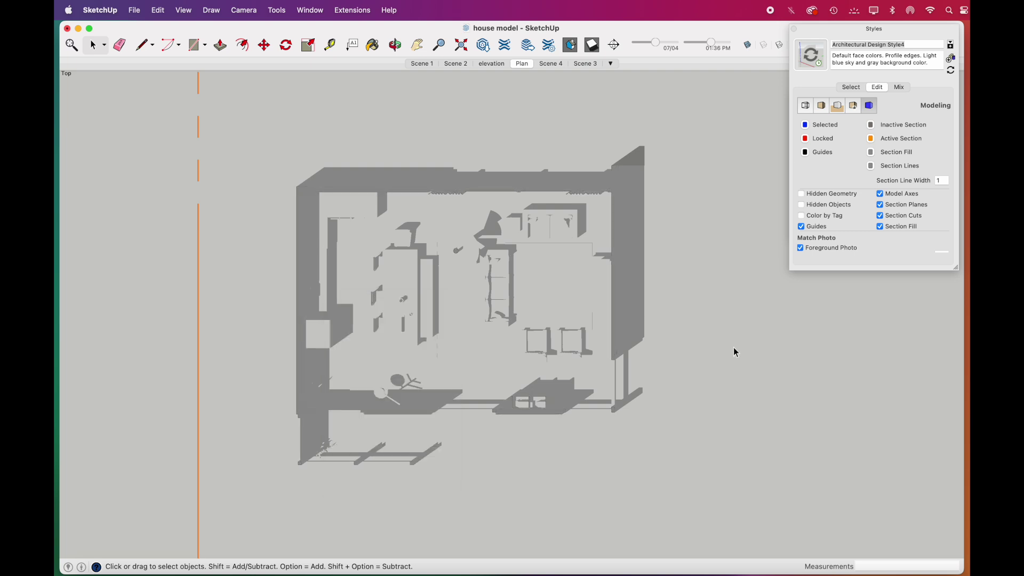
Step: Export the plan shadows view as a PNG 2D graphic named "house model-plan shadow"
click(135, 10)
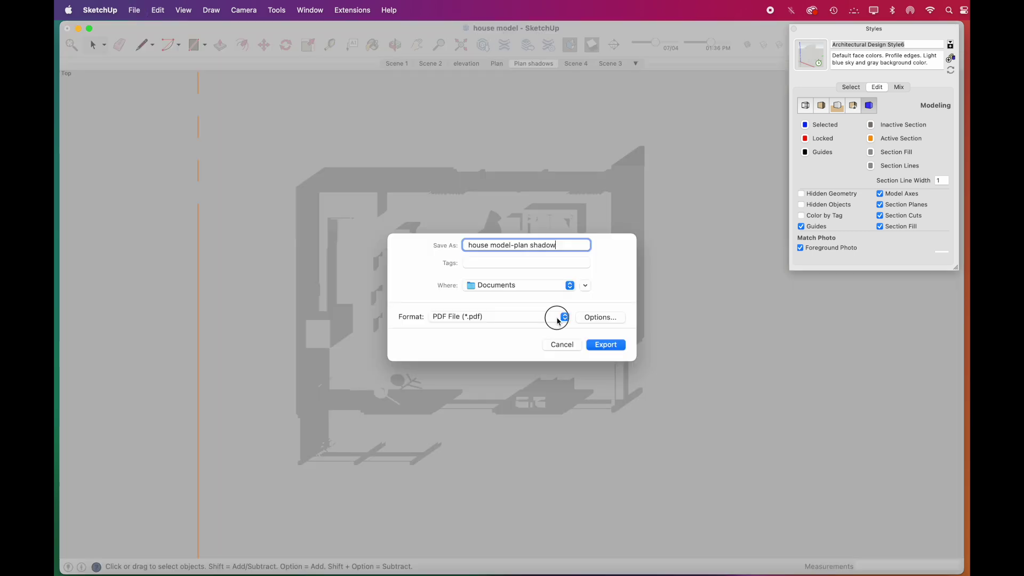
click(558, 319)
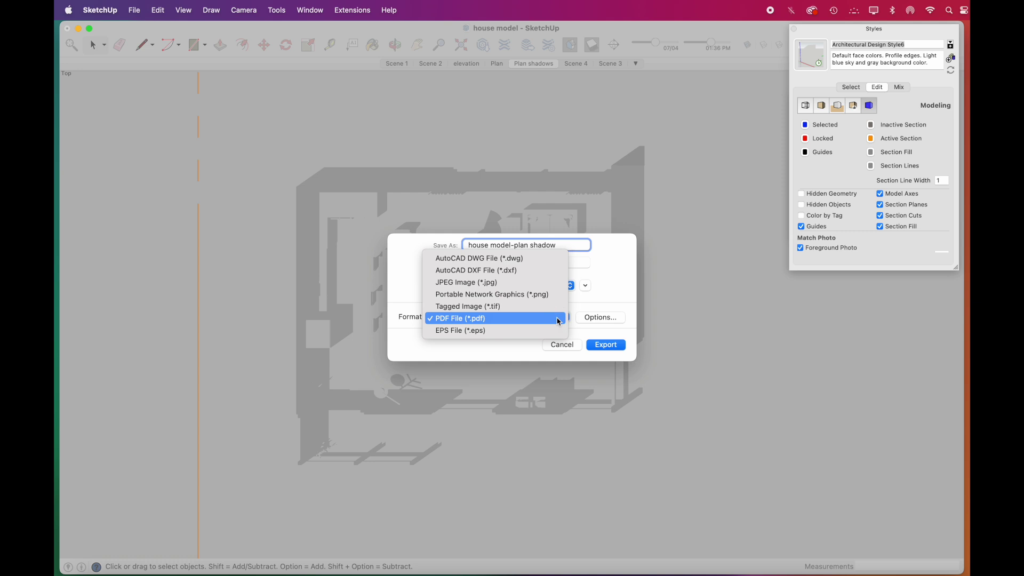
click(456, 295)
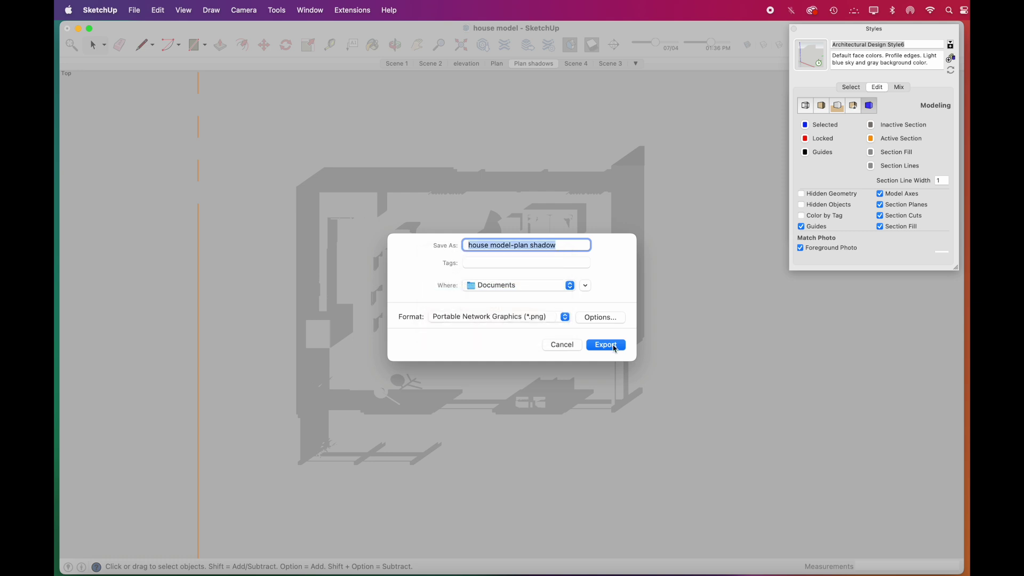
click(605, 345)
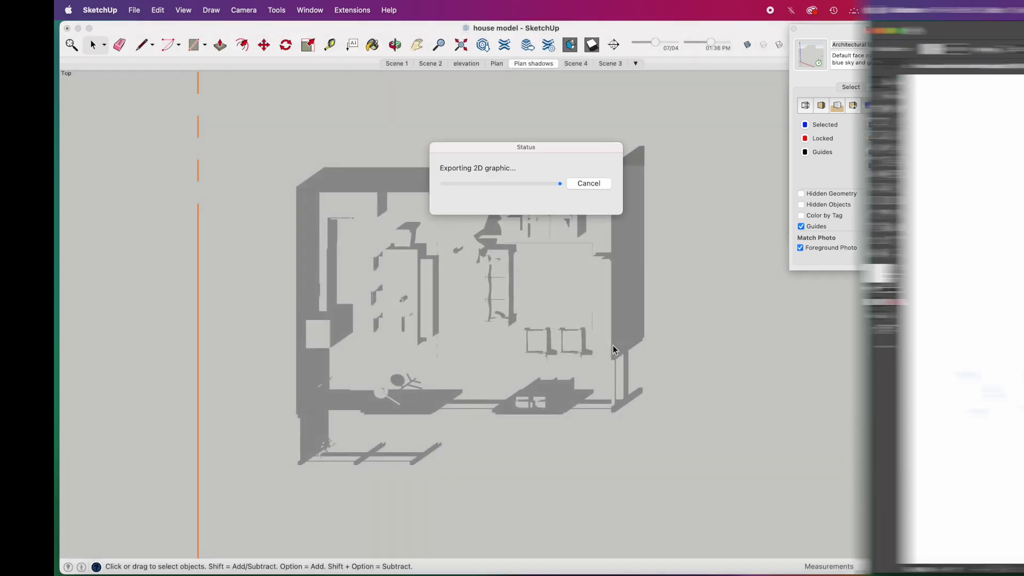
Step: In Illustrator, resize the artboard of house model-colored edges.pdf to 40 cm wide and 50 cm high
scroll(518, 273, down, 3)
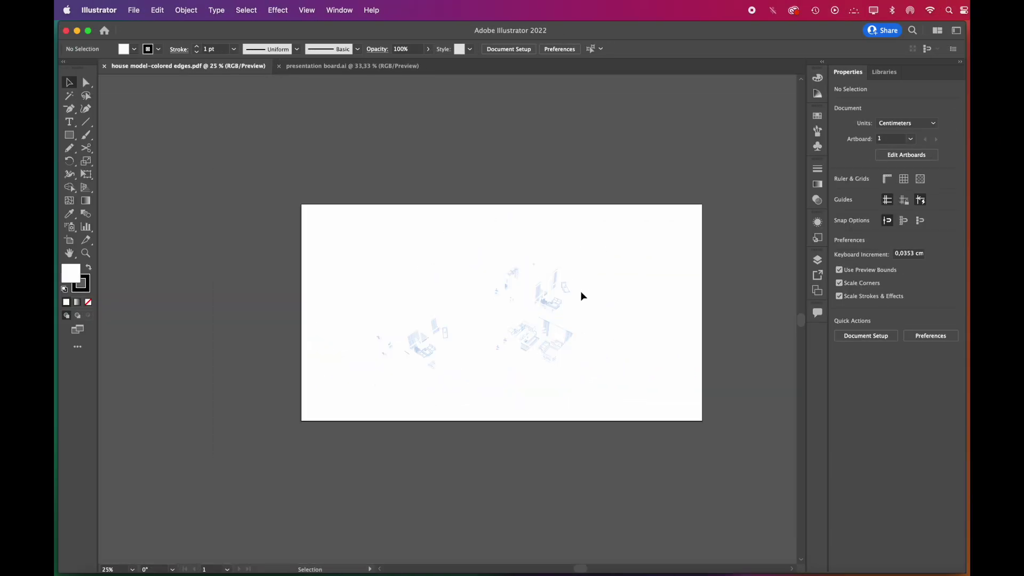
click(906, 155)
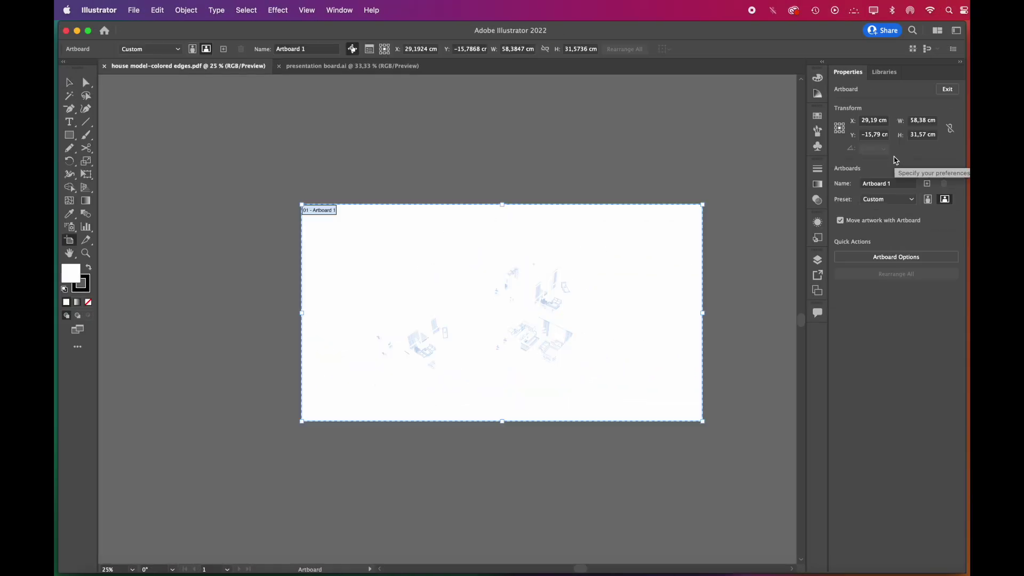
double_click(917, 121)
text(40)
key(Tab)
text(50)
key(Return)
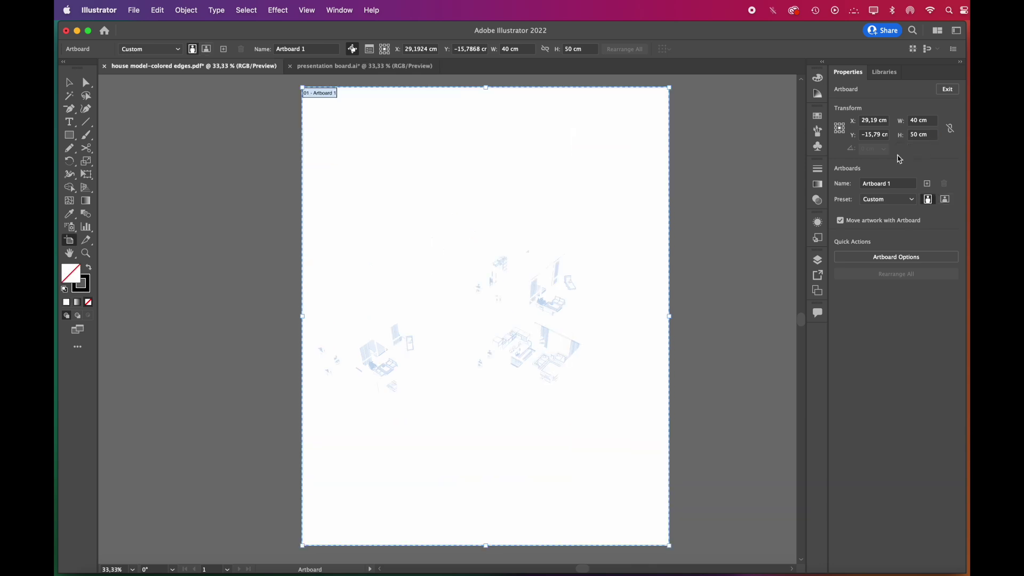
Step: Turn off moving artwork with the artboard and shift the artboard down so the house drawings sit in its upper half
click(840, 220)
drag(636, 179, 630, 291)
key(Escape)
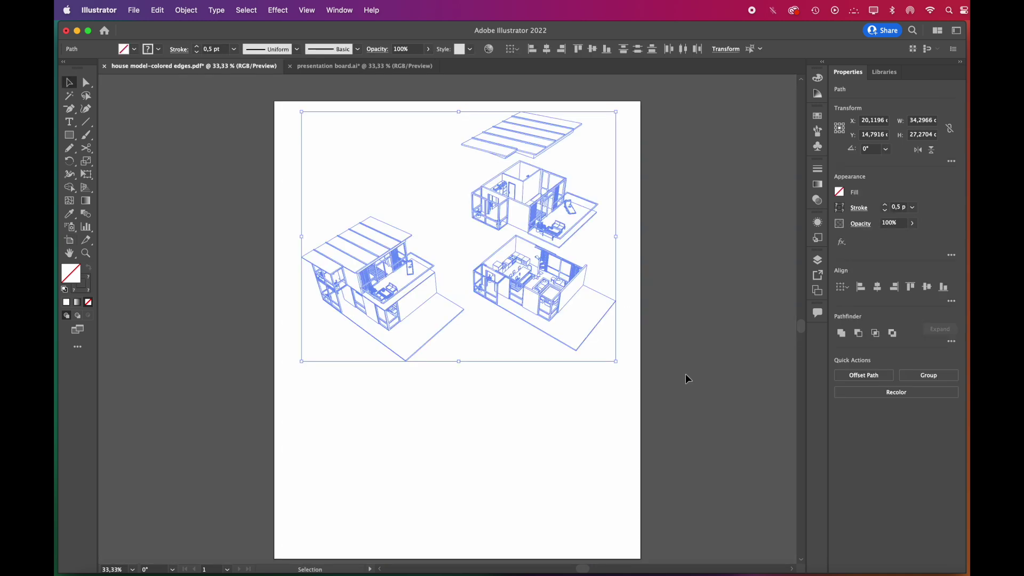
Step: Select the assembled house axonometric and move it from Layer 1 to a new layer
drag(288, 165, 477, 401)
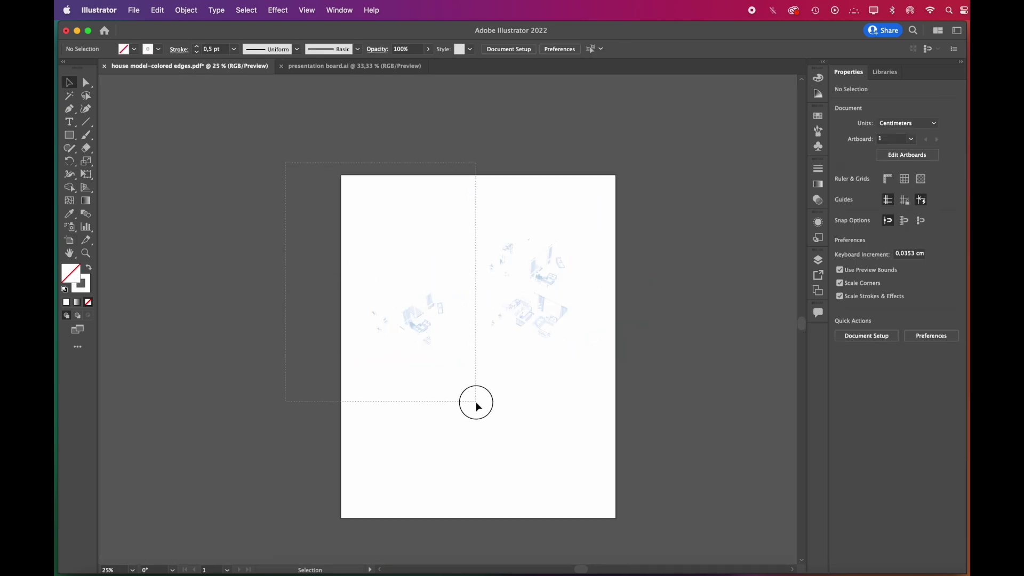
scroll(457, 323, up, 1)
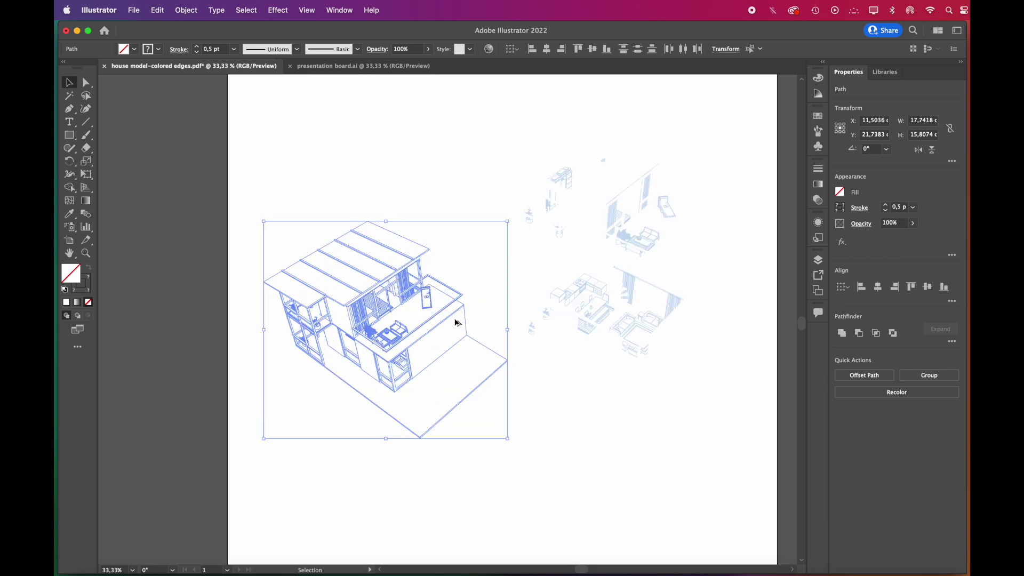
click(818, 260)
click(775, 366)
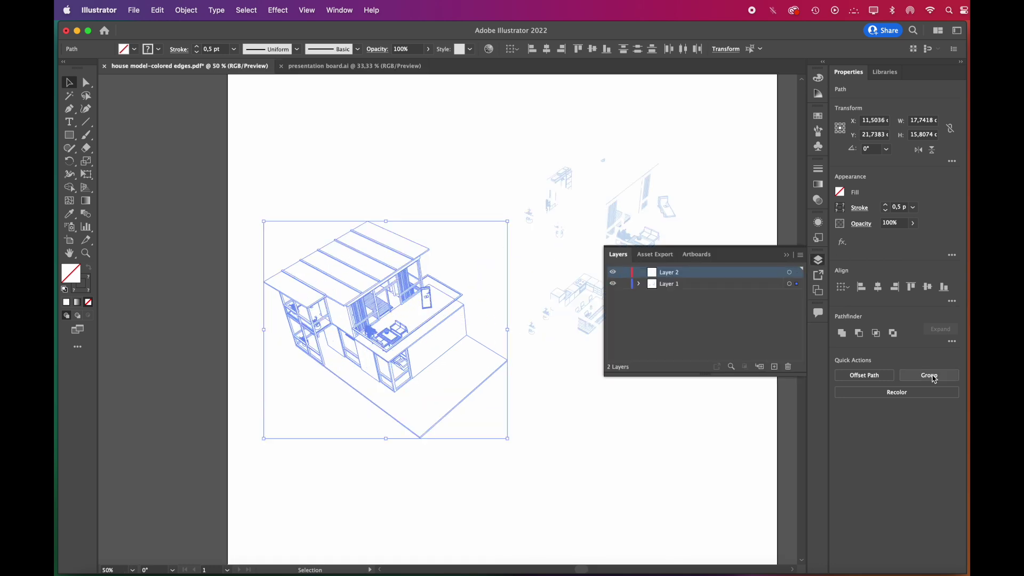
click(929, 375)
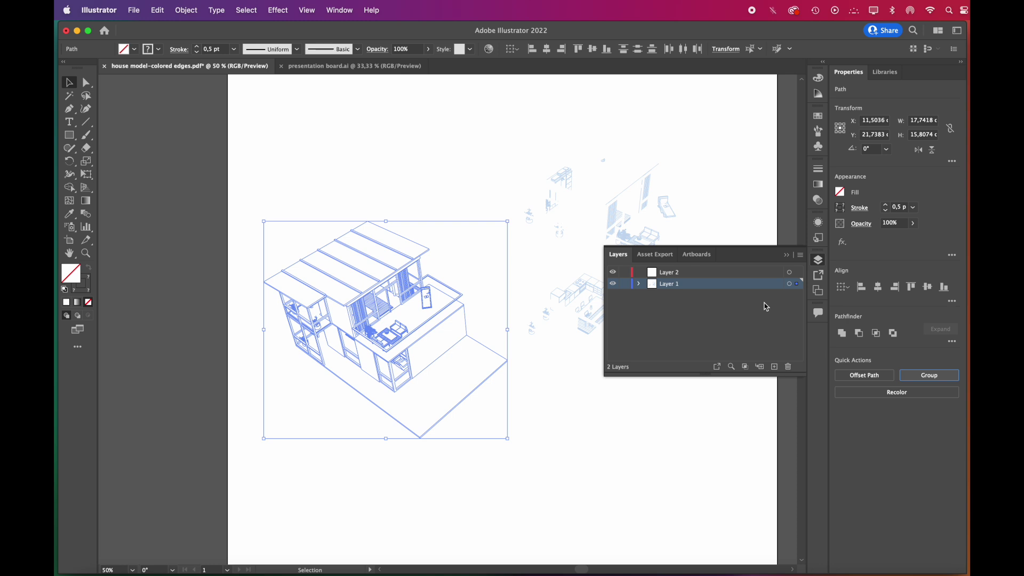
drag(797, 285, 797, 272)
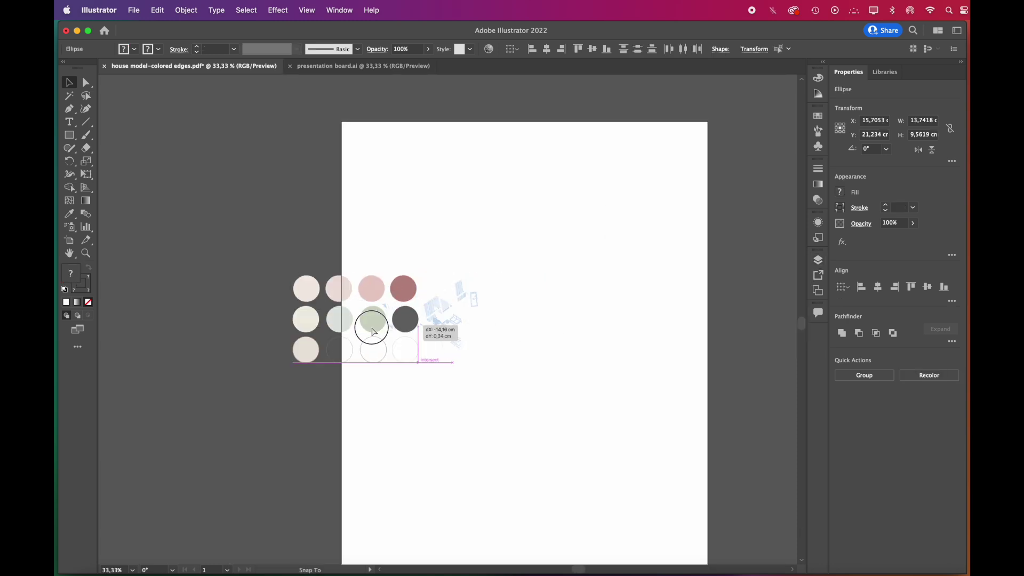
Step: Move the colour palette circles off the artboard, beside the assembled house drawing
drag(370, 325, 268, 309)
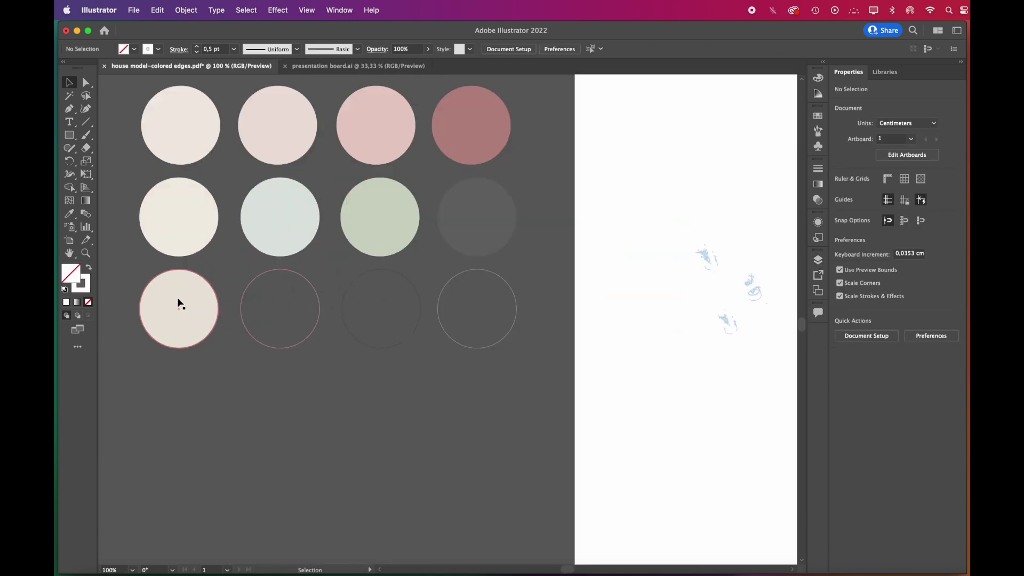
key(super+minus)
key(super+minus)
Step: Select all the house's white outlines by matching fill and stroke, and apply the palette's red outline stroke with the Eyedropper
click(535, 364)
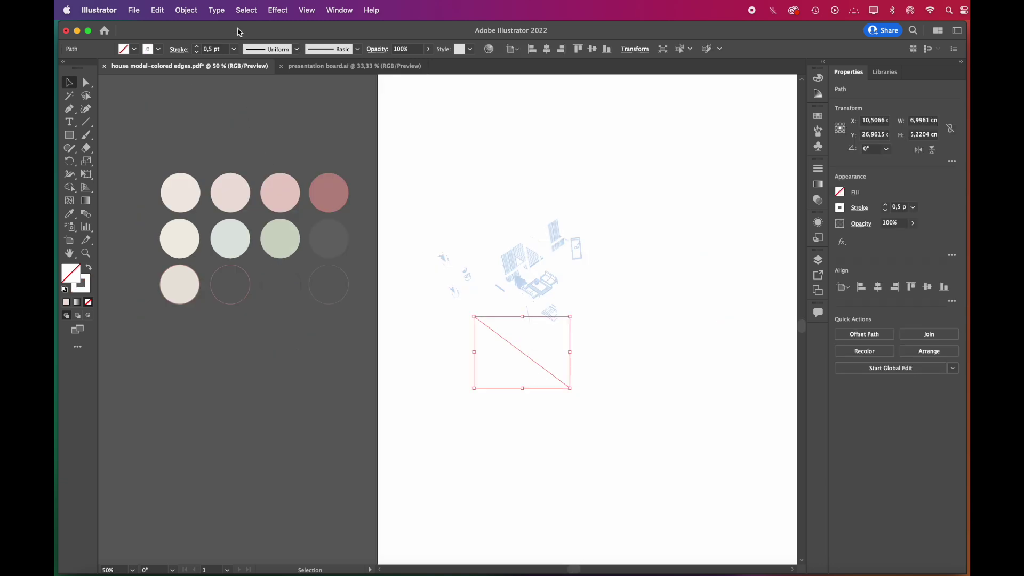
click(254, 11)
mouse_move(304, 125)
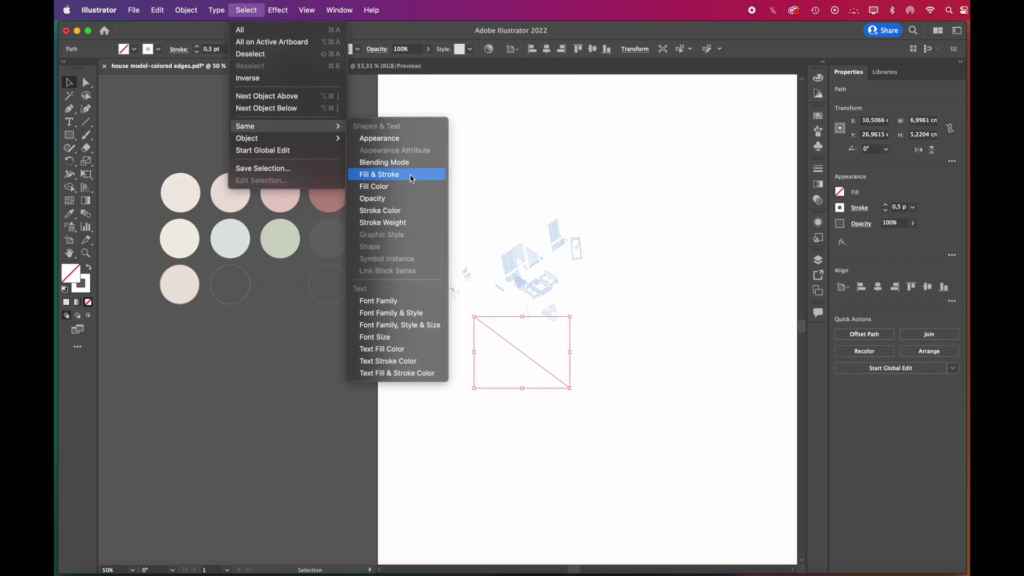
click(412, 181)
click(74, 216)
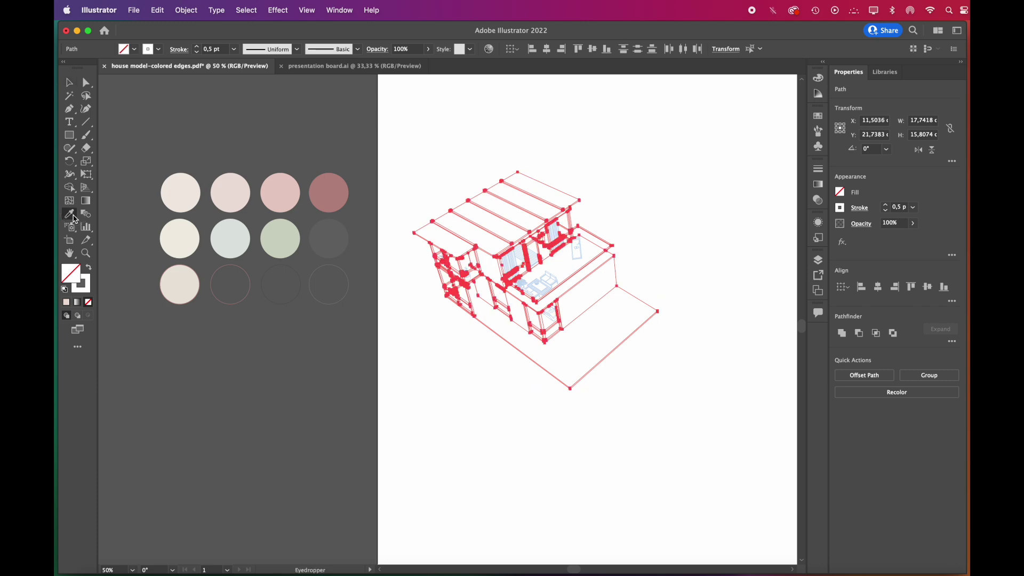
click(242, 272)
key(a)
click(214, 124)
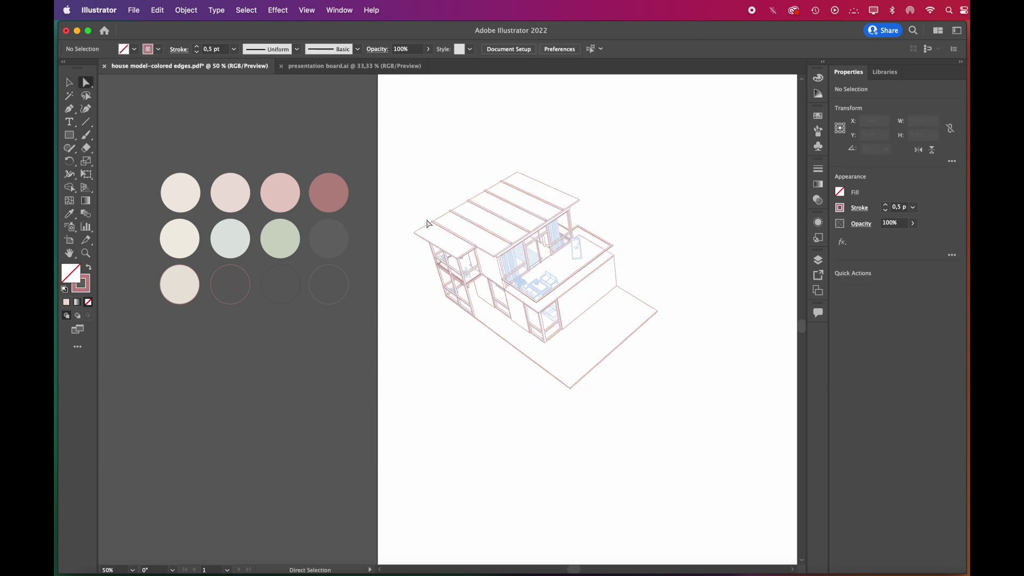
Step: Select all light blue furniture lines by matching fill and stroke, and apply the palette's last outlined circle's stroke with the Eyedropper
scroll(561, 309, up, 4)
scroll(573, 322, down, 3)
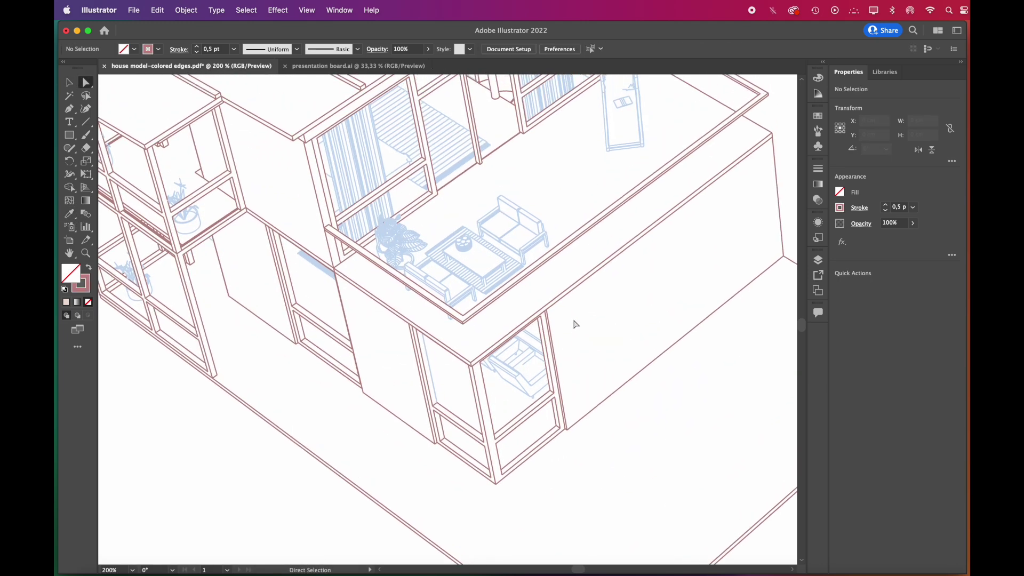
click(528, 278)
click(247, 10)
mouse_move(288, 126)
click(416, 176)
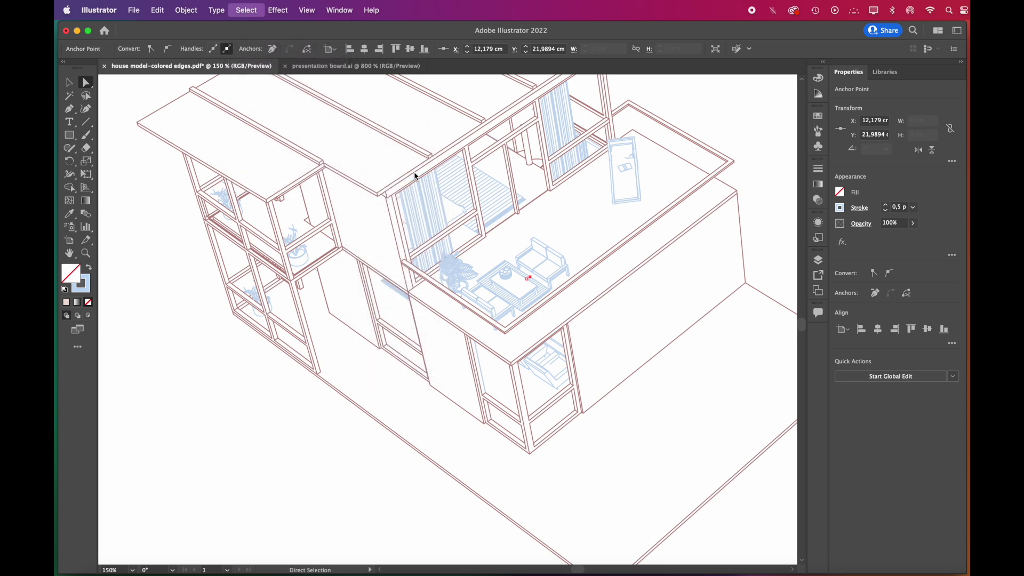
click(69, 213)
scroll(468, 296, down, 5)
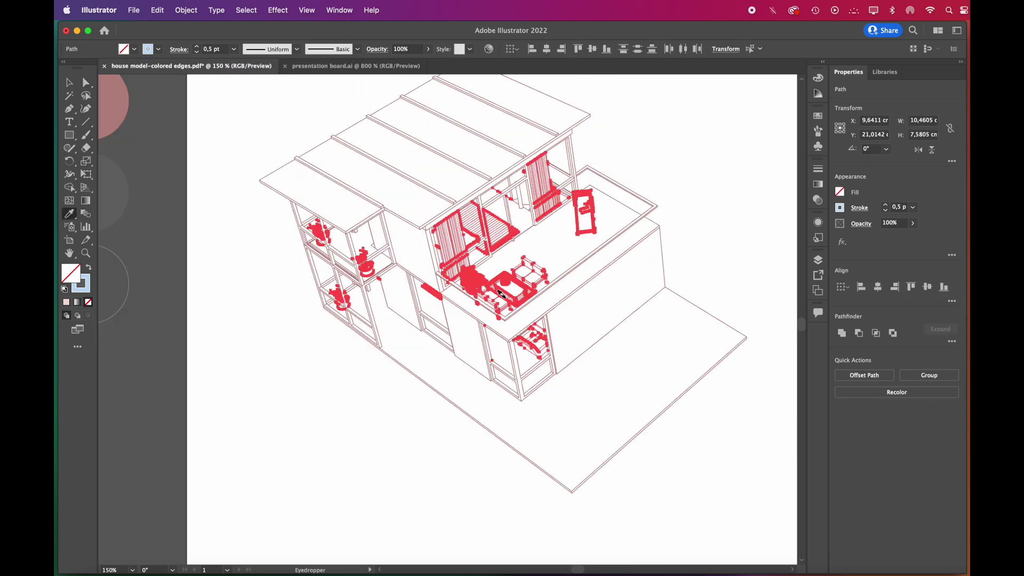
click(315, 300)
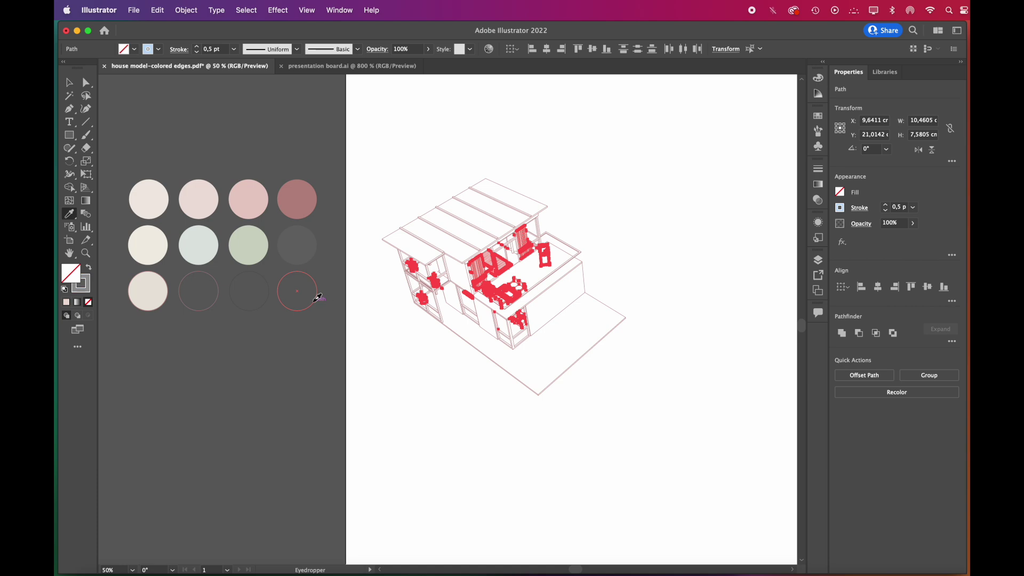
scroll(523, 294, up, 4)
key(v)
click(778, 229)
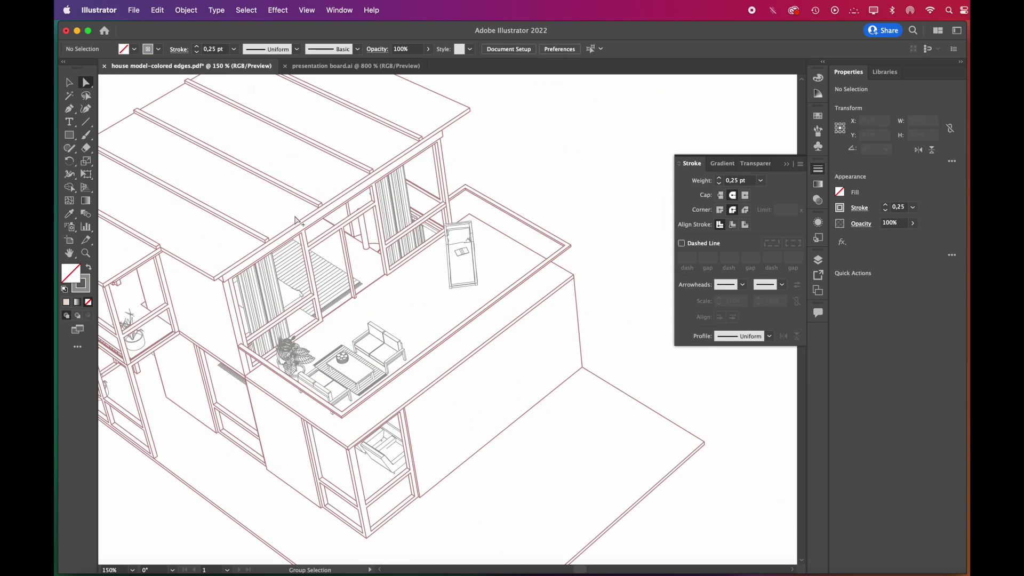
Step: Show Layer 1 and move the colour palette circles from Layer 2 to a new layer
scroll(448, 320, down, 3)
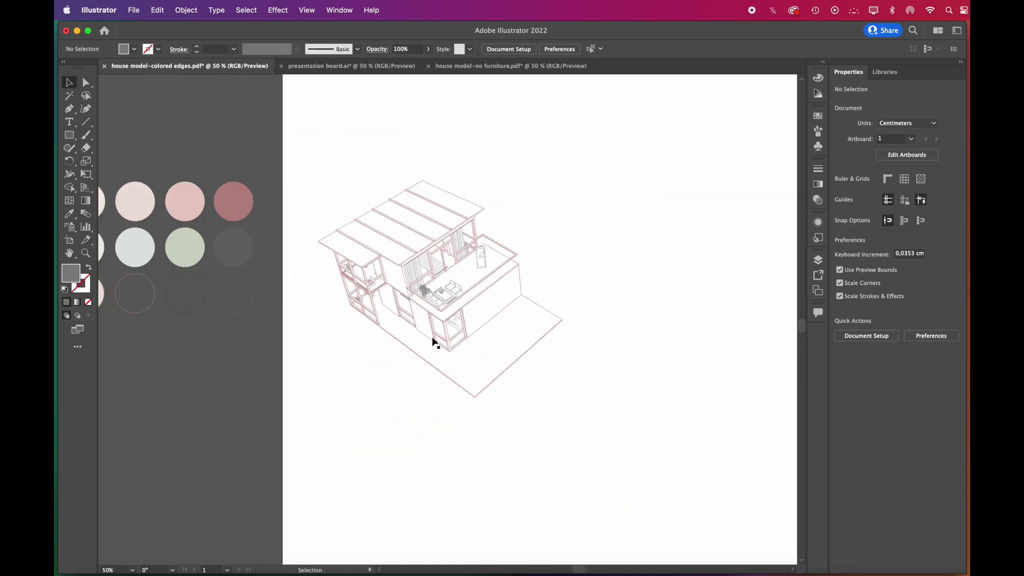
scroll(360, 317, down, 1)
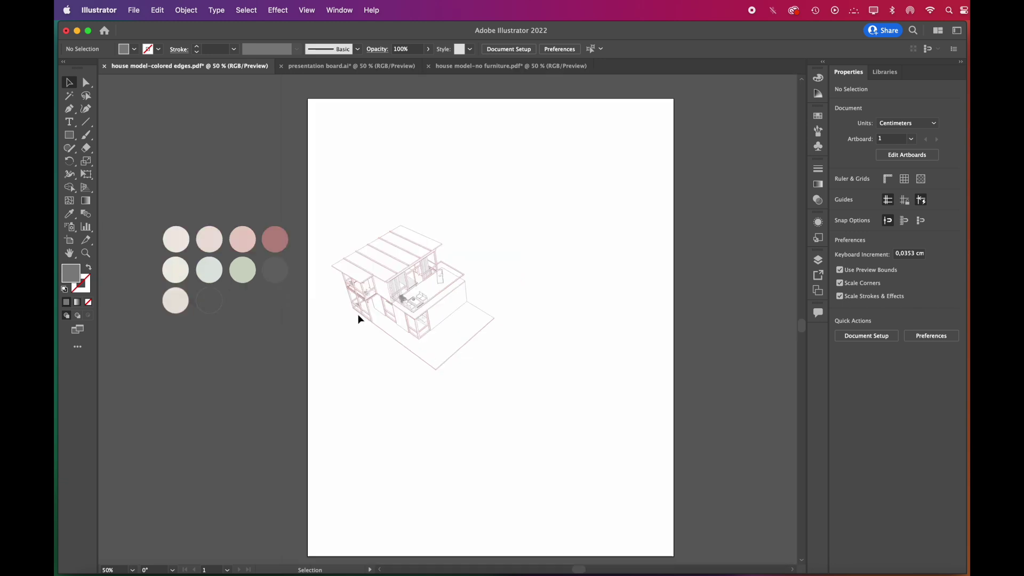
click(817, 259)
click(612, 283)
click(774, 367)
drag(297, 334, 154, 216)
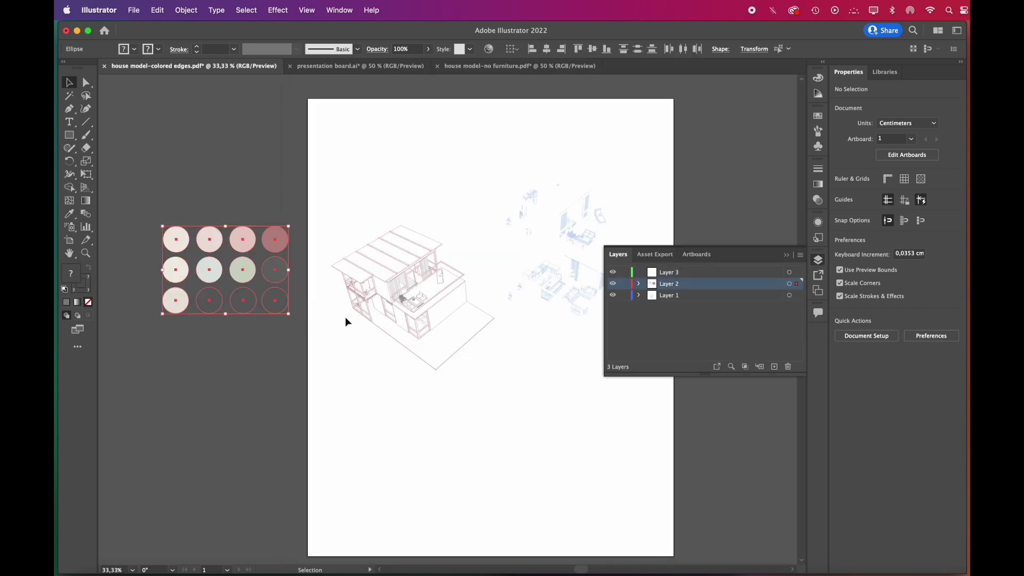
drag(796, 283, 796, 278)
drag(797, 278, 796, 272)
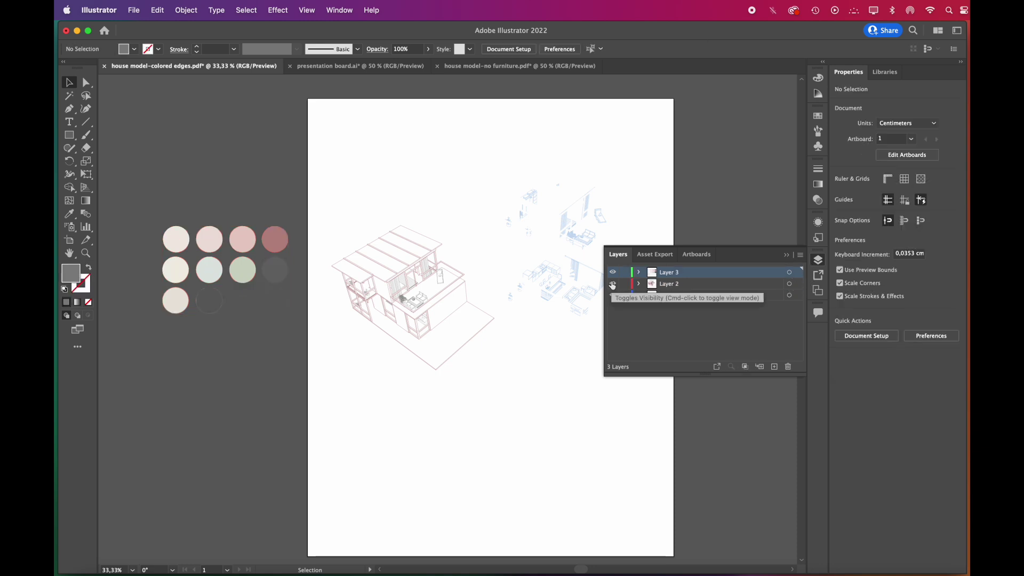
Step: Hide Layer 2, select the exploded house's white outlines by matching fill and stroke, and apply the palette's dark outline stroke with the Eyedropper
click(612, 284)
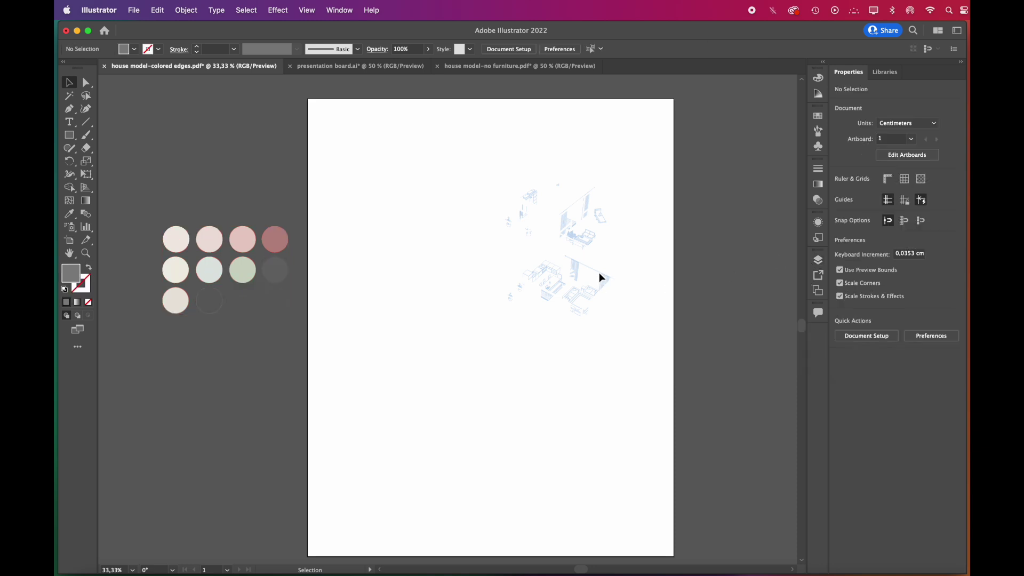
scroll(599, 273, up, 1)
click(607, 208)
click(246, 11)
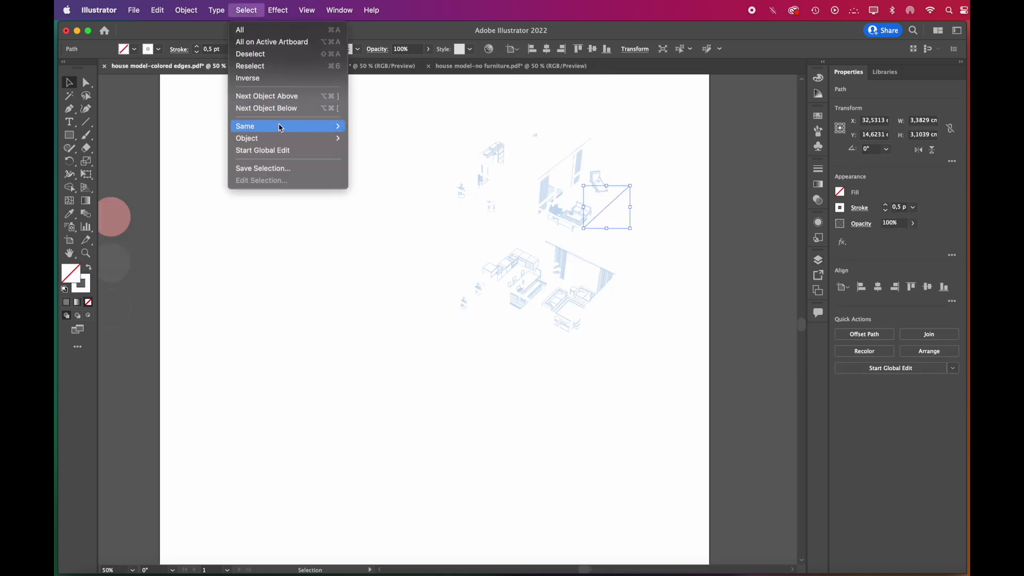
mouse_move(280, 126)
click(389, 174)
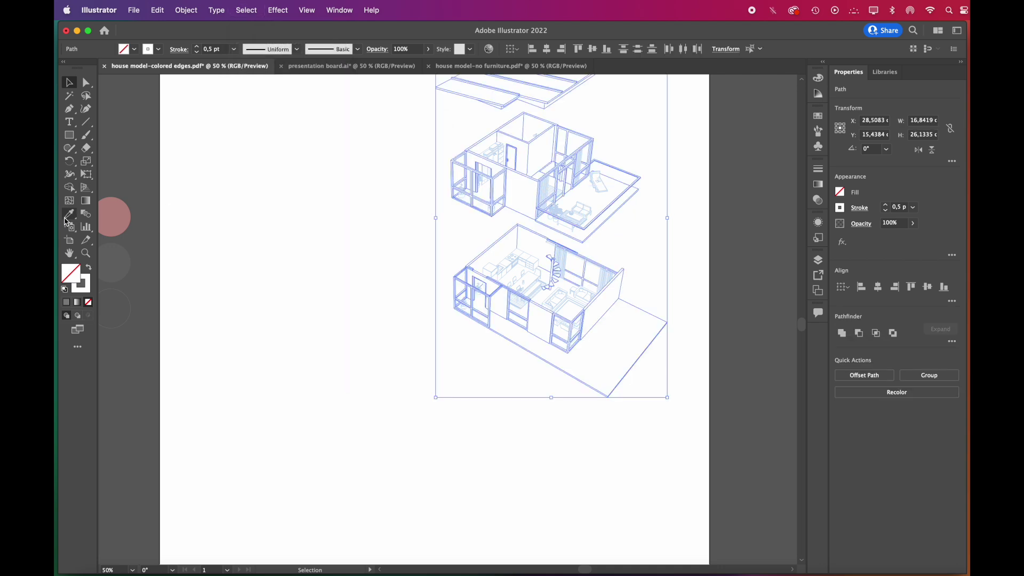
click(69, 213)
scroll(434, 260, down, 2)
scroll(610, 206, up, 4)
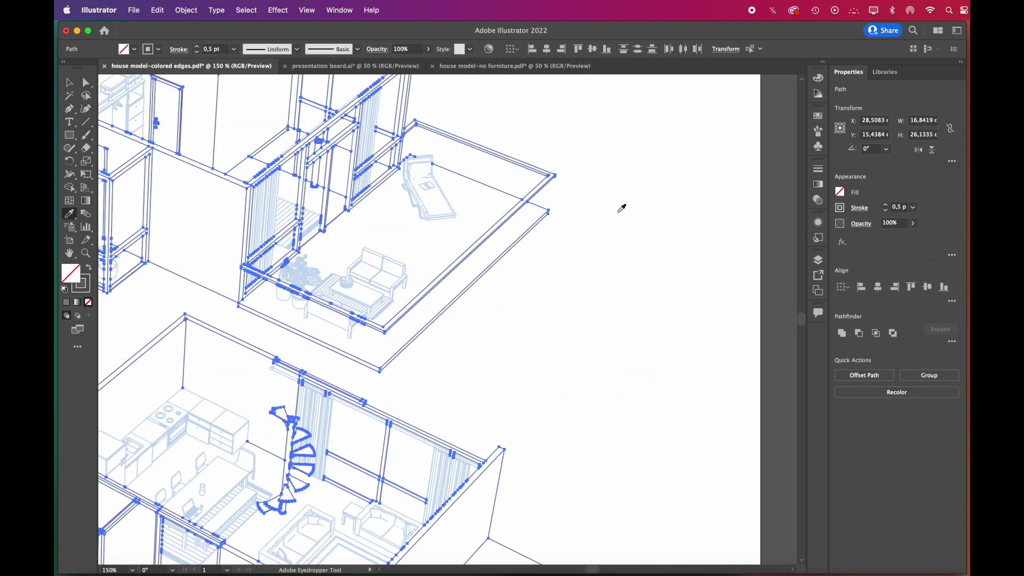
Step: Give the exploded floors' light blue furniture lines a grey 0.25 pt stroke from the palette, and clear the selection
scroll(618, 209, down, 4)
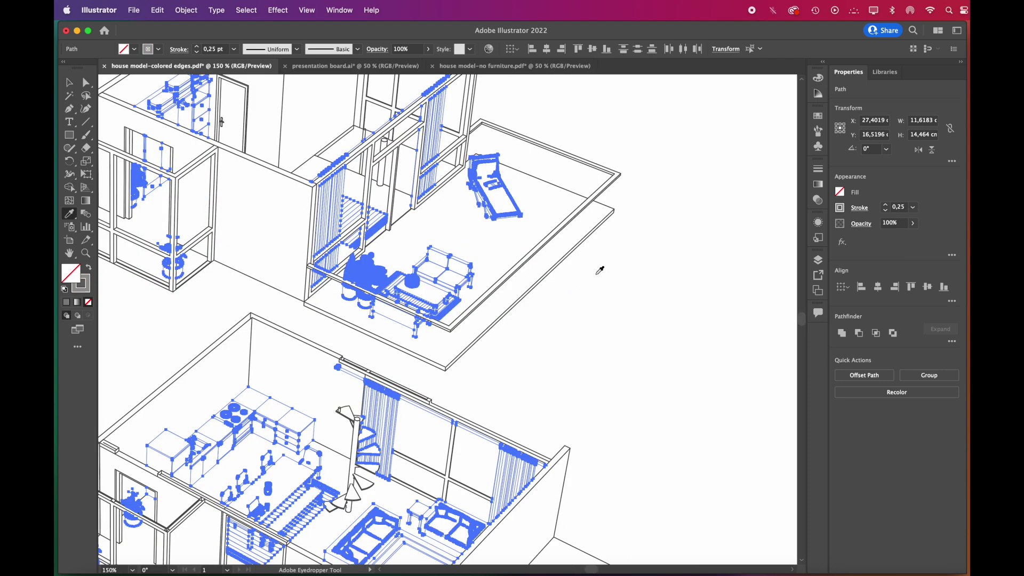
key(a)
click(596, 276)
scroll(666, 282, down, 2)
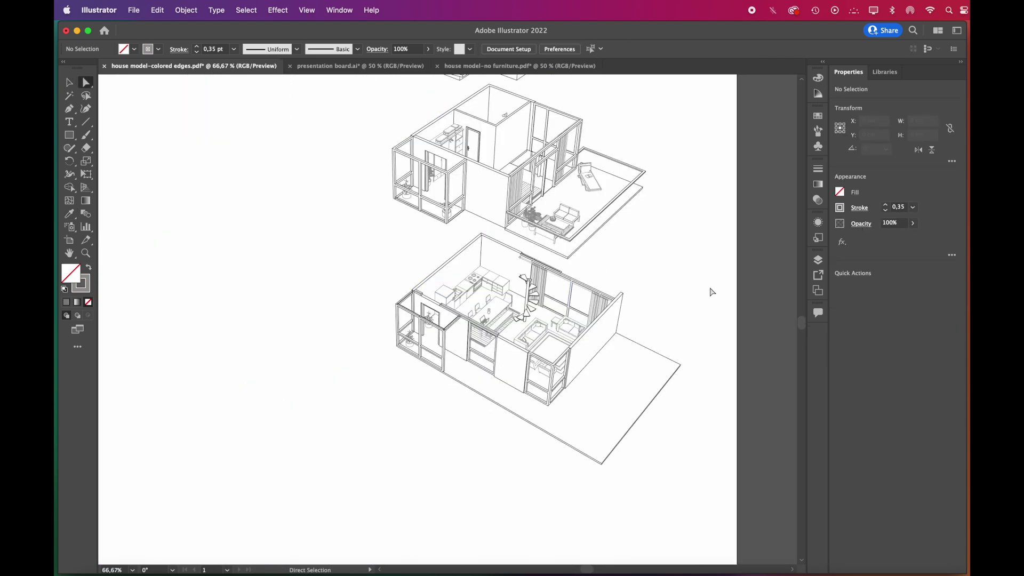
scroll(711, 292, up, 5)
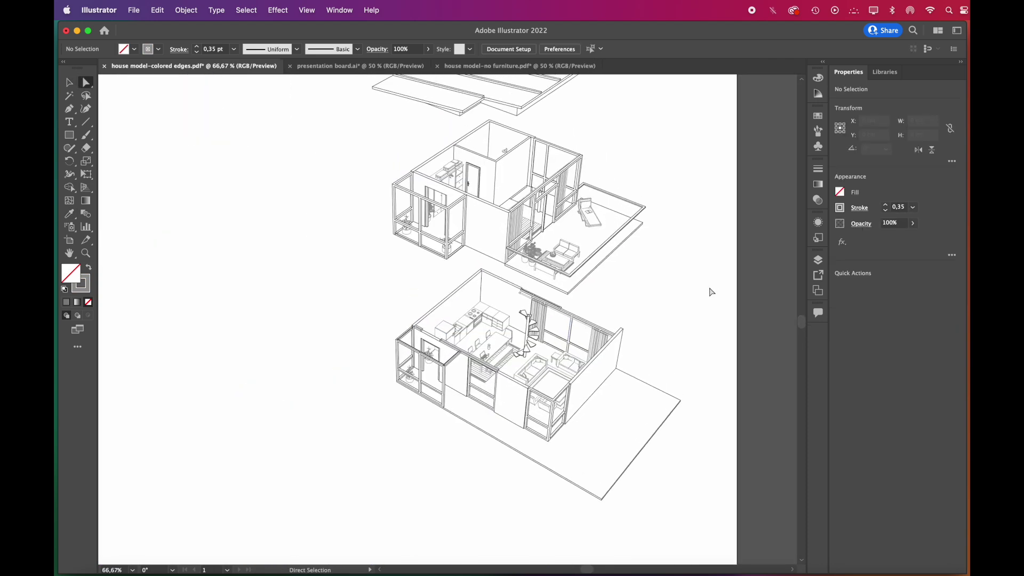
Step: Hide Layer 1 with the exploded drawing and make the assembled house's lines a Live Paint group
click(813, 260)
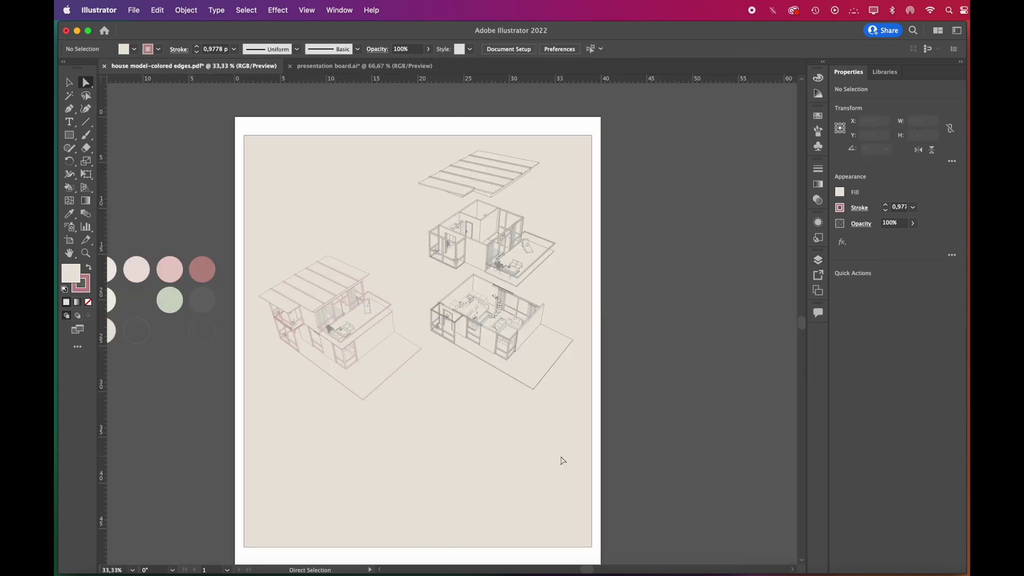
click(817, 260)
click(613, 295)
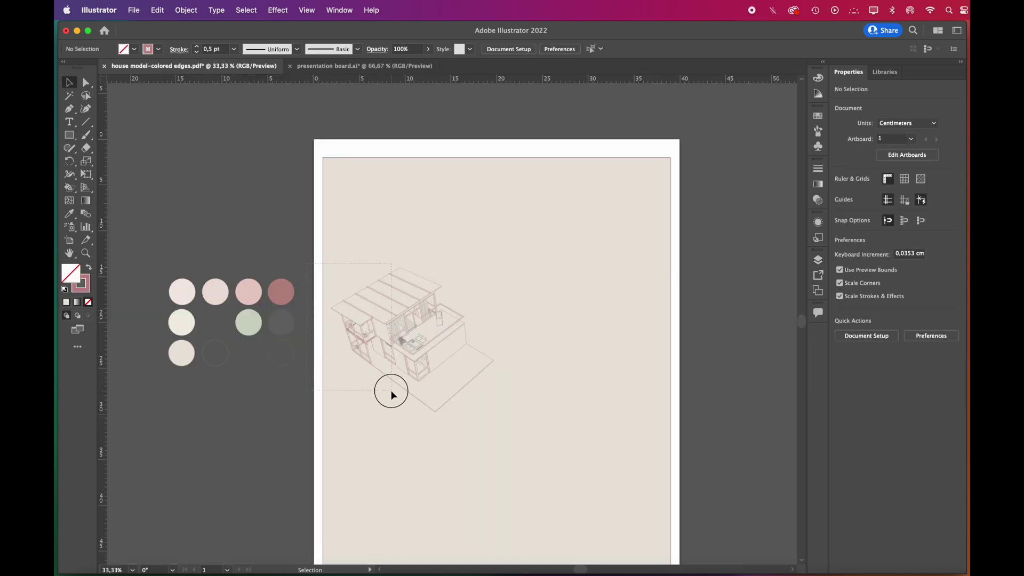
click(386, 386)
click(186, 10)
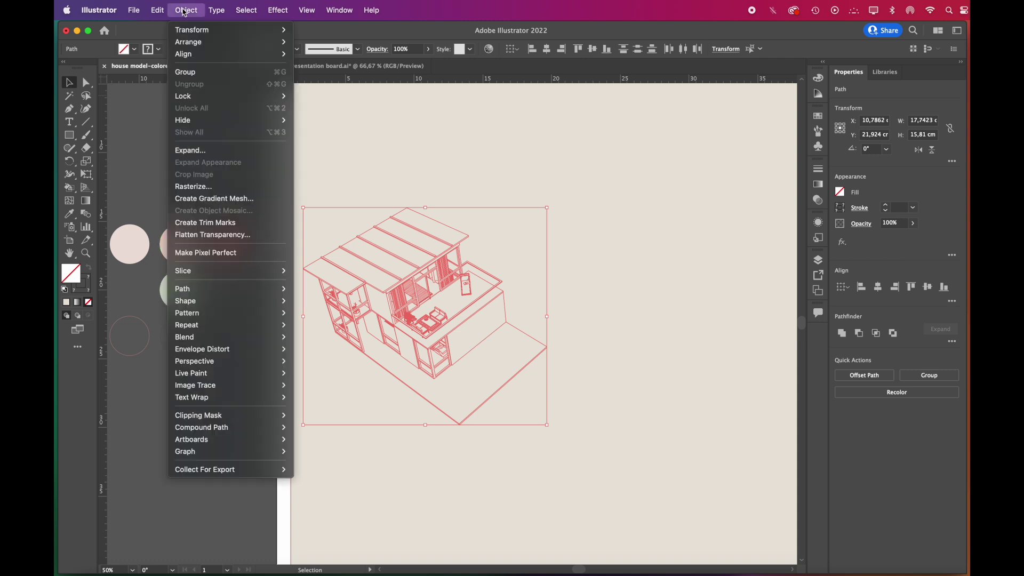
mouse_move(272, 372)
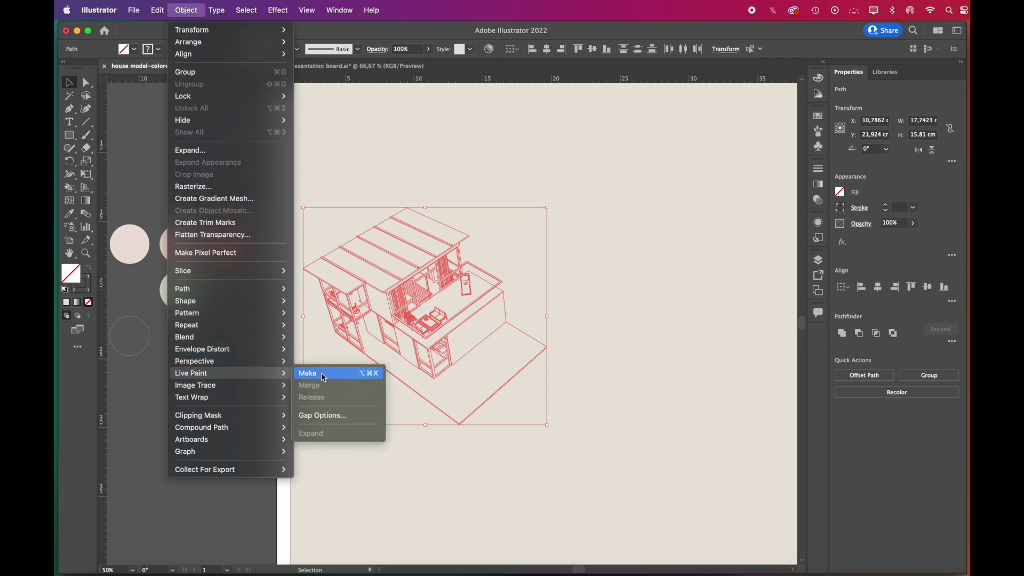
click(324, 373)
Step: Sample the palette's cream circle with the Live Paint Bucket and fill the assembled house and its ground
click(69, 188)
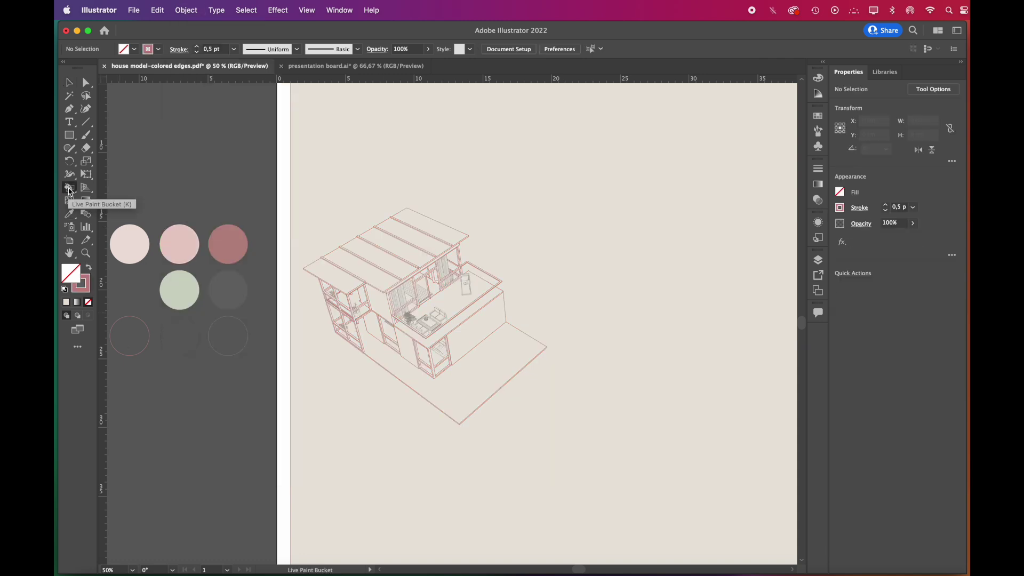
scroll(147, 260, left, 3)
scroll(147, 260, down, 2)
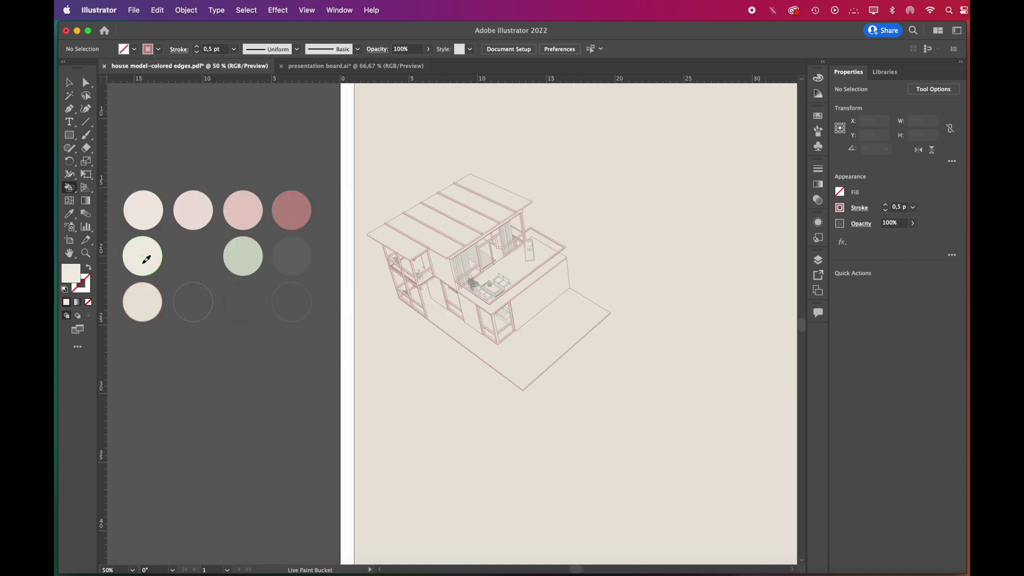
alt+click(146, 259)
scroll(533, 338, up, 3)
click(533, 338)
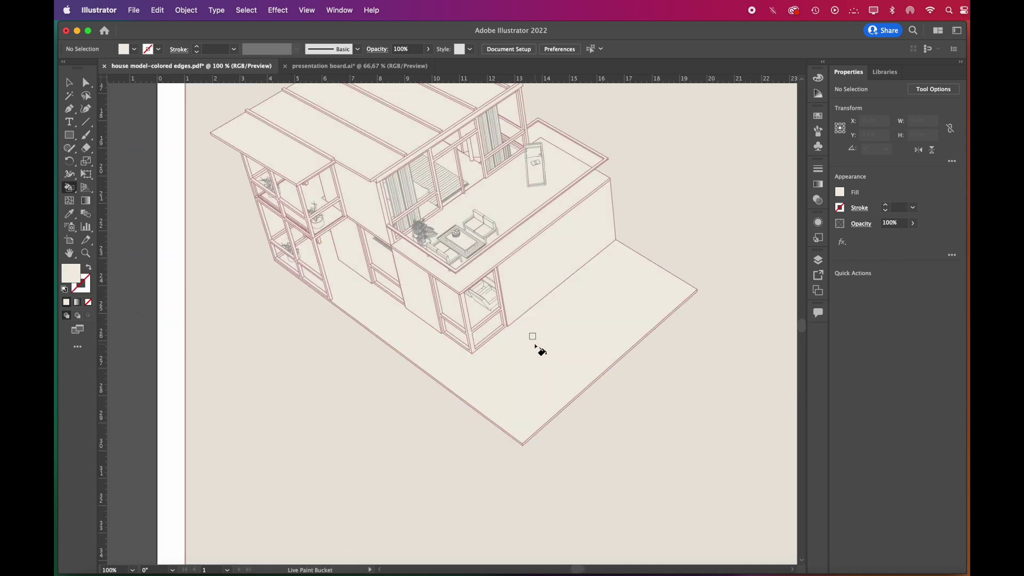
scroll(533, 338, down, 3)
Step: Paint the terrace and upper floor surfaces with the palette's lightest pink, and the exterior walls with its second pink
scroll(478, 308, up, 6)
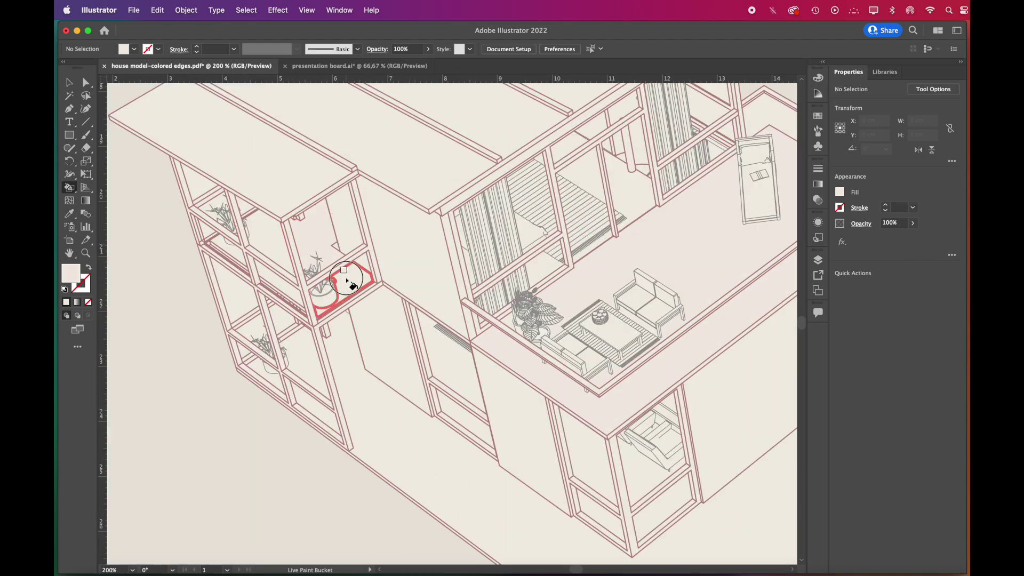
click(346, 277)
scroll(519, 261, down, 3)
alt+click(153, 193)
scroll(629, 312, up, 2)
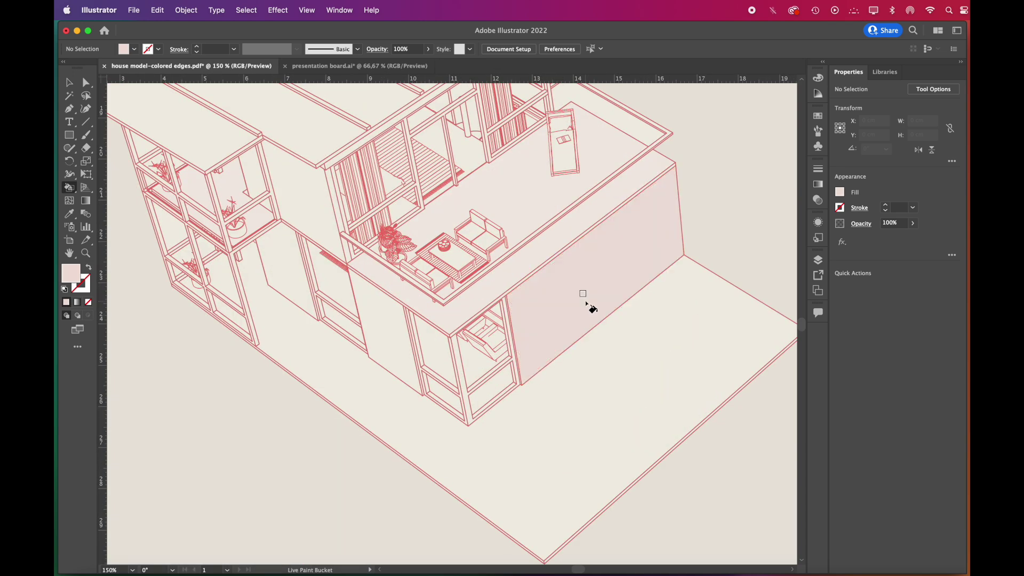
scroll(584, 300, up, 3)
click(369, 326)
click(145, 222)
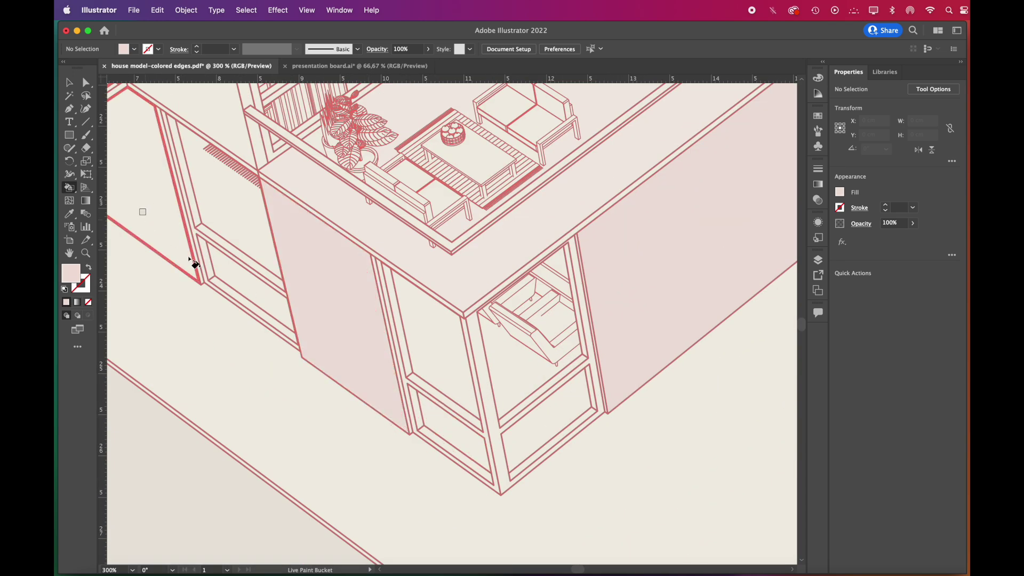
Step: Paint all the assembled house's roof panels with the palette's third, deeper pink using the Live Paint Bucket
click(399, 276)
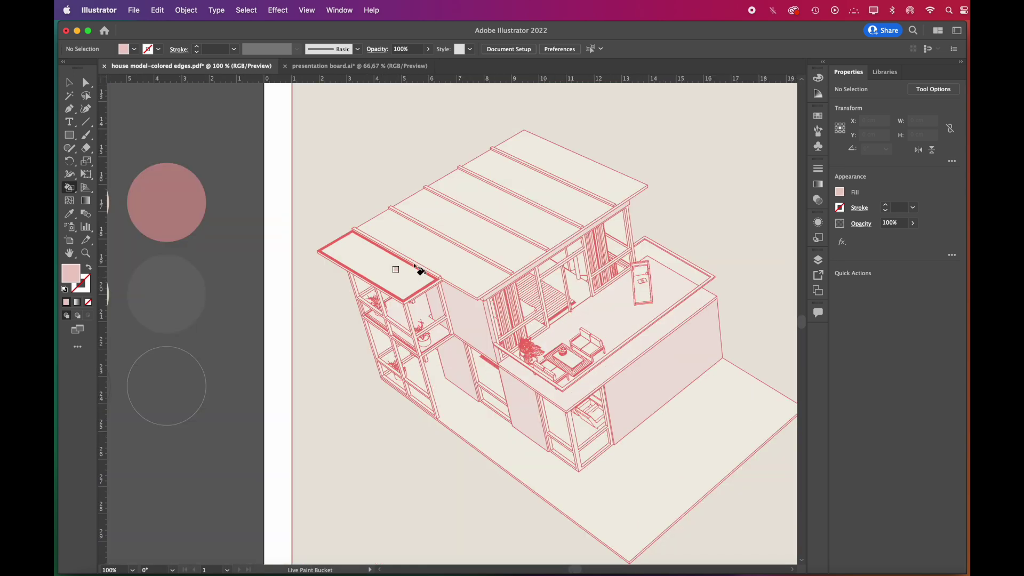
click(423, 255)
click(453, 225)
click(490, 205)
drag(537, 191, 565, 160)
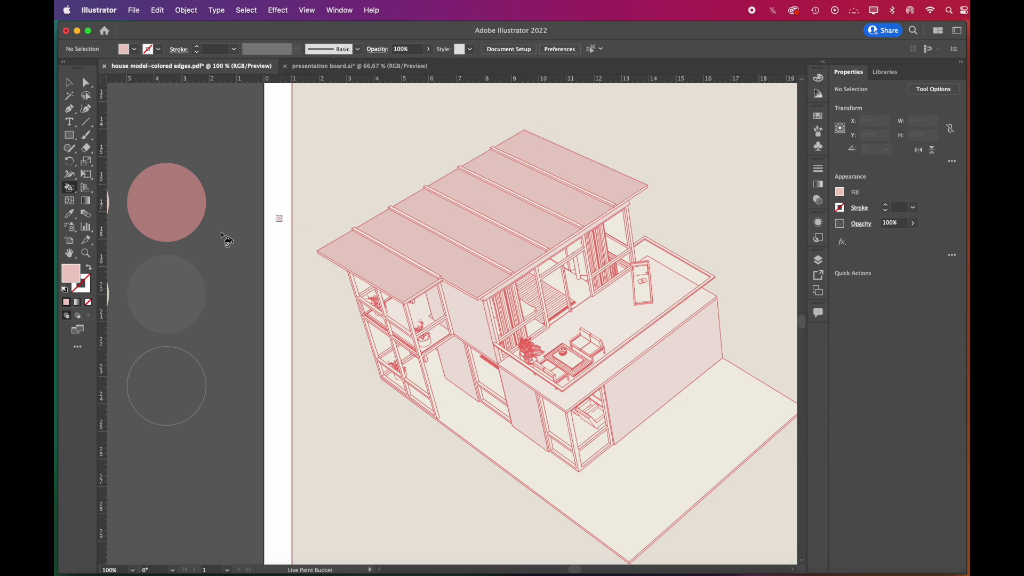
Step: Paint the ground around the house, including the pieces seen through the corner window frames, with the palette's green
scroll(484, 297, up, 3)
click(733, 178)
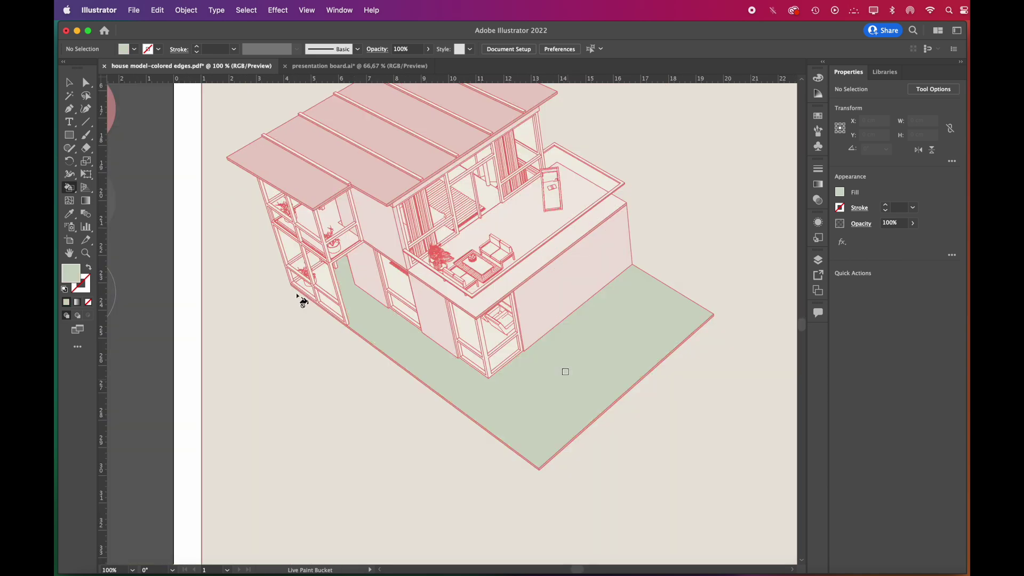
scroll(300, 297, up, 3)
click(348, 290)
click(362, 347)
click(303, 313)
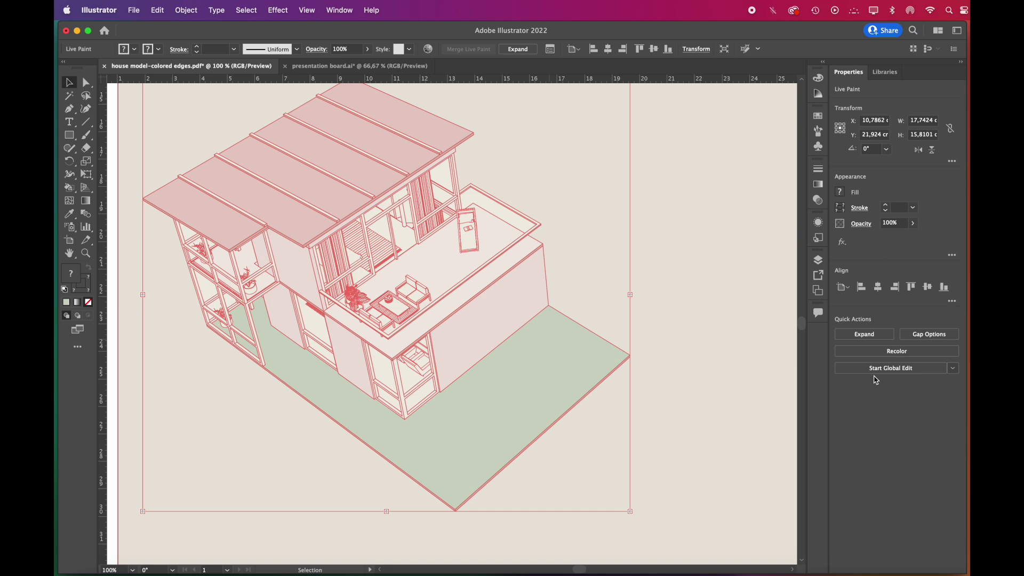
Step: Expand the assembled house's Live Paint object and ungroup it down to separate paths
click(871, 338)
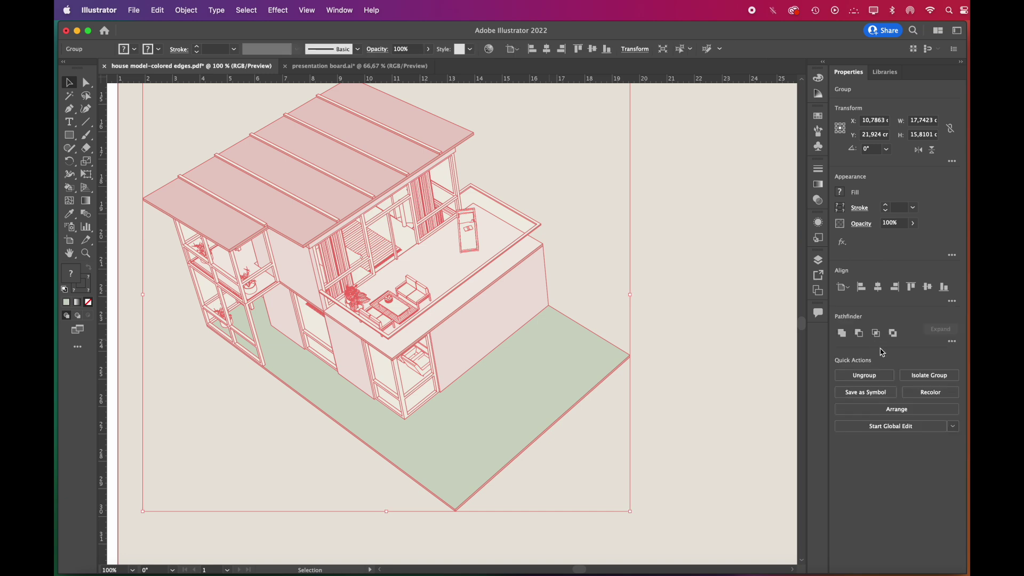
click(862, 380)
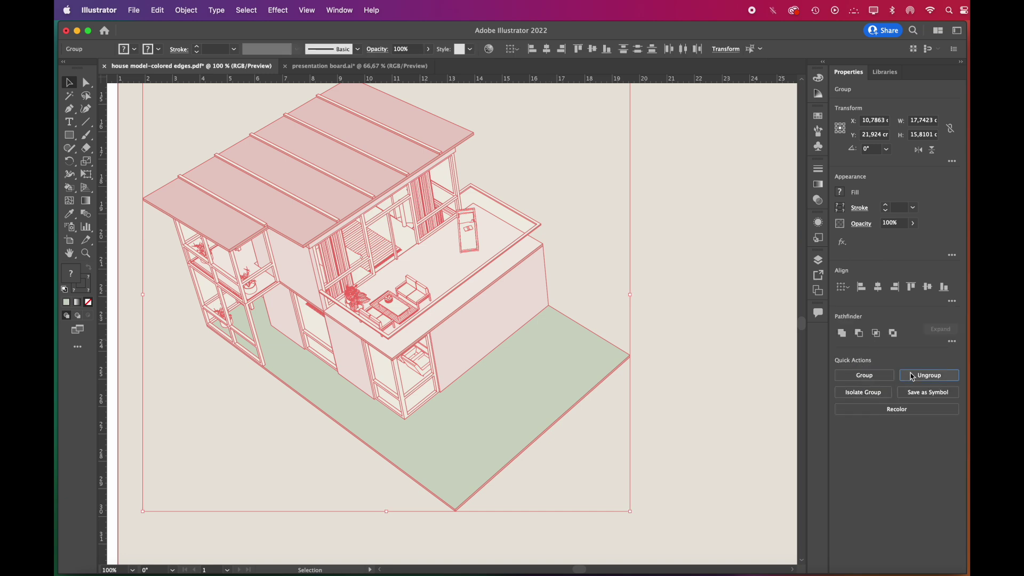
click(912, 376)
Step: Delete the fill shapes covering the see-through areas of the terrace railing and the upper-floor window beside it
scroll(510, 214, up, 1)
key(a)
click(510, 215)
key(Delete)
click(408, 153)
key(Delete)
click(413, 187)
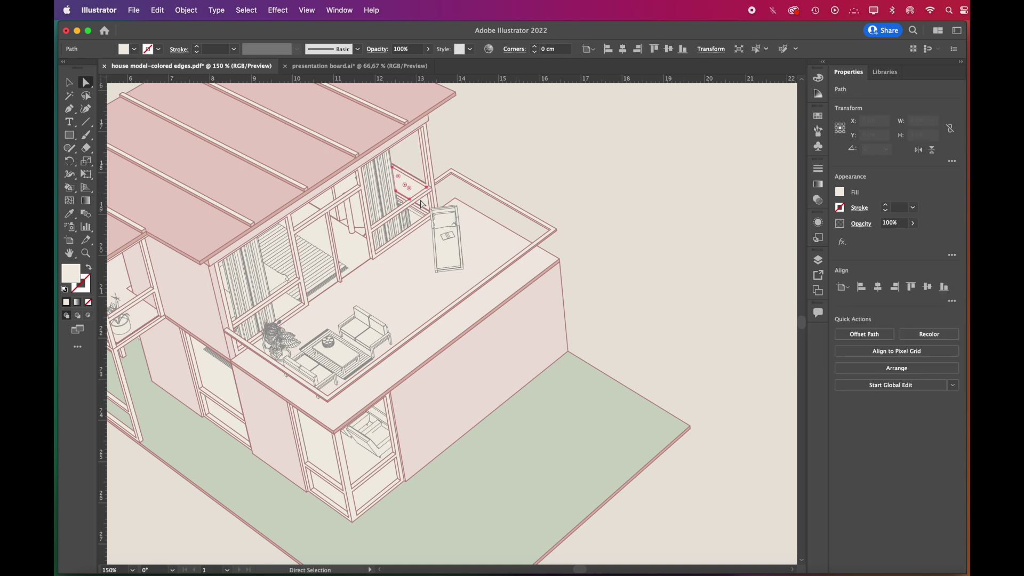
key(Delete)
click(425, 205)
scroll(425, 208, left, 7)
scroll(425, 208, up, 1)
key(Delete)
Step: Delete the background-blocking fill shapes inside the two-storey corner window frames with the potted plants
click(319, 255)
key(Delete)
click(270, 243)
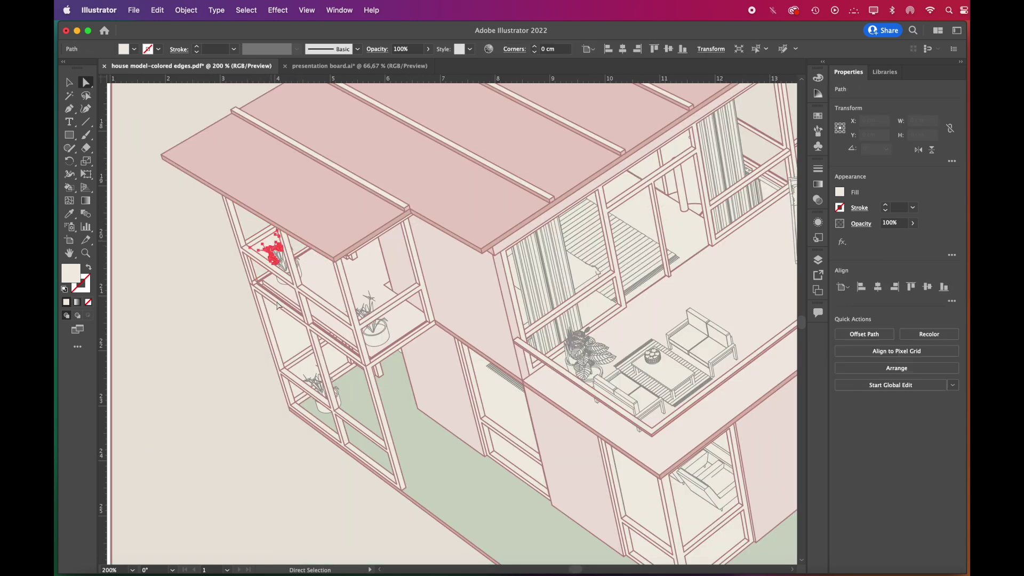
key(Delete)
click(278, 306)
key(Delete)
click(335, 356)
key(Delete)
click(298, 392)
key(Delete)
scroll(214, 318, down, 2)
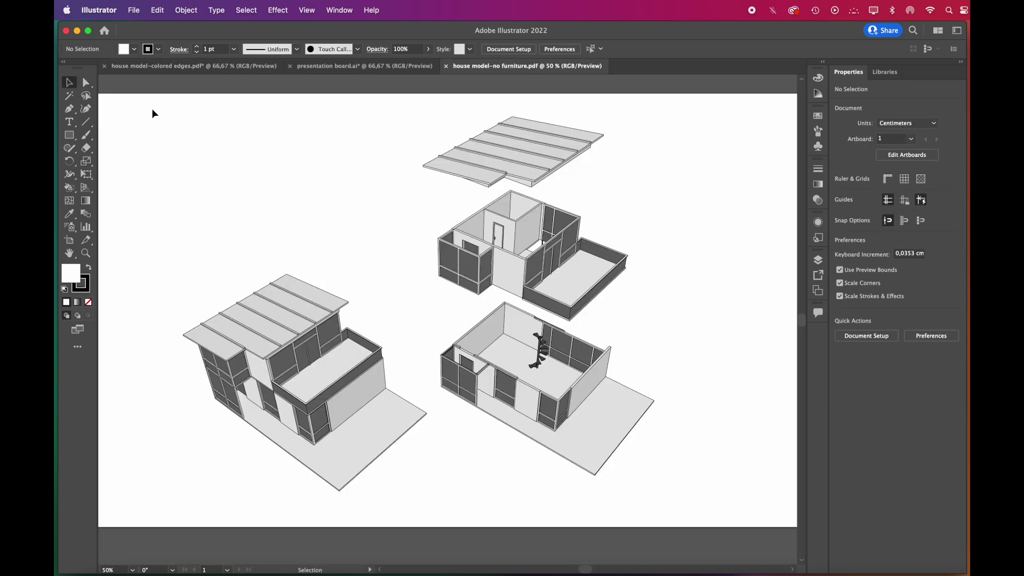
Step: Select and copy all matching dark grey glass faces in house model-no furniture.pdf
key(a)
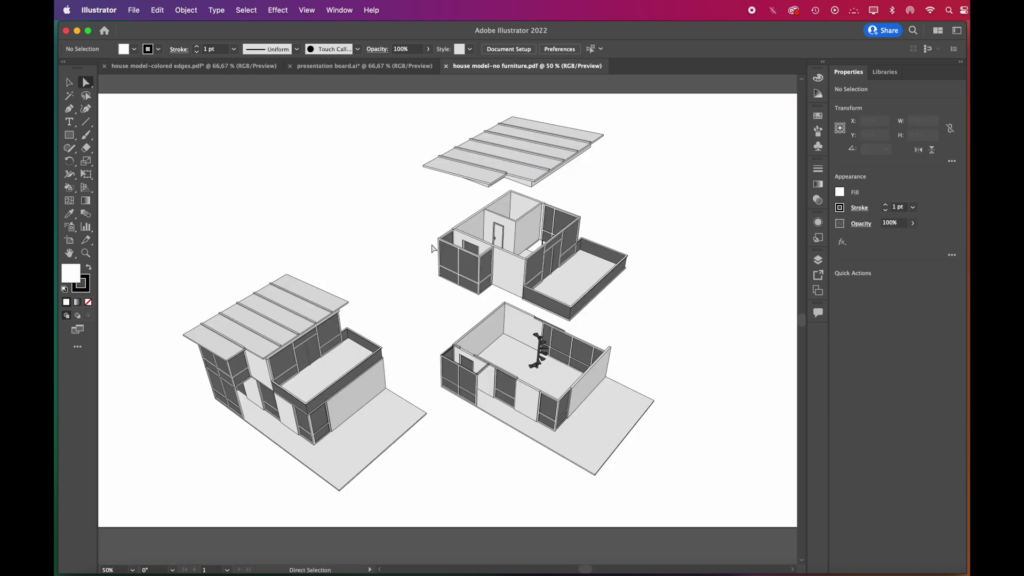
click(448, 264)
click(247, 11)
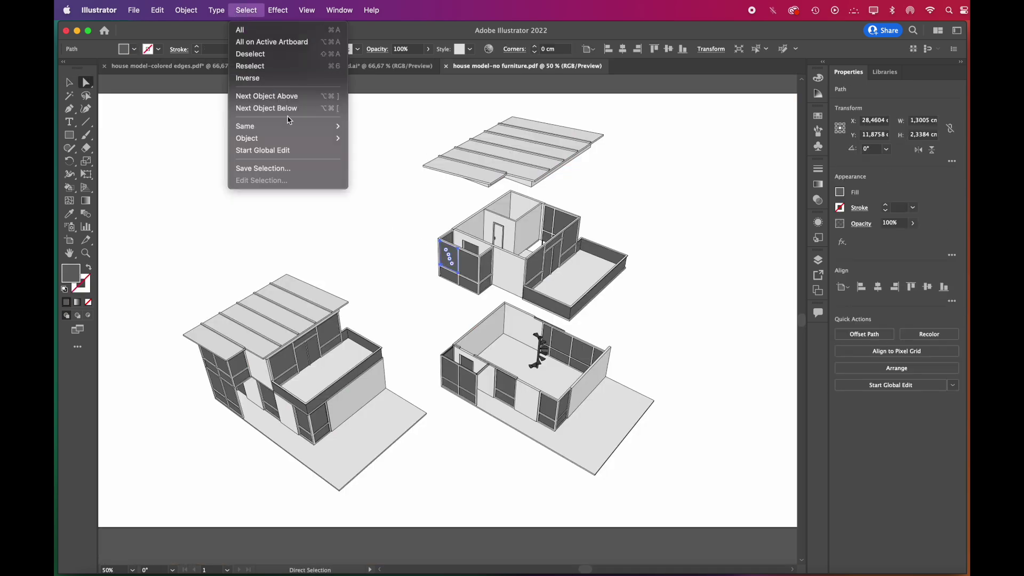
mouse_move(293, 128)
click(416, 185)
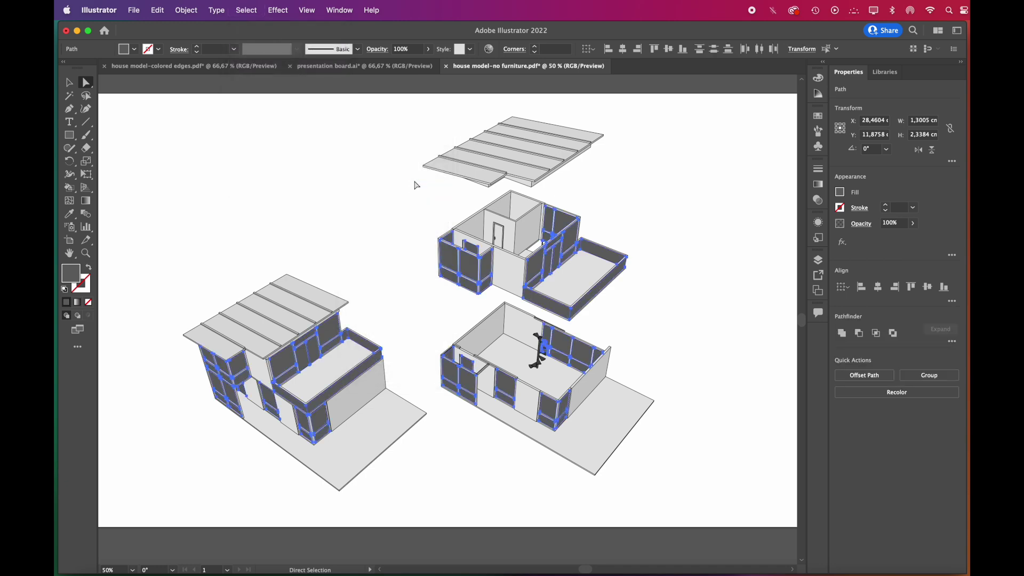
Step: Paste the glass faces into house model-colored edges.pdf and apply the palette's 50% opacity glass fill with the Eyedropper
click(197, 66)
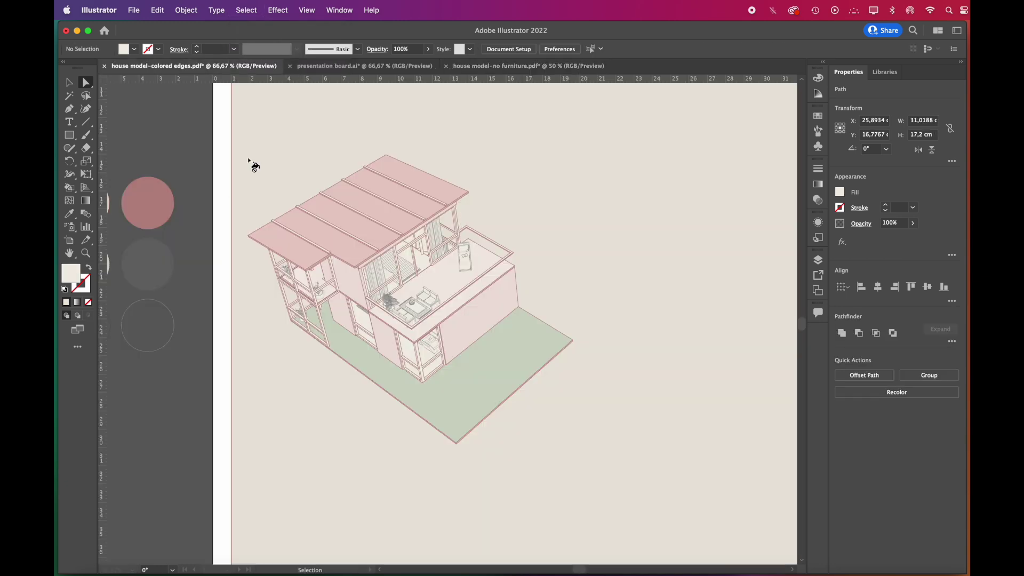
key(super+v)
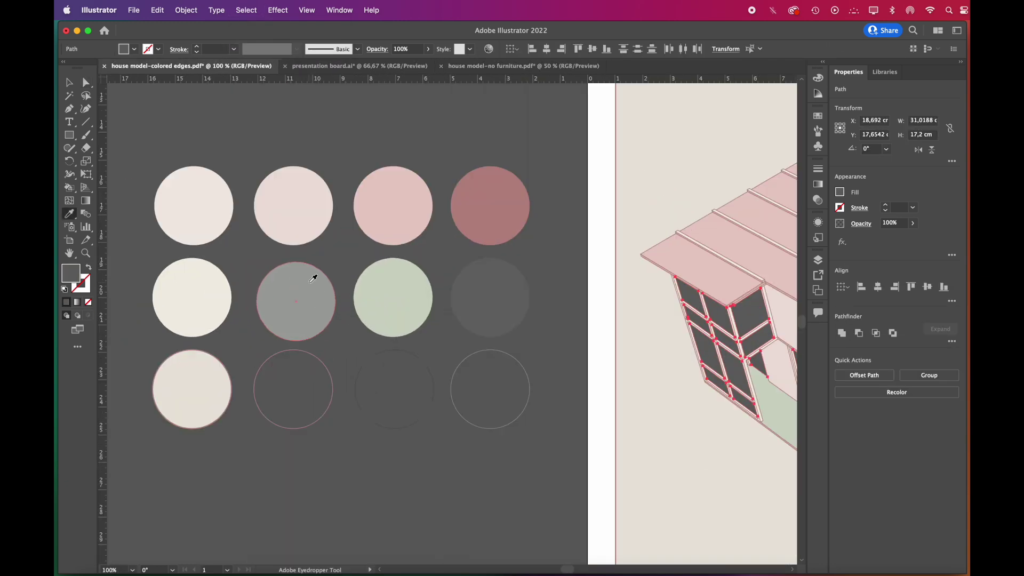
click(313, 277)
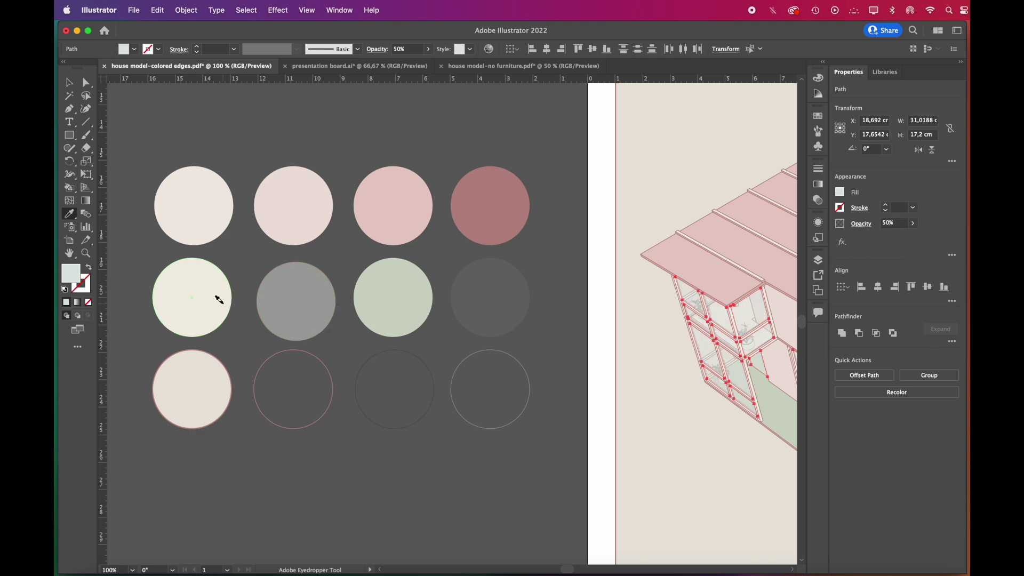
scroll(220, 301, down, 3)
key(v)
click(501, 373)
scroll(484, 350, up, 2)
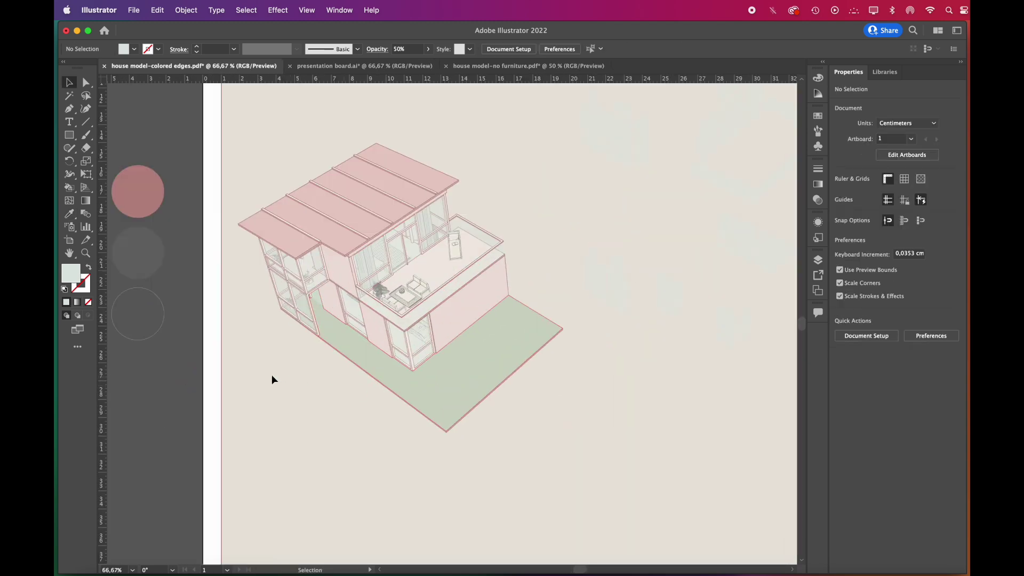
Step: Select the exploded view's glass faces, move them to the visible Layer 1, and position them over the exploded floors' window frames
key(super+minus)
key(super+a)
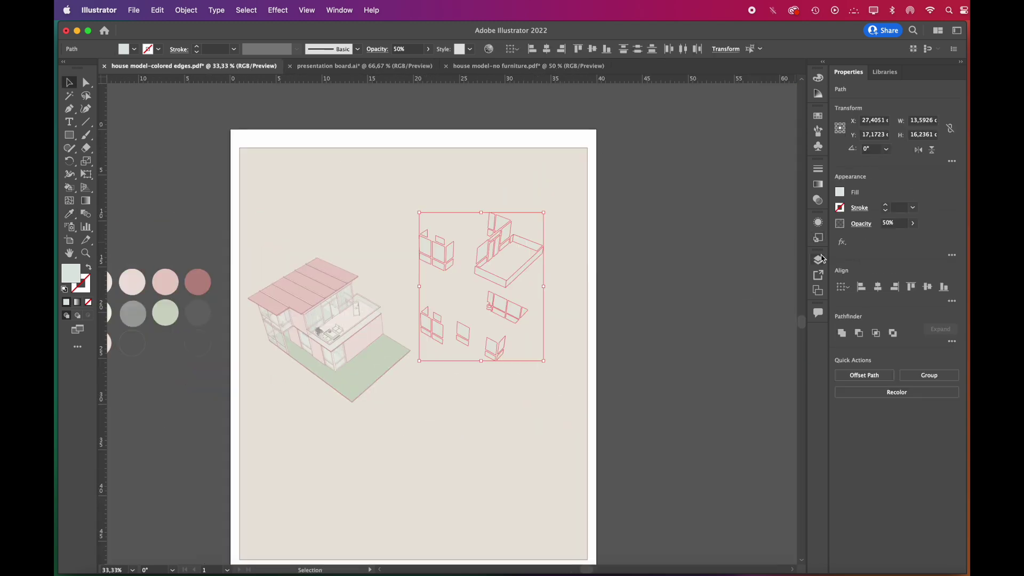
click(819, 258)
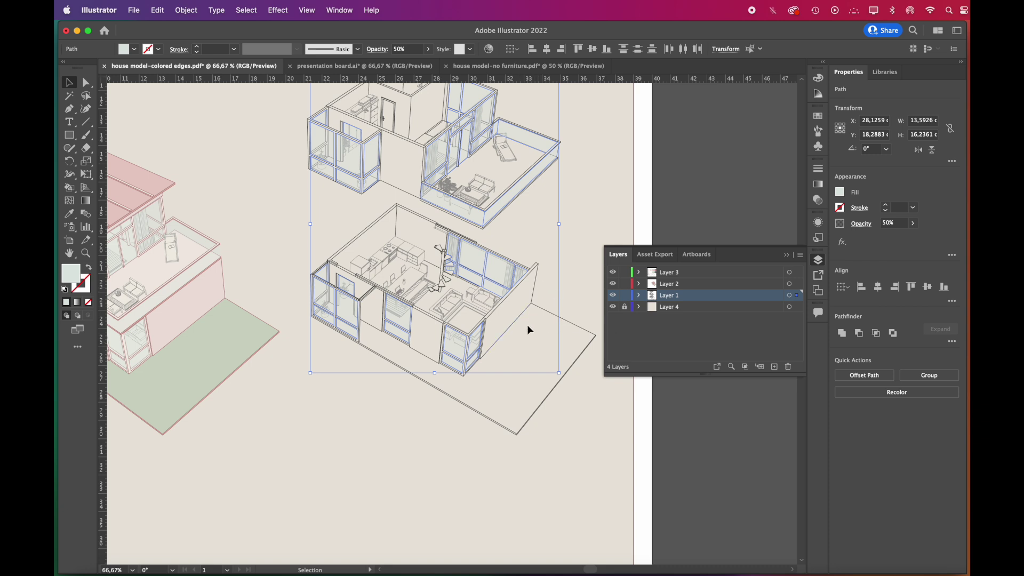
Step: Lock and hide Layer 1, which holds the exploded view drawings and their glass faces
key(super+minus)
scroll(407, 279, up, 3)
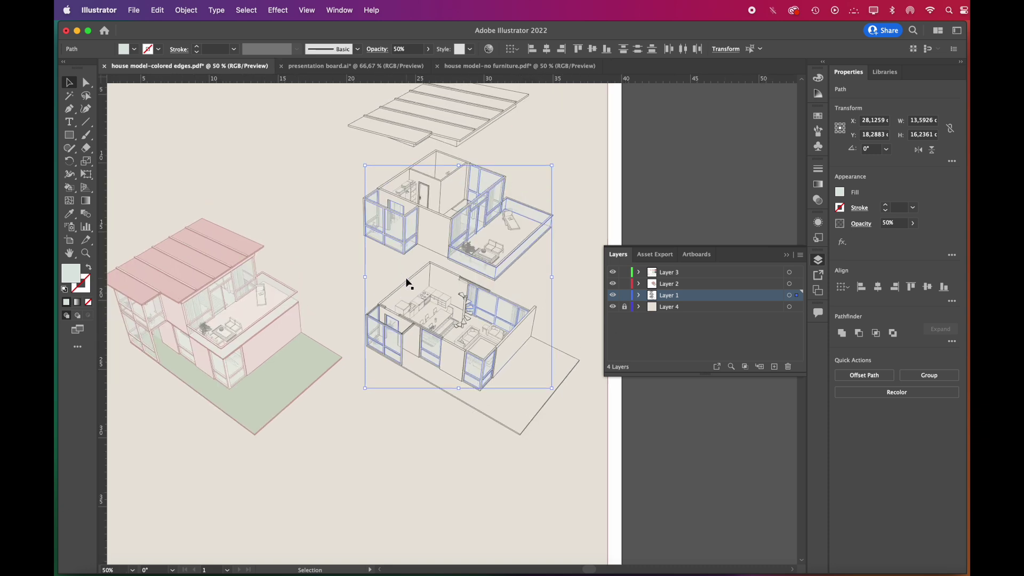
click(624, 295)
click(612, 295)
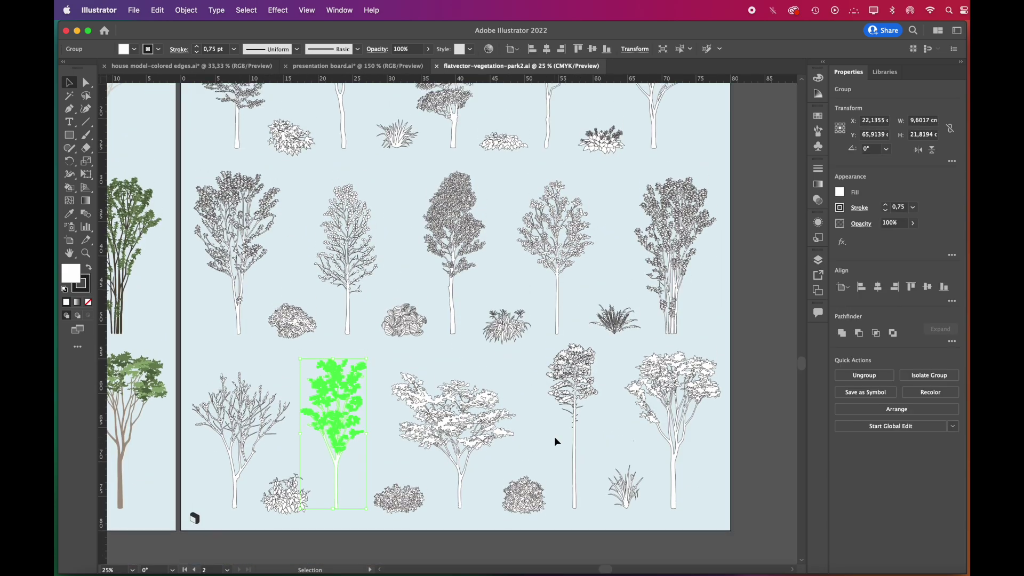
Step: Select several line-drawn trees and shrubs from the outline artboard of flatvector-vegetation-park2.ai
scroll(554, 436, up, 6)
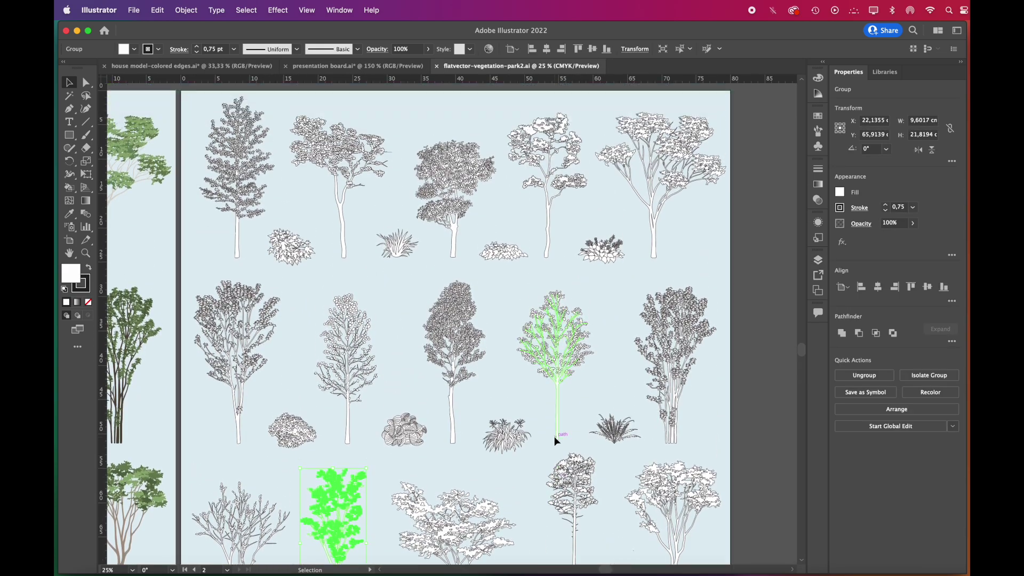
scroll(587, 272, up, 3)
scroll(608, 264, up, 1)
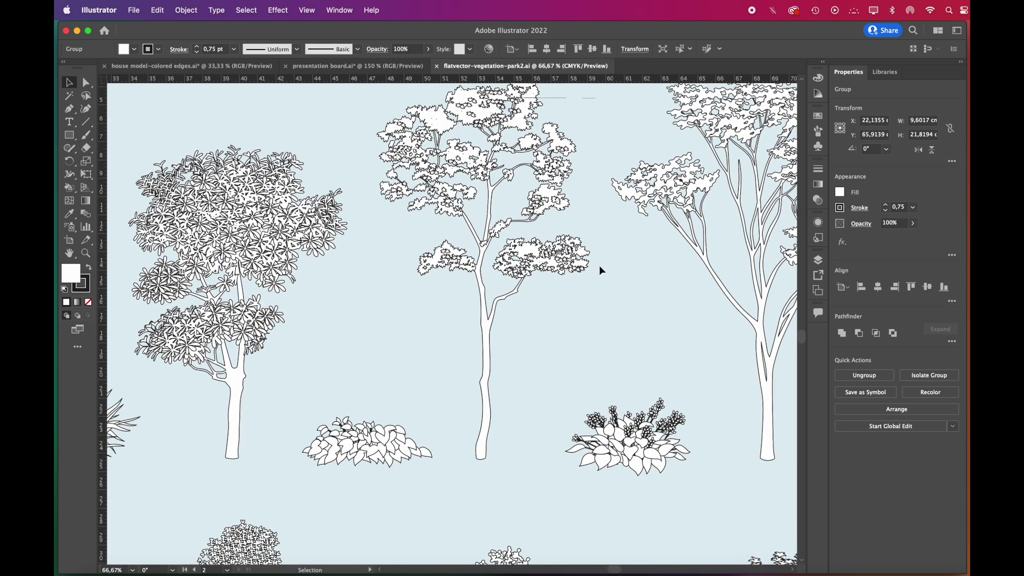
click(574, 267)
scroll(573, 194, down, 2)
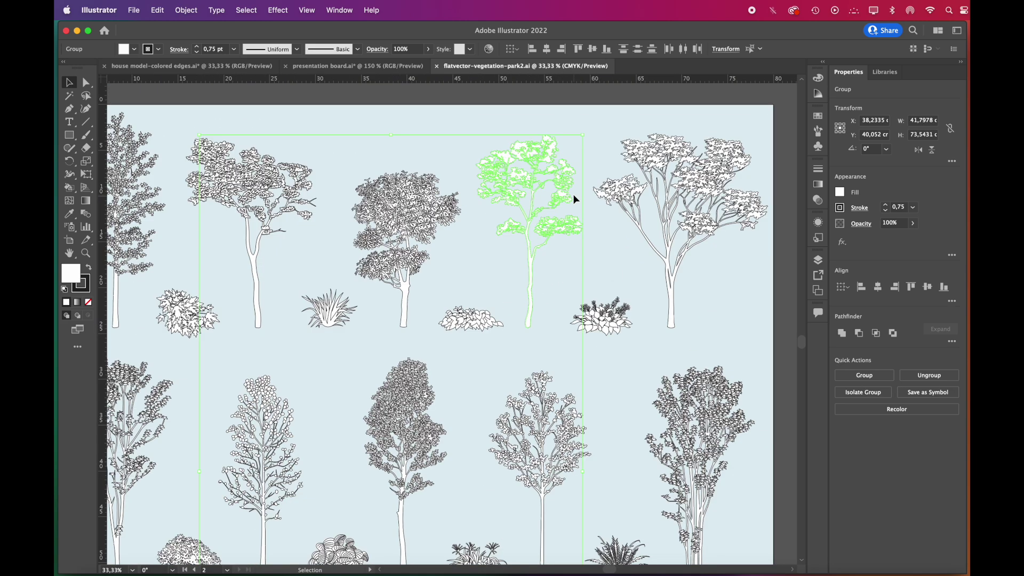
shift+click(608, 318)
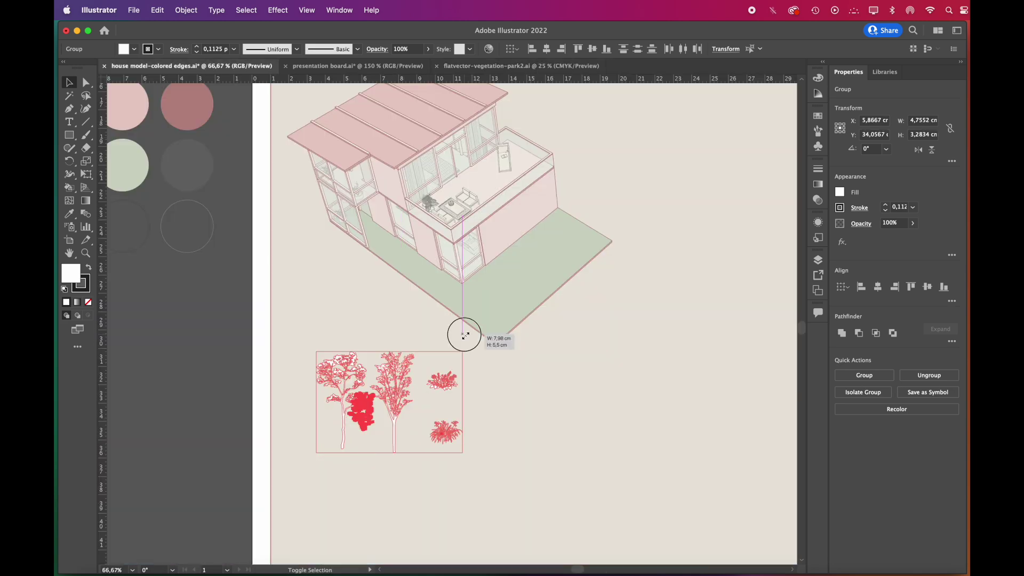
Step: Scale the pasted vegetation to about 9.3 by 6.4 cm below the house and apply the separate pink circle's fill and stroke with the Eyedropper
drag(462, 334, 489, 317)
click(530, 399)
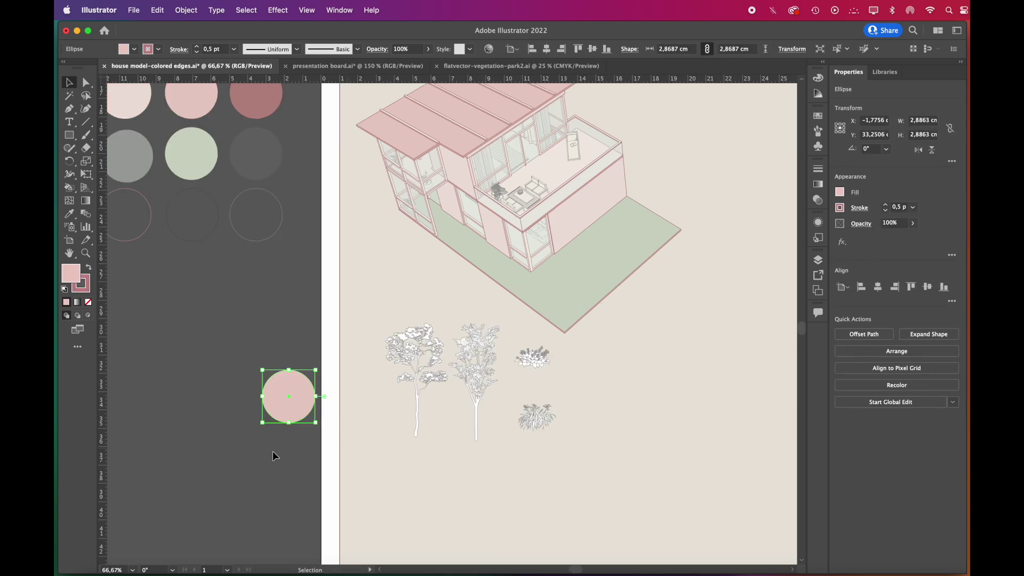
click(273, 450)
drag(551, 445, 550, 445)
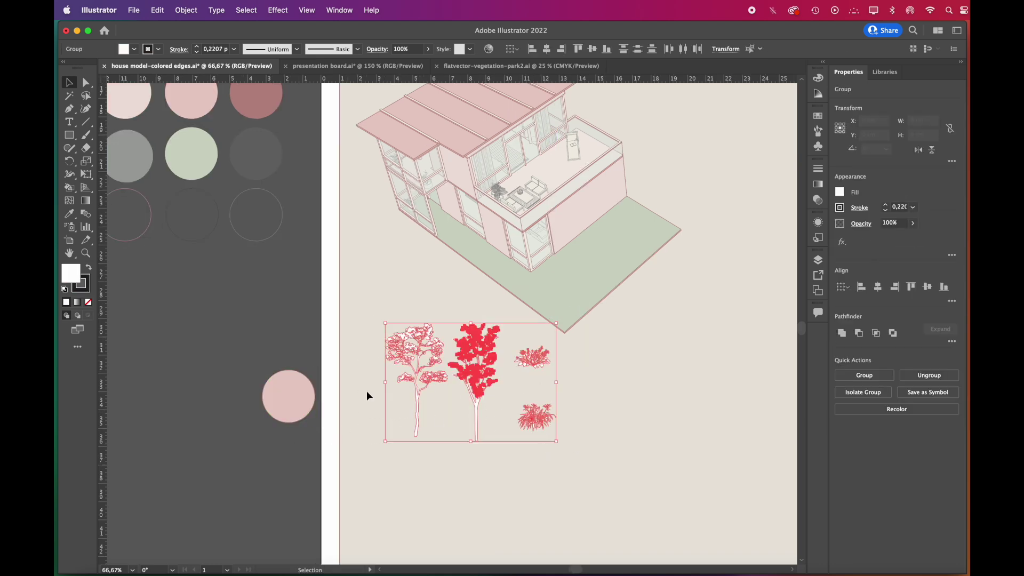
click(69, 214)
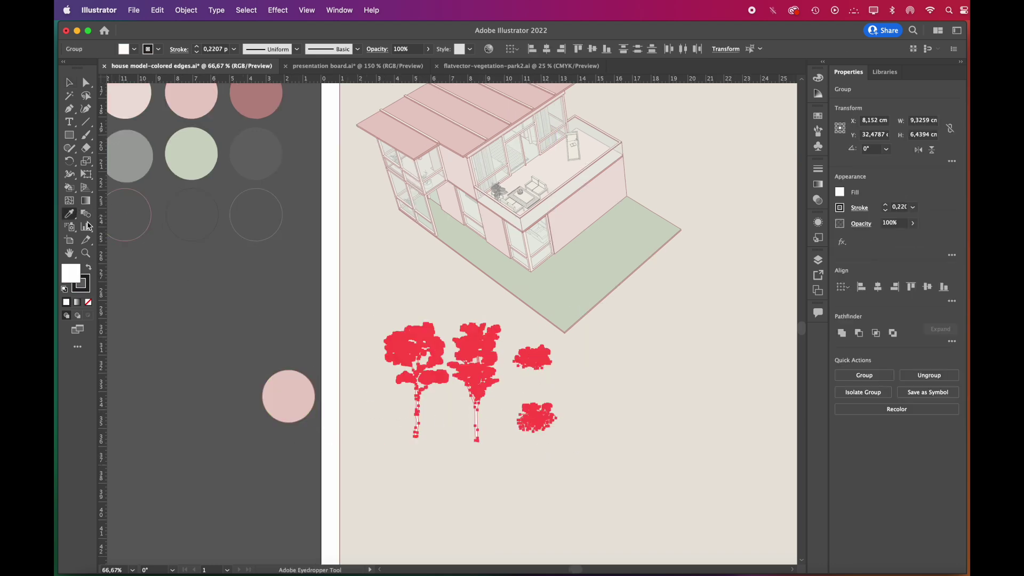
click(296, 392)
Step: Paste the broad leafy shrub, match it to the pink trees with the Eyedropper, and scale it down beside the other plants
key(super+1)
key(v)
key(super+v)
key(i)
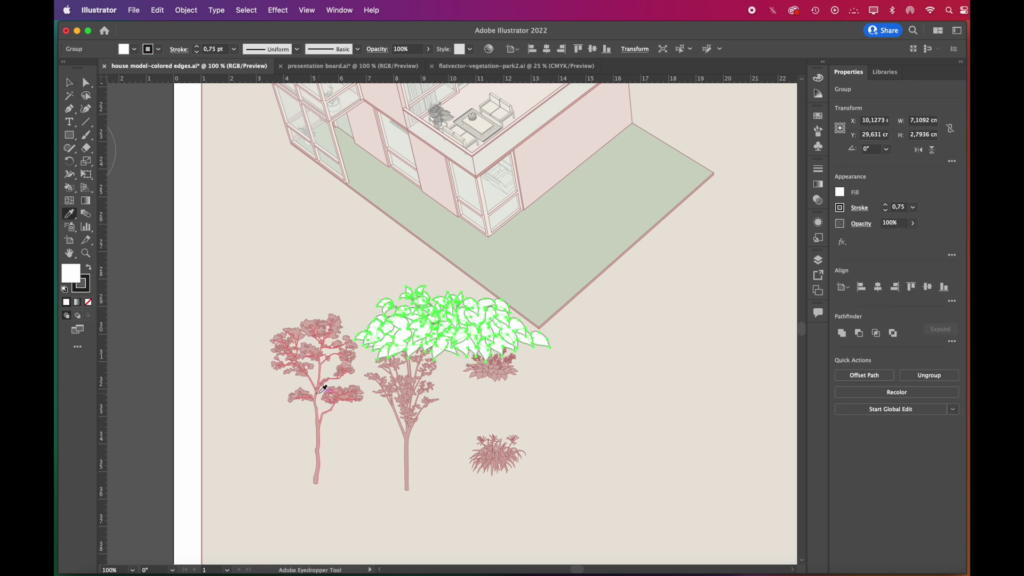
click(318, 391)
key(v)
drag(355, 286, 462, 335)
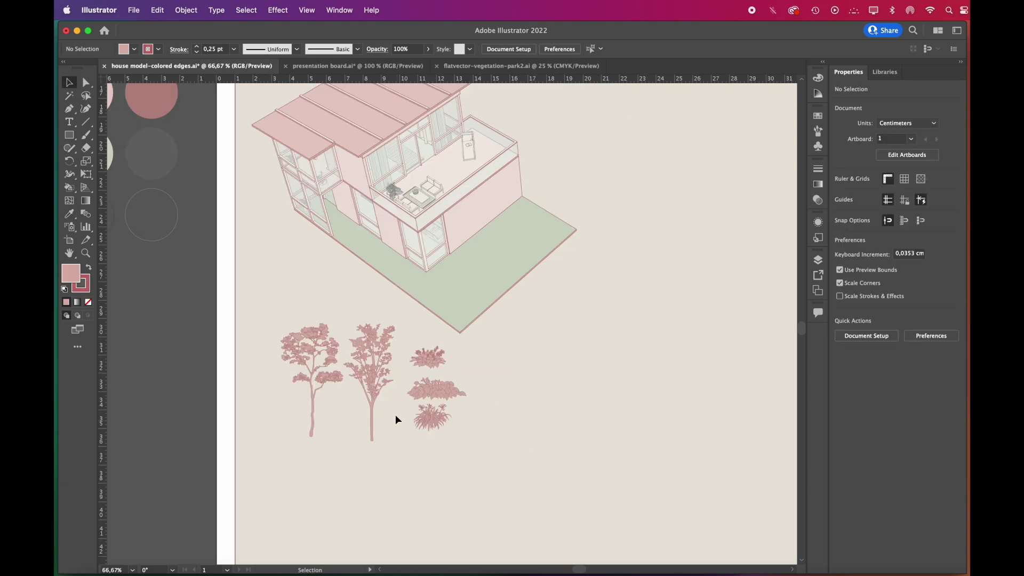
Step: Place the pink trees around the assembled house, shrinking the spreading tree on the lawn and adding a copy near the glazed corner
scroll(323, 340, up, 1)
drag(394, 395, 249, 169)
scroll(266, 202, up, 3)
drag(309, 245, 459, 325)
drag(460, 327, 460, 328)
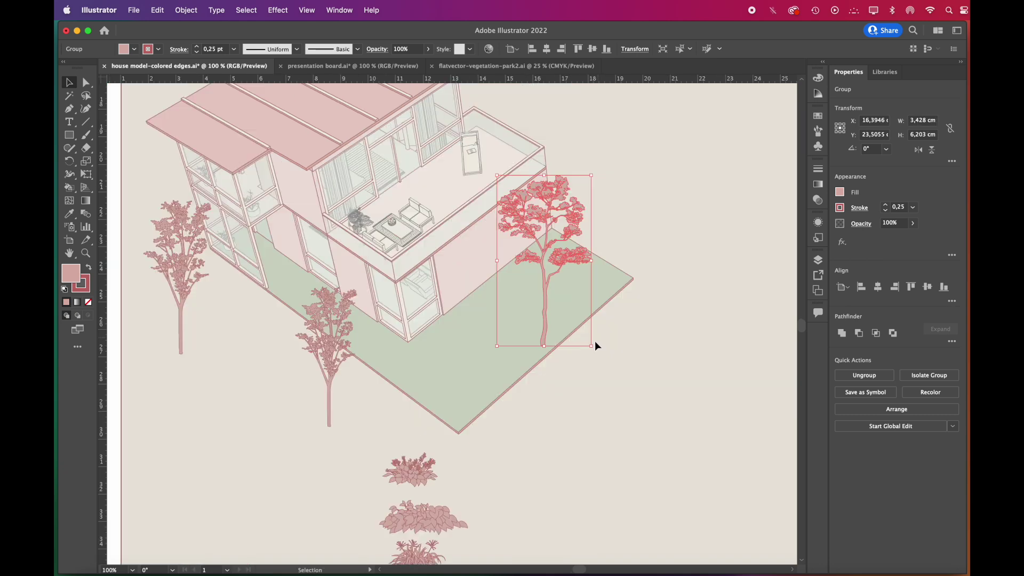
drag(586, 339, 577, 320)
drag(542, 278, 459, 347)
Step: Scale and position the grassy and flowering shrubs at the tree bases and along the pink side wall
drag(349, 403, 409, 359)
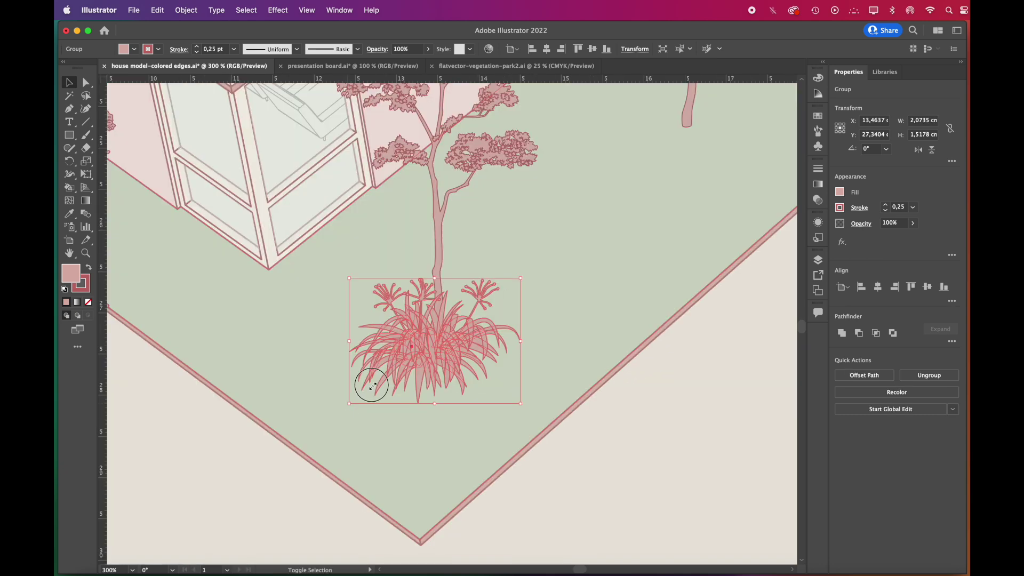
drag(482, 328, 440, 350)
drag(440, 351, 449, 358)
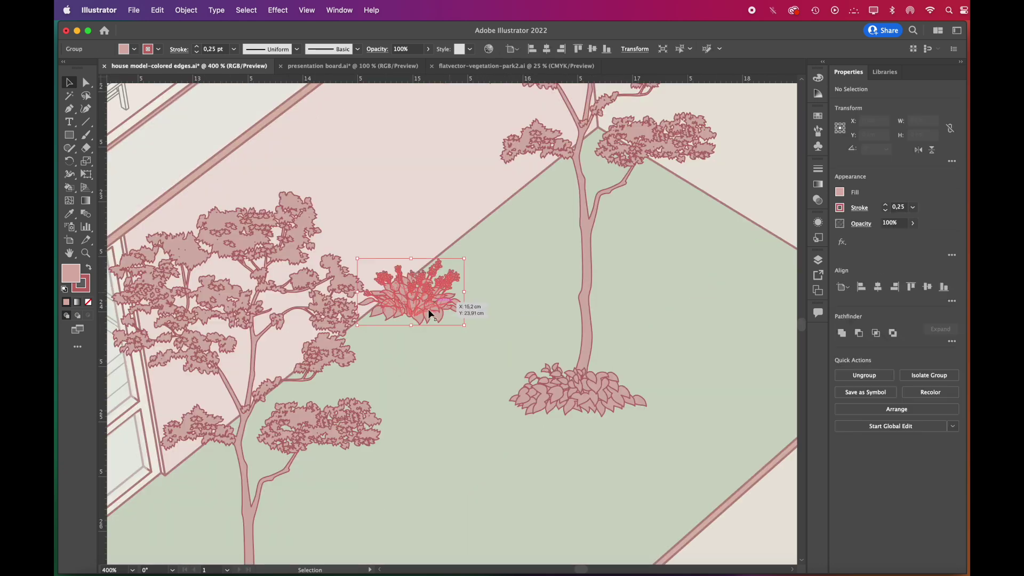
drag(426, 314, 487, 270)
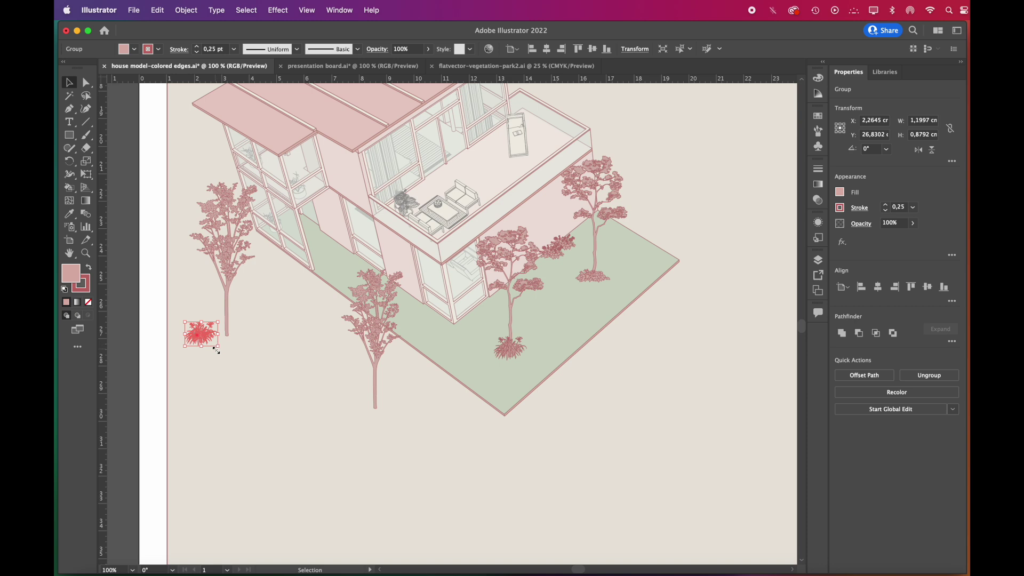
drag(216, 349, 222, 347)
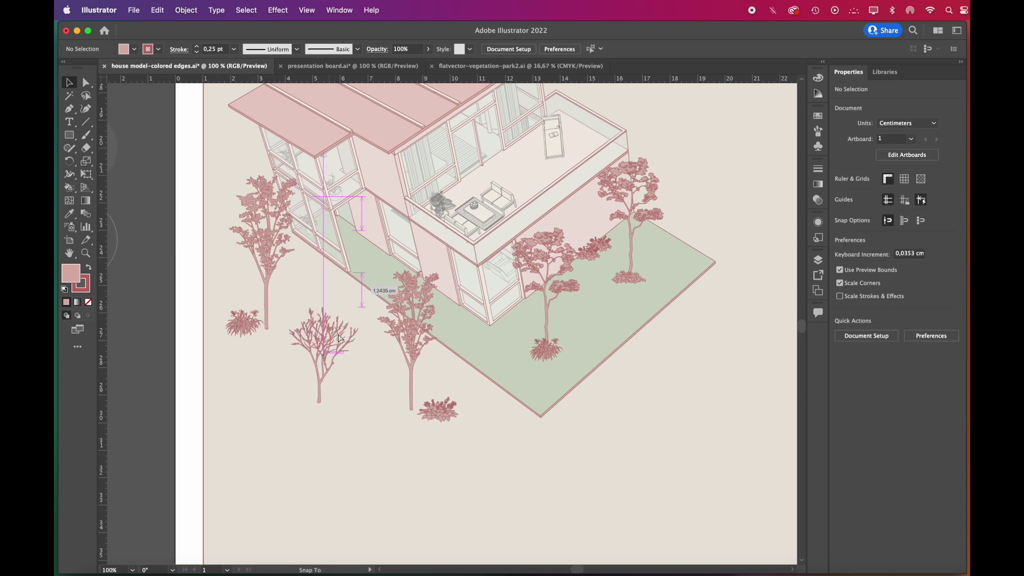
Step: Move the bare-branched tree to the front edge of the assembled house's lawn and deselect it
drag(291, 312, 356, 414)
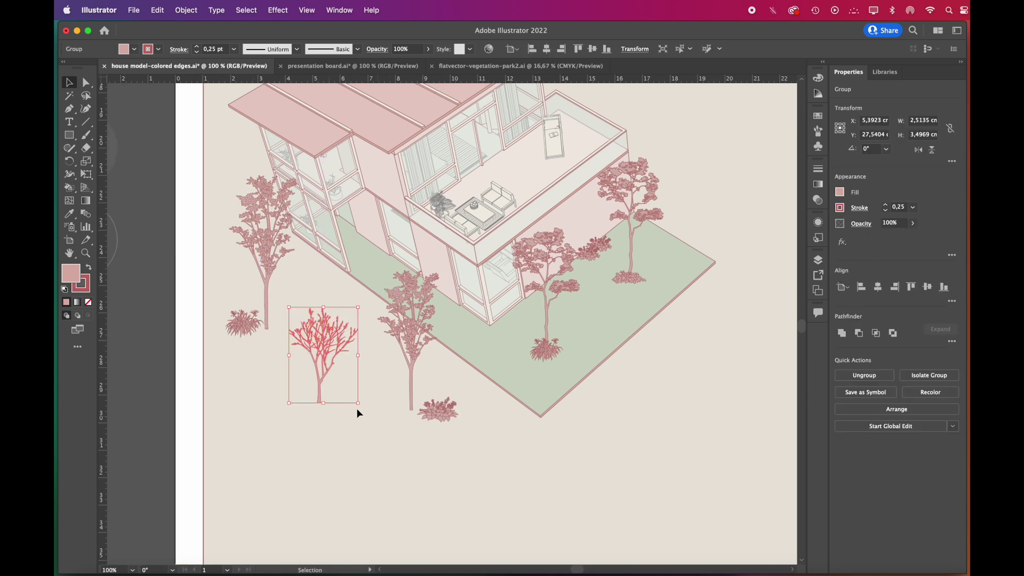
key(super+minus)
drag(328, 372, 285, 359)
click(291, 398)
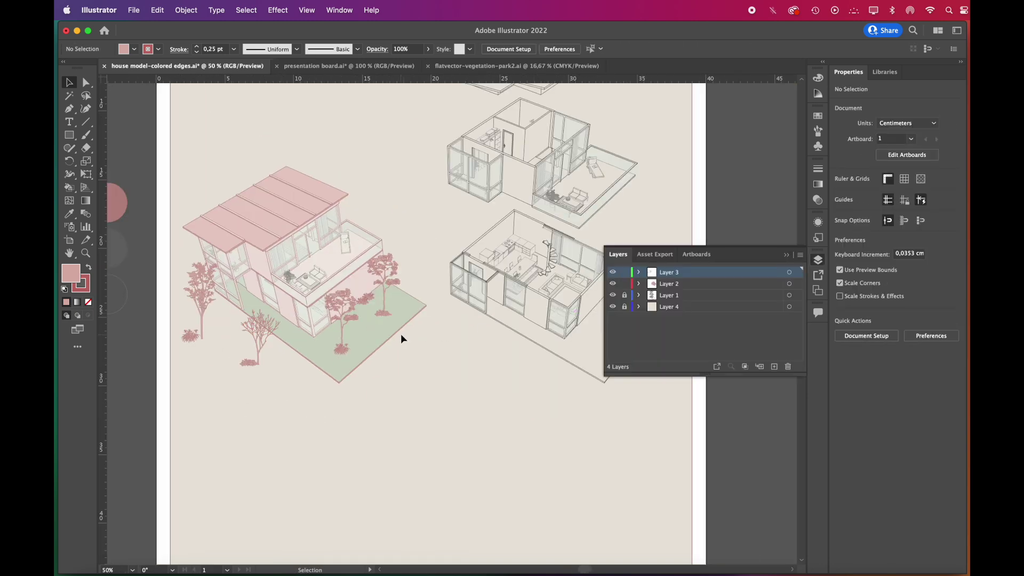
Step: Hide Layer 2 with the assembled house and fill the exploded ground floor's yard off-white with the Live Paint Bucket
scroll(401, 334, down, 1)
scroll(343, 351, up, 1)
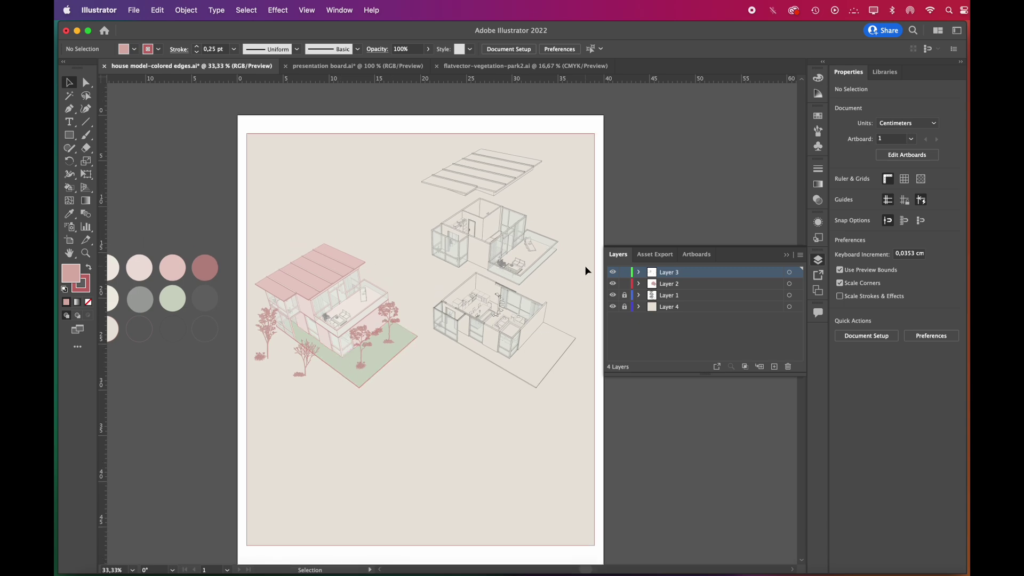
click(613, 284)
scroll(585, 298, up, 2)
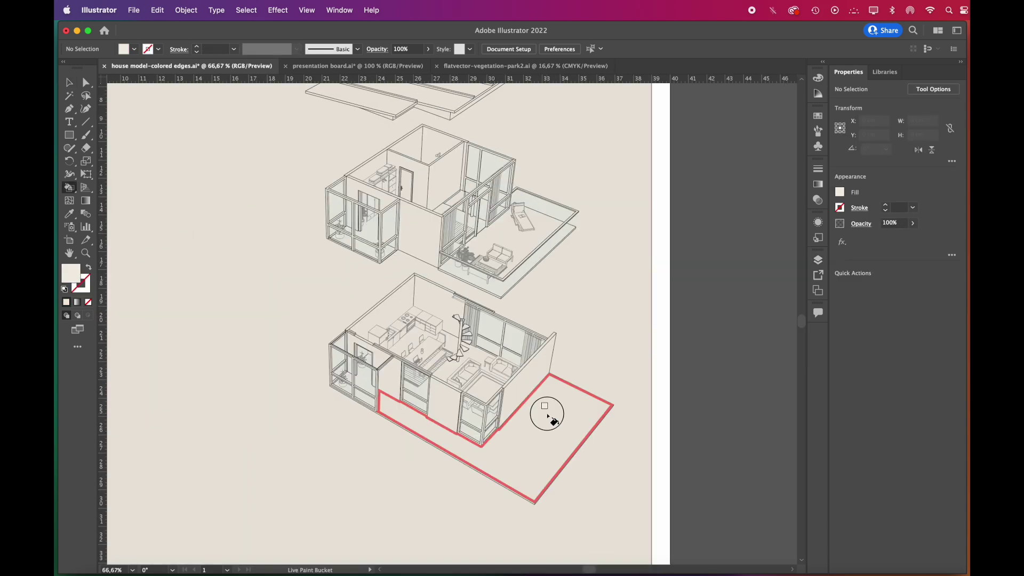
click(547, 415)
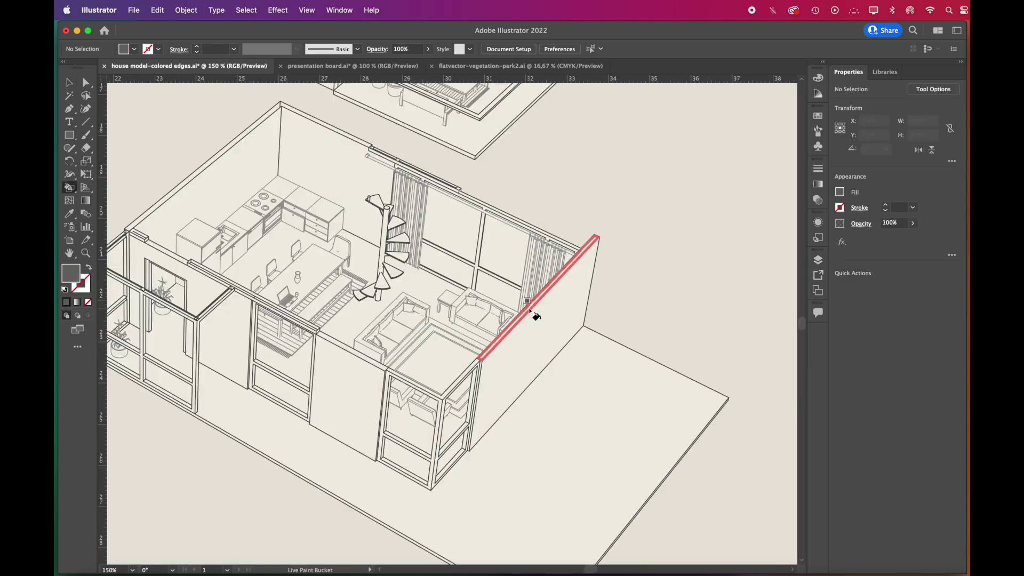
Step: Paint the cut wall tops and corner window frame top of the exploded ground floor dark grey
click(531, 312)
scroll(421, 393, up, 3)
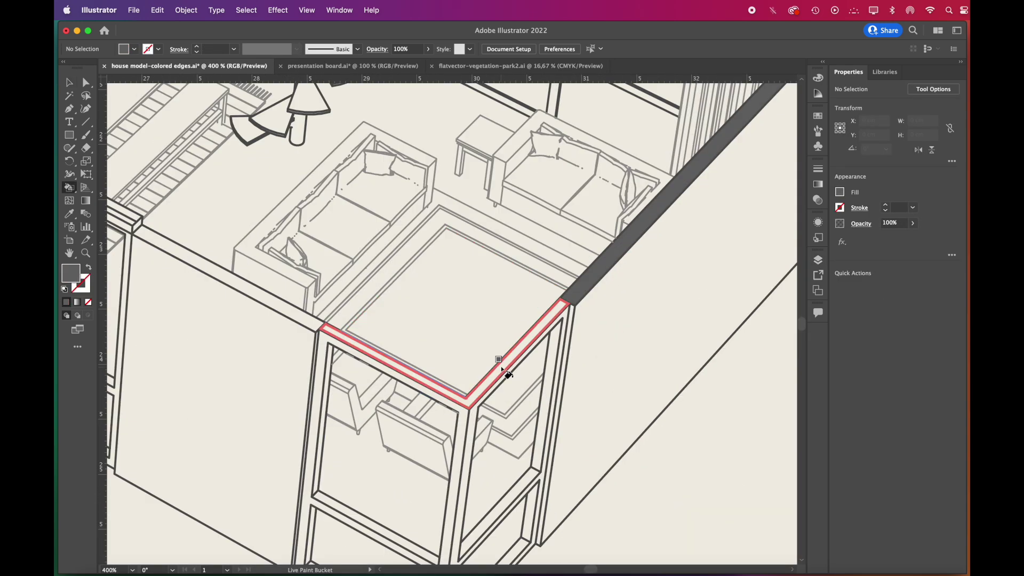
click(502, 369)
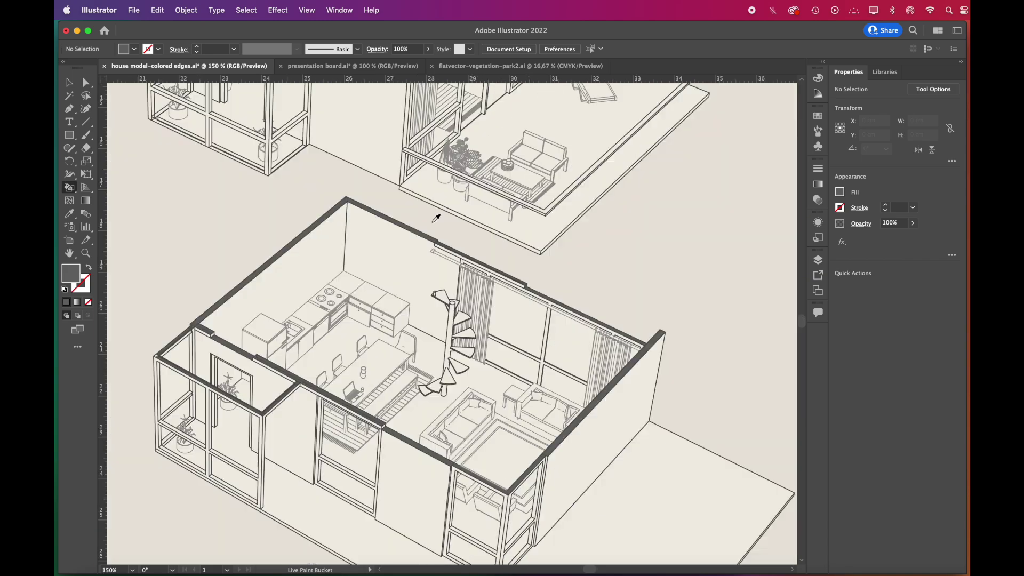
Step: Paint the exploded upper floor's cut wall tops and the terrace slab edges dark grey
scroll(437, 217, down, 1)
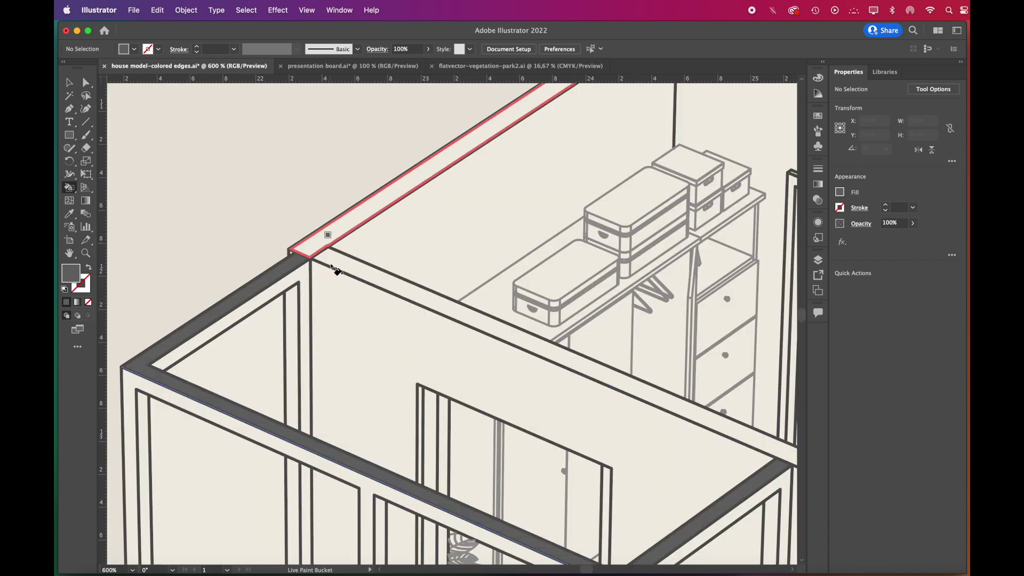
click(327, 240)
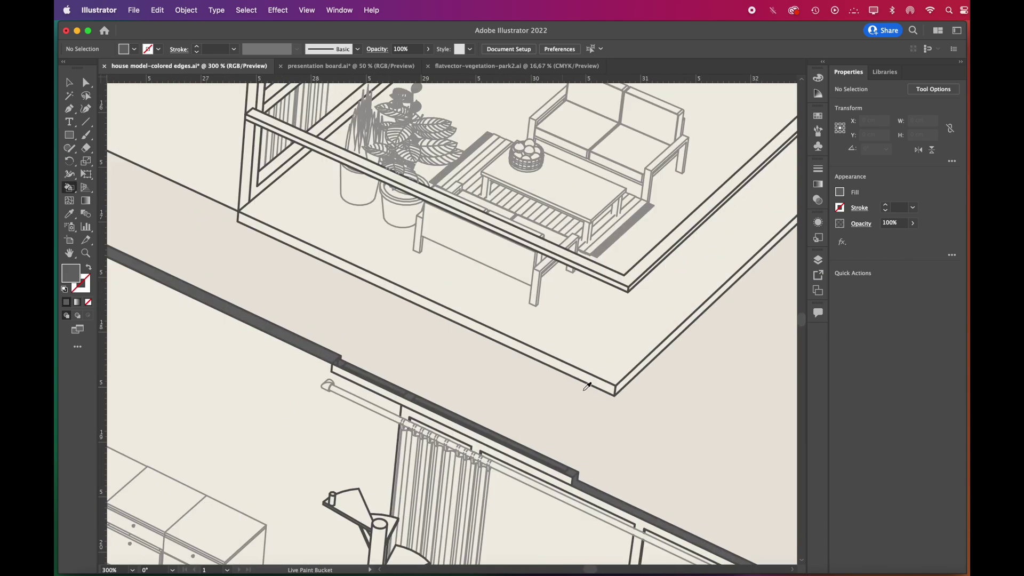
click(586, 378)
click(624, 381)
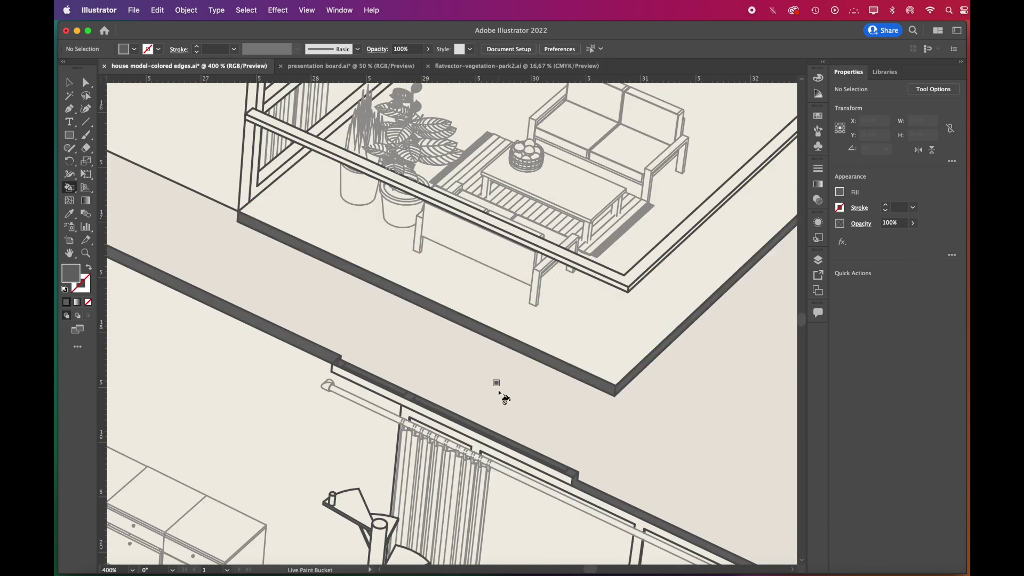
scroll(498, 391, down, 5)
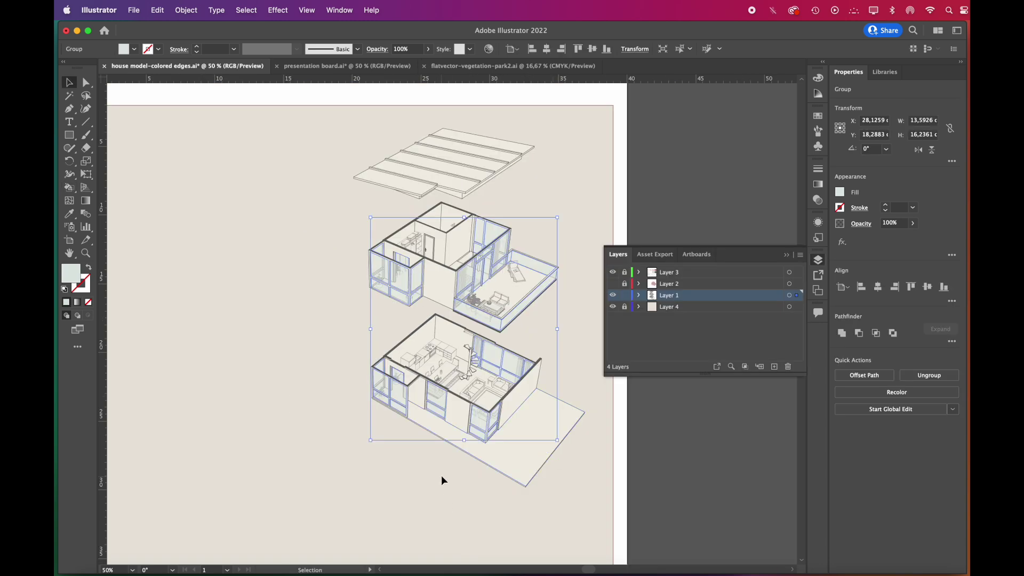
Step: Duplicate the exploded ground floor's off-white yard face, offsetting the copy from the original
click(440, 475)
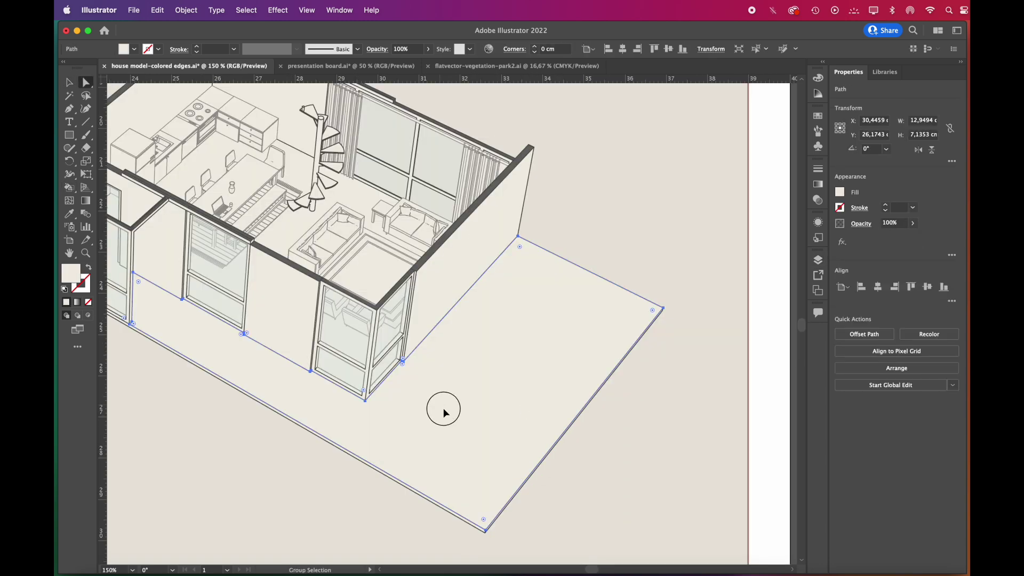
drag(443, 408, 519, 467)
scroll(802, 170, down, 2)
scroll(803, 171, right, 2)
Step: Fill the yard copy with the scattered short-dash pattern swatch and align it over the original yard
click(818, 116)
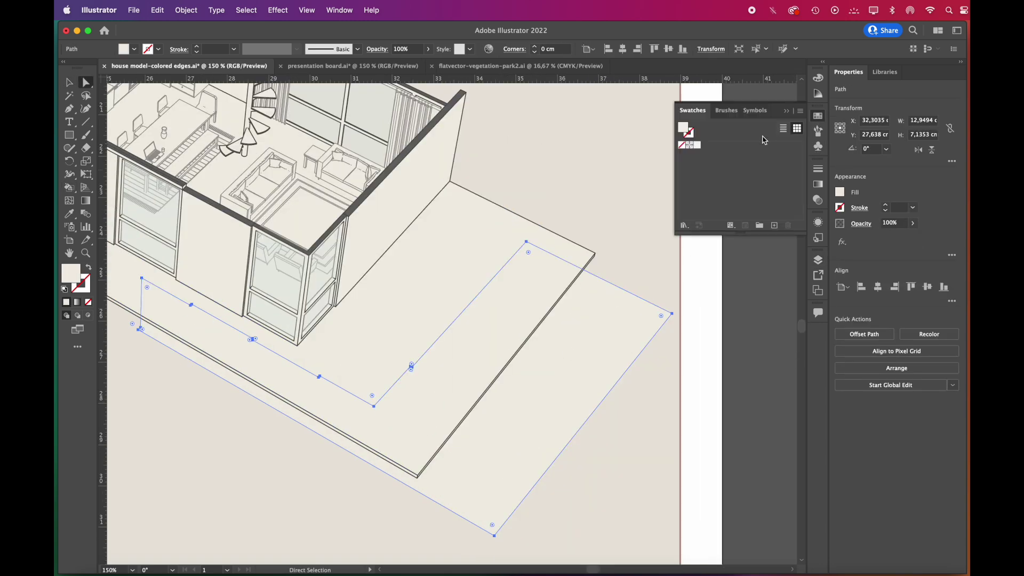
click(697, 146)
drag(704, 269, 601, 190)
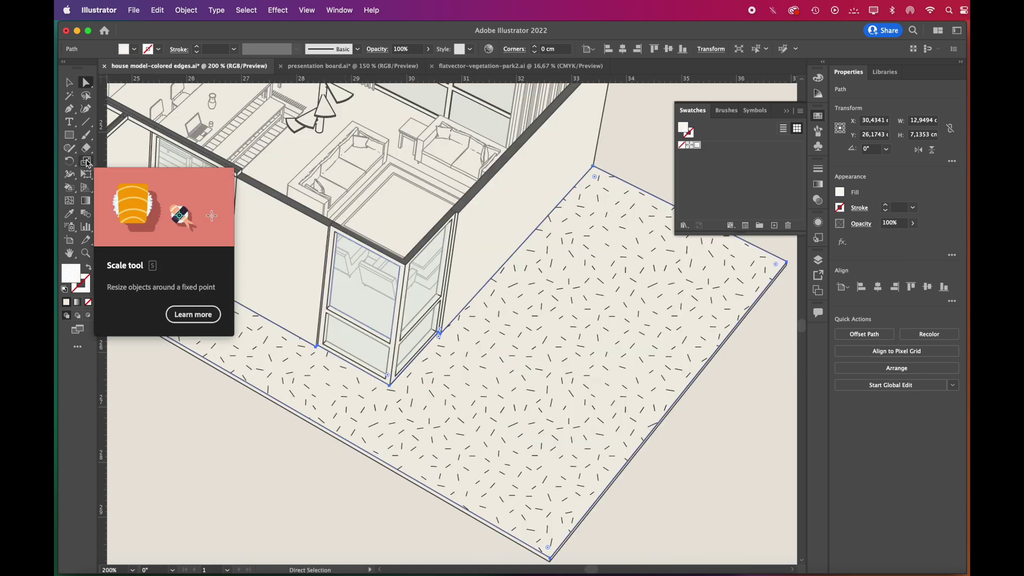
Step: Scale down only the yard's dash pattern uniformly, leaving the shape untransformed, and lower the face's opacity
double_click(87, 162)
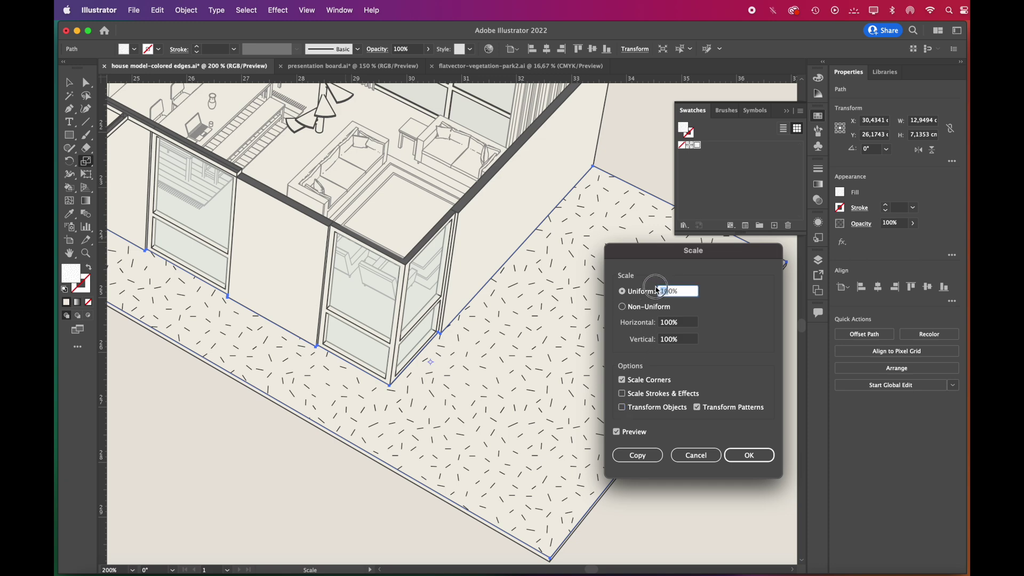
click(749, 454)
click(913, 223)
drag(913, 236, 898, 238)
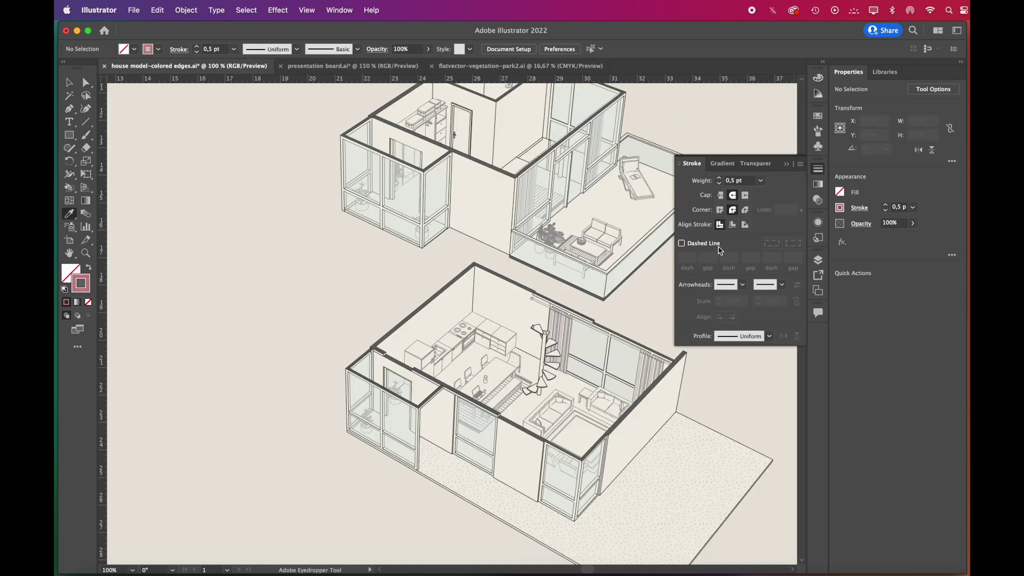
Step: Set the 0.5 pt stroke to 3 pt dashes with 6 pt gaps and draw a Pencil line connecting the two floors' outer left corners
click(703, 243)
key(n)
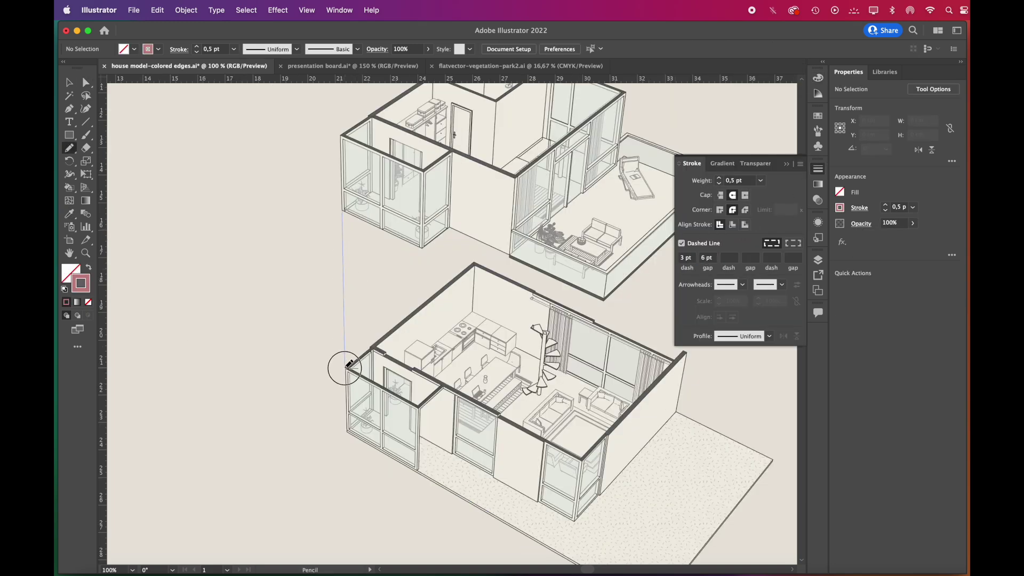
drag(345, 368, 346, 368)
scroll(347, 352, up, 2)
Step: Copy the dashed connecting line to the front corner of the glazed bay, linking the upper and ground floors
key(v)
click(308, 321)
scroll(308, 321, down, 1)
drag(304, 316, 413, 371)
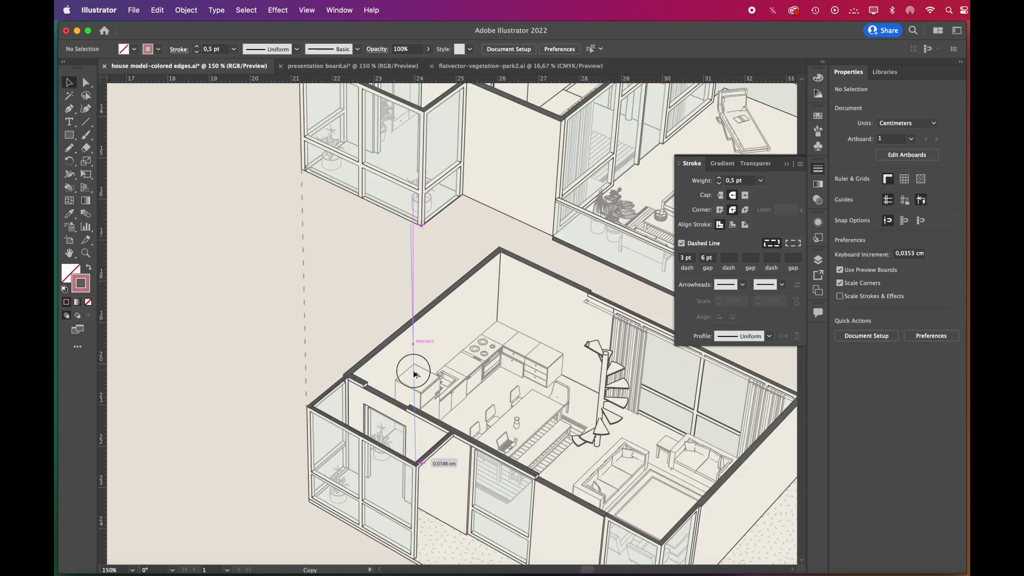
drag(414, 372, 417, 371)
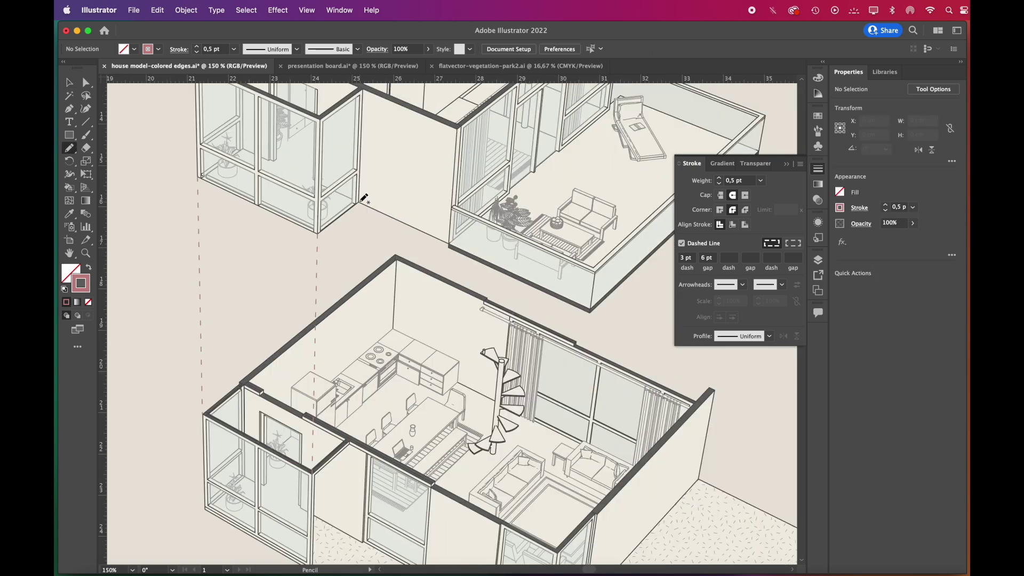
Step: Draw dashed connecting lines from the glazed bay's inner corner and the terrace's front corner down to the ground floor's matching corners
drag(358, 204, 348, 443)
scroll(427, 330, right, 2)
drag(489, 513, 489, 513)
scroll(489, 479, right, 2)
drag(590, 195, 544, 433)
key(a)
click(627, 341)
scroll(627, 340, down, 2)
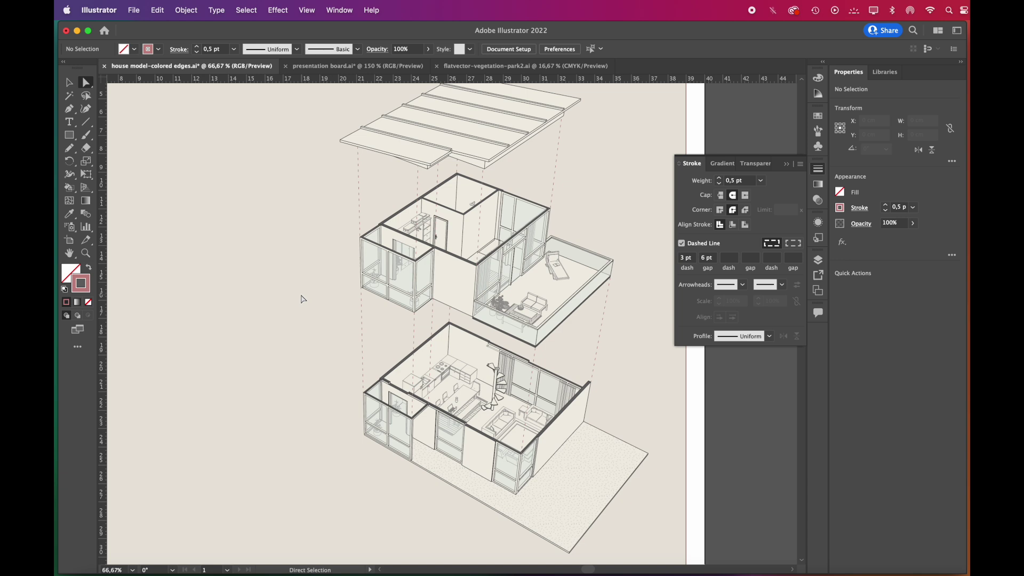
Step: Make the hidden Layer 2 with the assembled house drawing visible again
scroll(334, 290, down, 2)
click(817, 260)
click(612, 284)
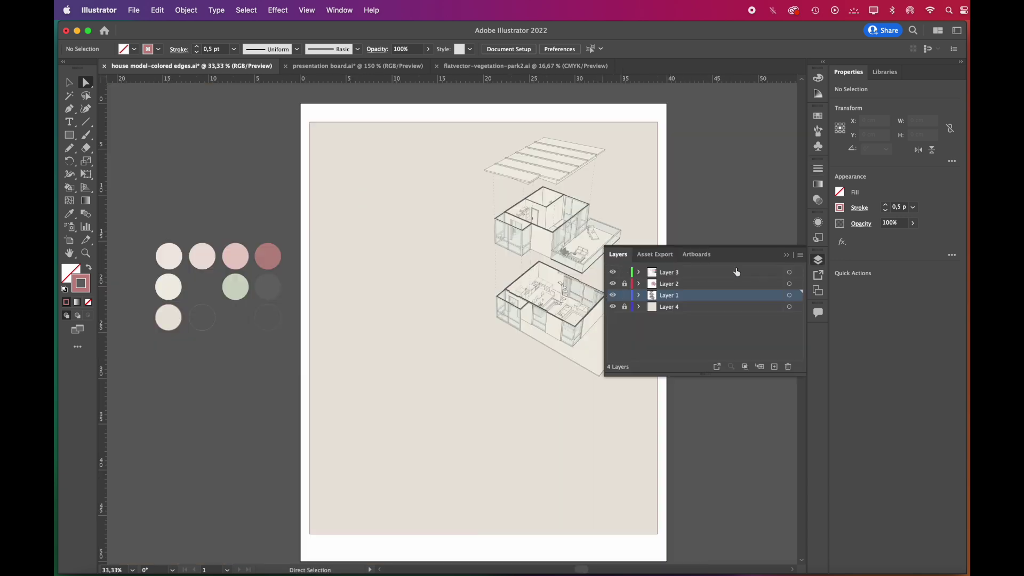
click(787, 256)
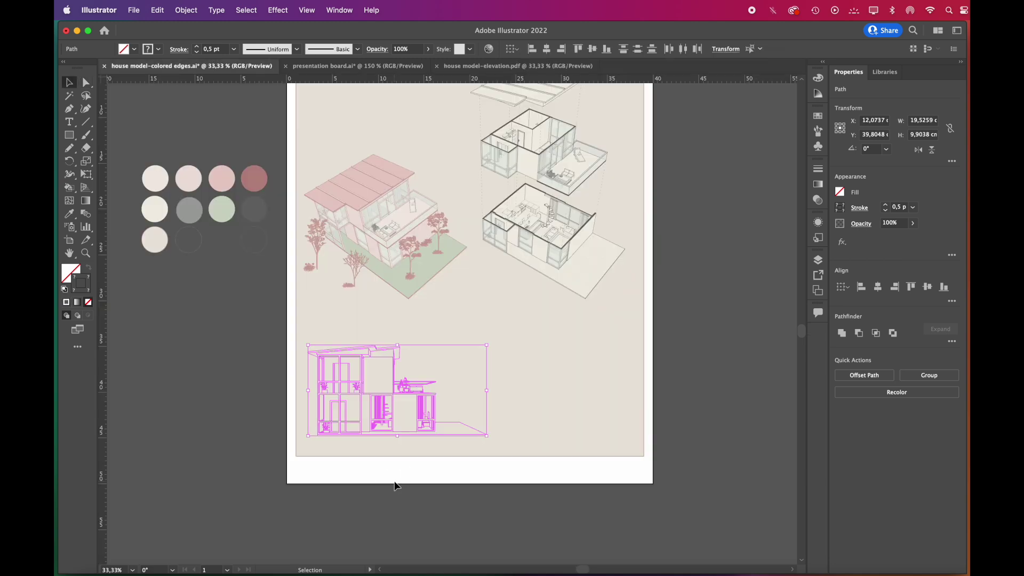
Step: Copy the complete floor plan from house model-plan.pdf onto the board beside the elevation, and hide its layer, Layer 6
click(394, 485)
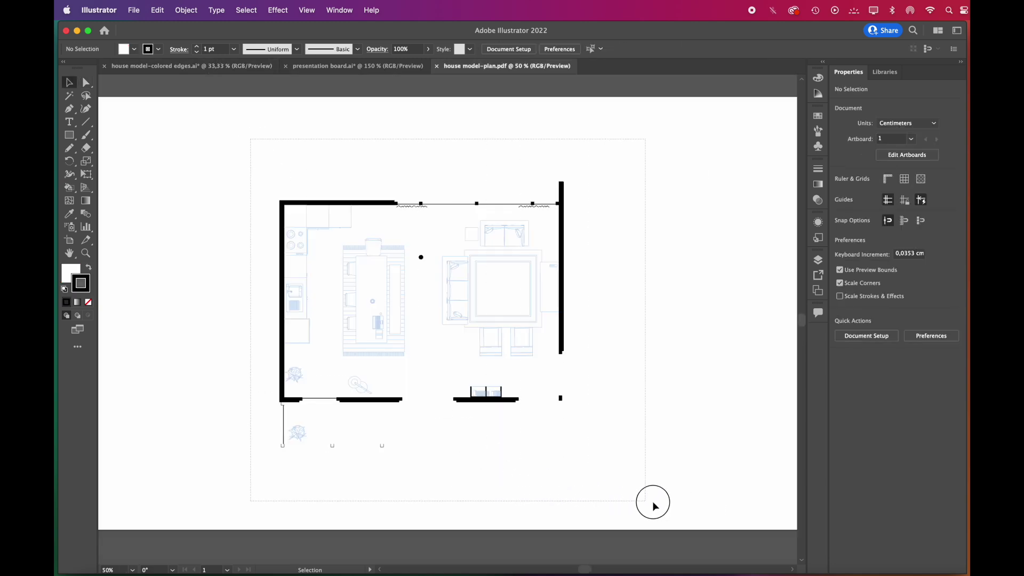
scroll(735, 501, right, 1)
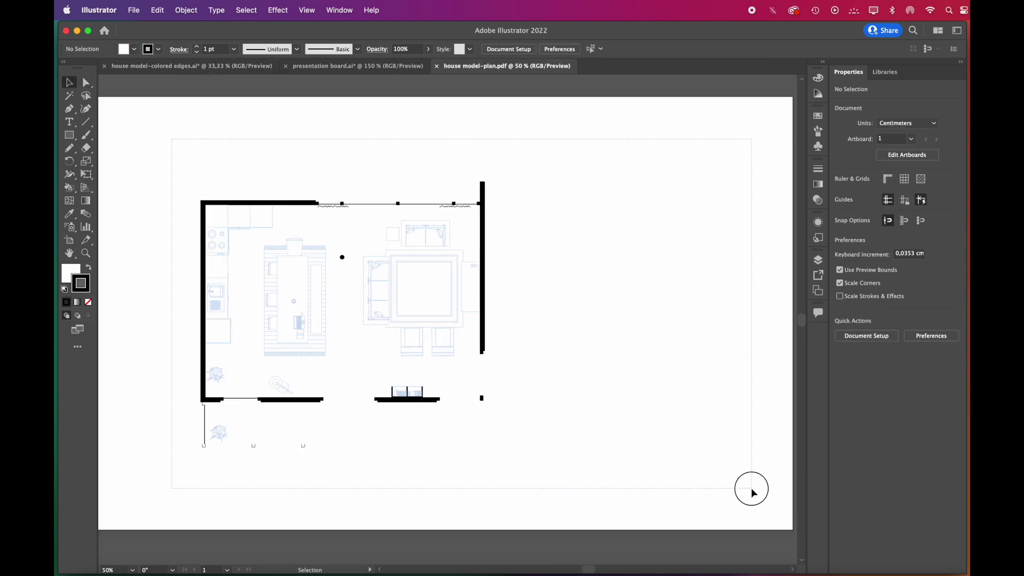
key(super+a)
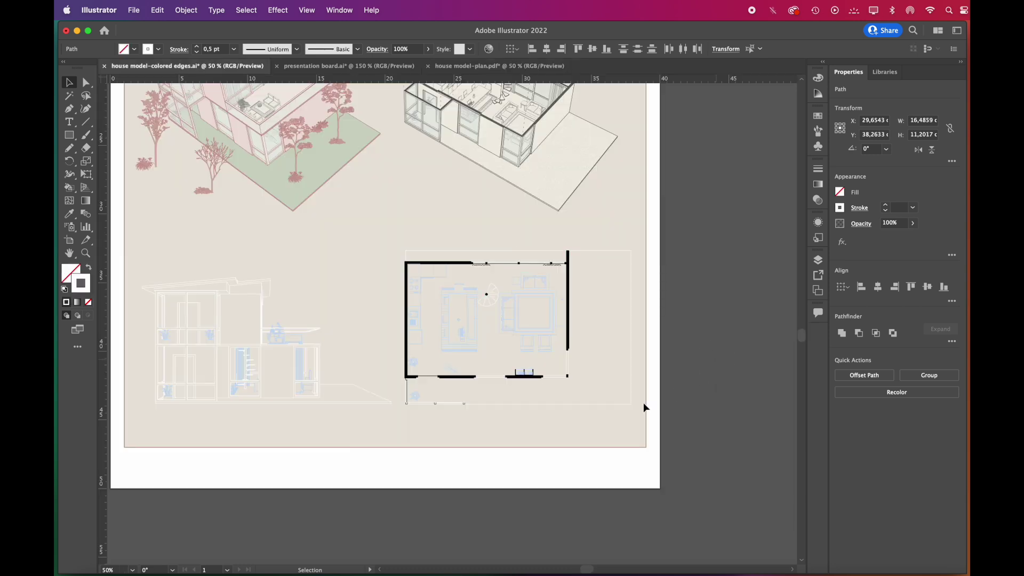
click(643, 404)
scroll(593, 415, down, 1)
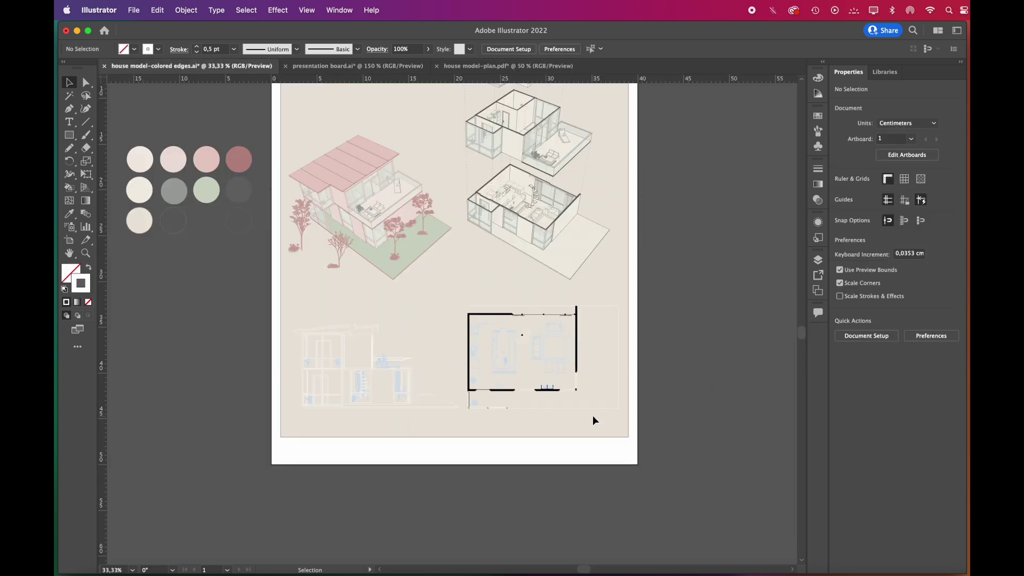
drag(434, 423, 283, 426)
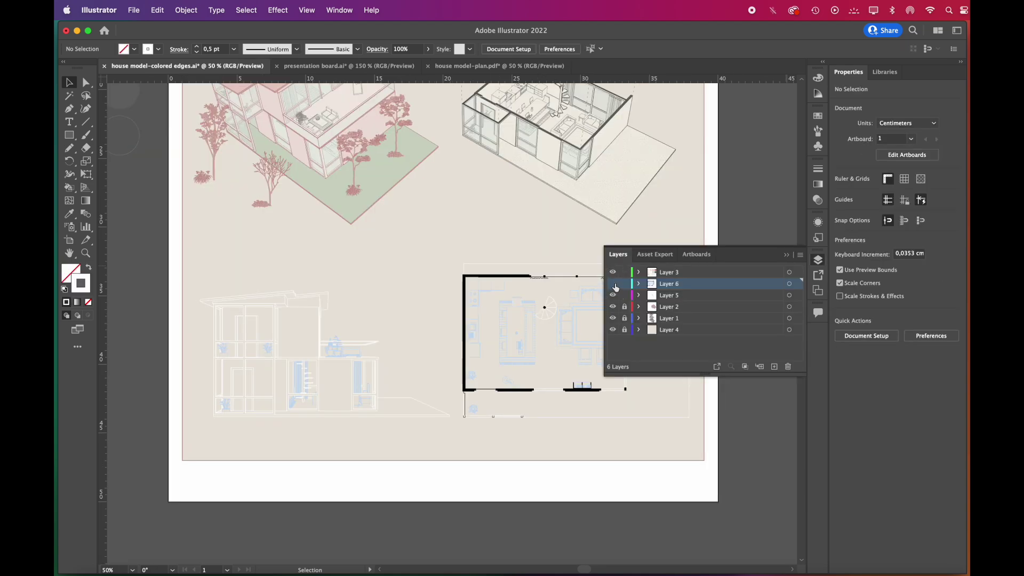
click(613, 283)
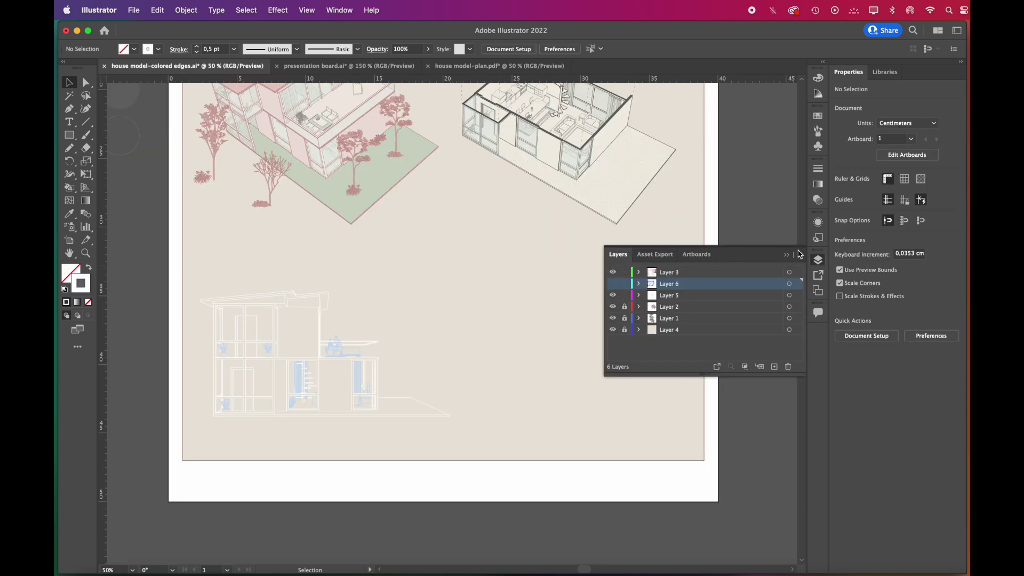
click(817, 260)
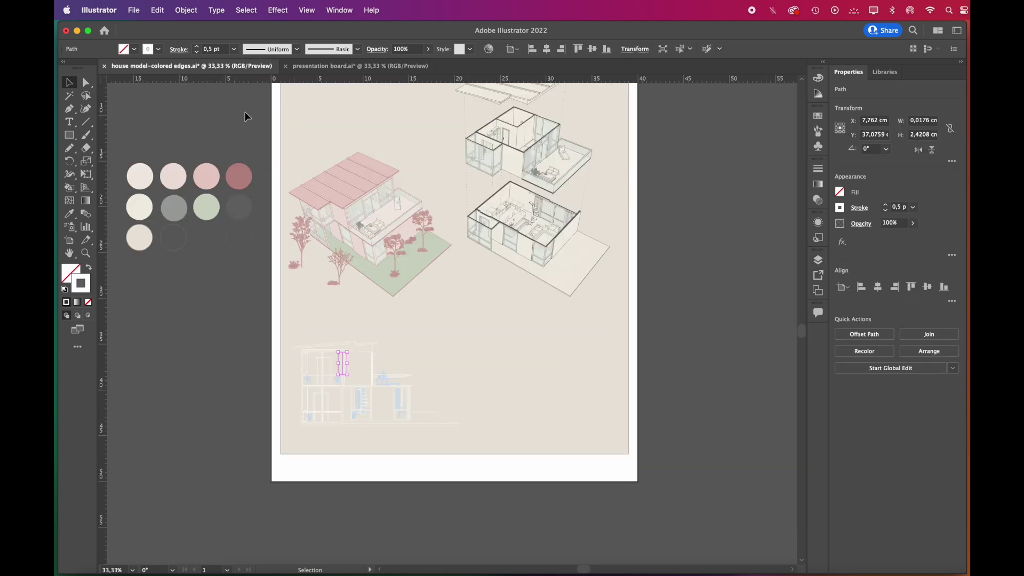
Step: Select all the elevation's white outlines by matching attributes and recolour them with the dark pink 0.5 pt stroke
click(246, 10)
mouse_move(288, 126)
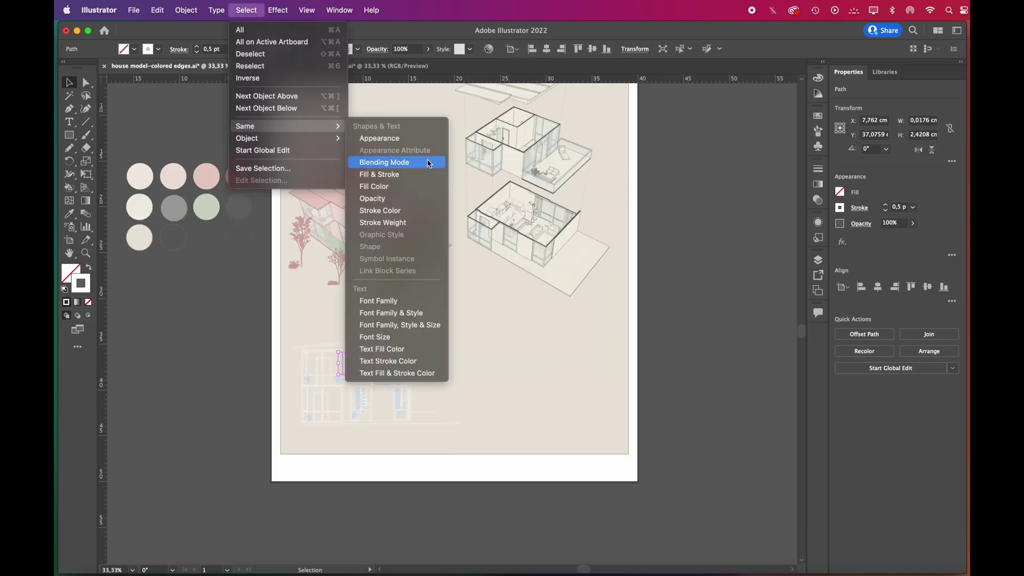
click(429, 163)
key(i)
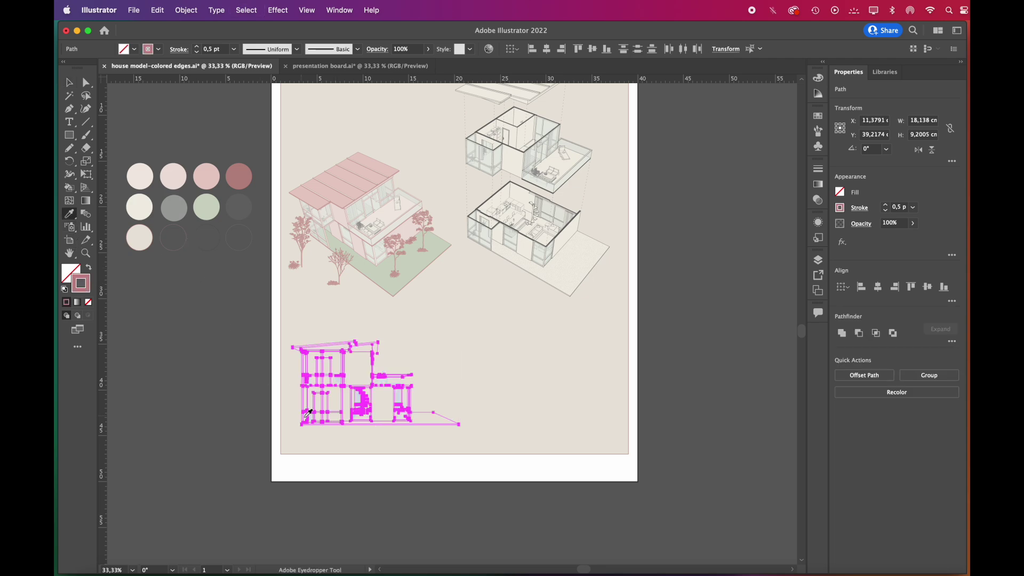
scroll(340, 433, up, 5)
key(v)
click(340, 433)
Step: Give all the elevation's light blue furniture, curtain and plant lines the grey 0.25 pt stroke
scroll(411, 314, up, 3)
key(a)
click(250, 255)
key(super+6)
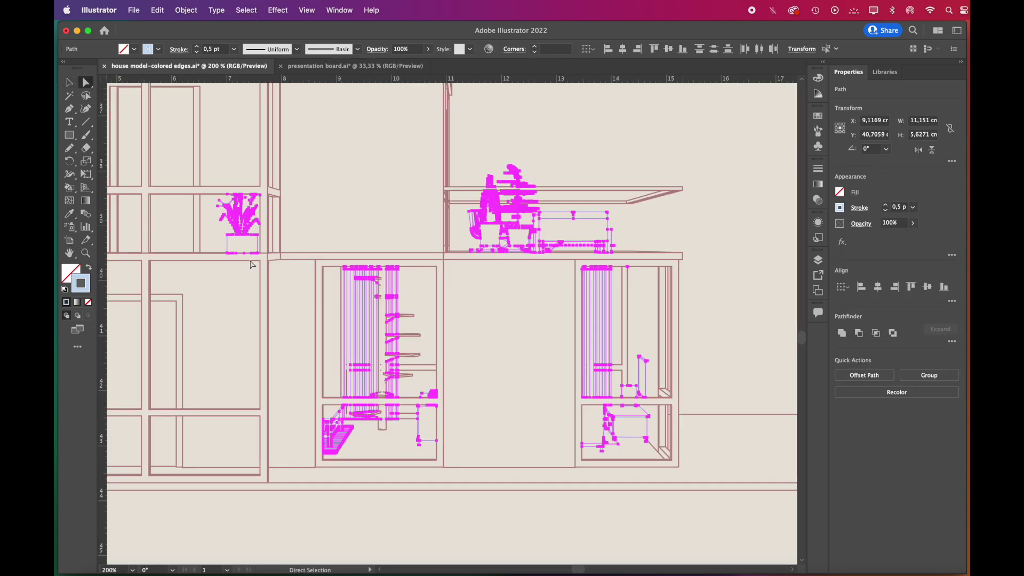
click(73, 212)
scroll(380, 257, down, 3)
key(a)
key(super+shift+a)
scroll(382, 261, down, 2)
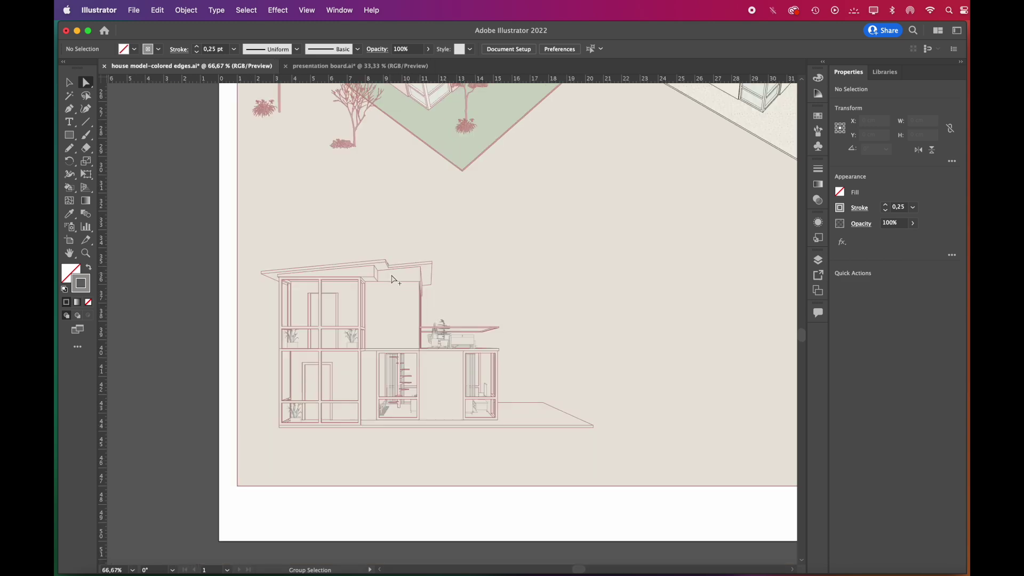
Step: Make the whole elevation a Live Paint group and fill its wall faces with the off-white colour
scroll(377, 333, up, 3)
key(v)
key(super+a)
click(192, 8)
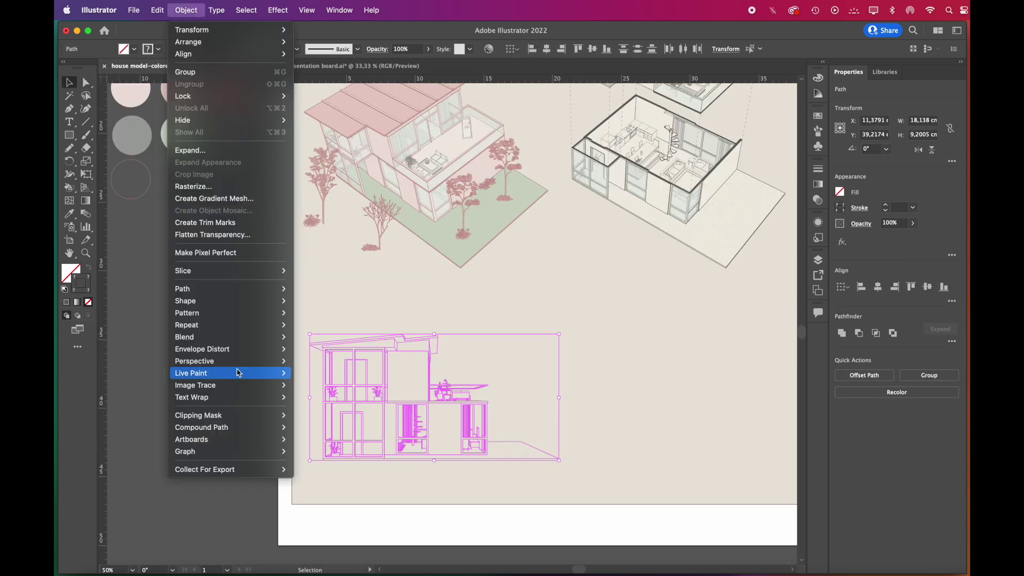
mouse_move(246, 375)
click(311, 374)
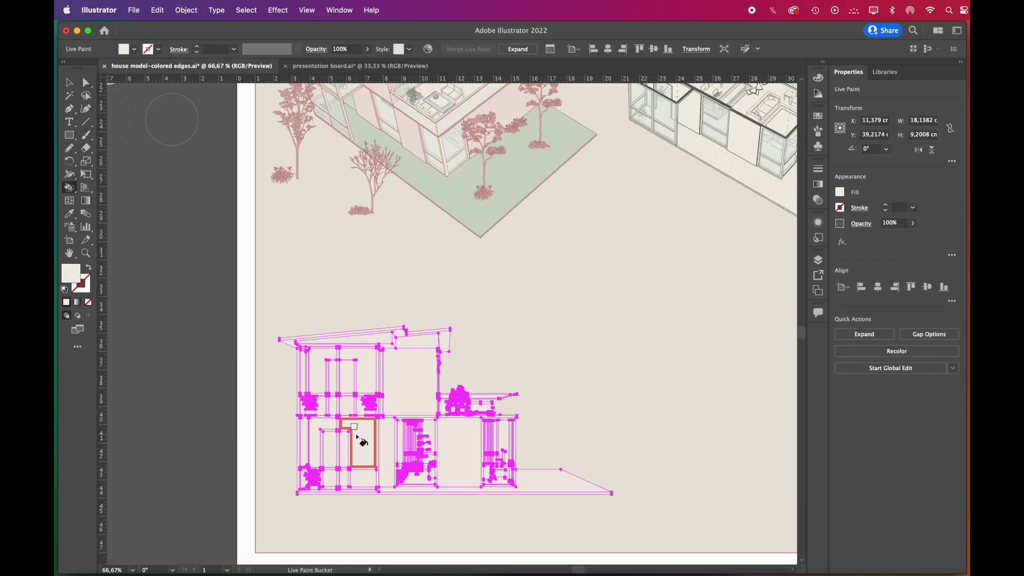
key(a)
click(396, 530)
scroll(397, 529, down, 3)
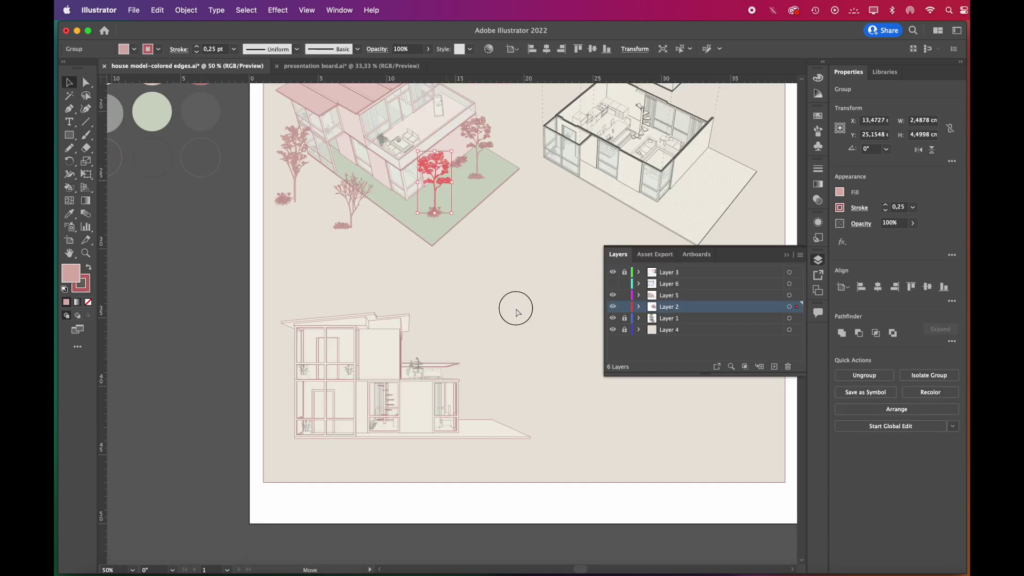
Step: Copy trees and shrubs from the assembled view to both sides of the elevation, and select a pane beside the ground-floor curtain
drag(434, 178, 489, 400)
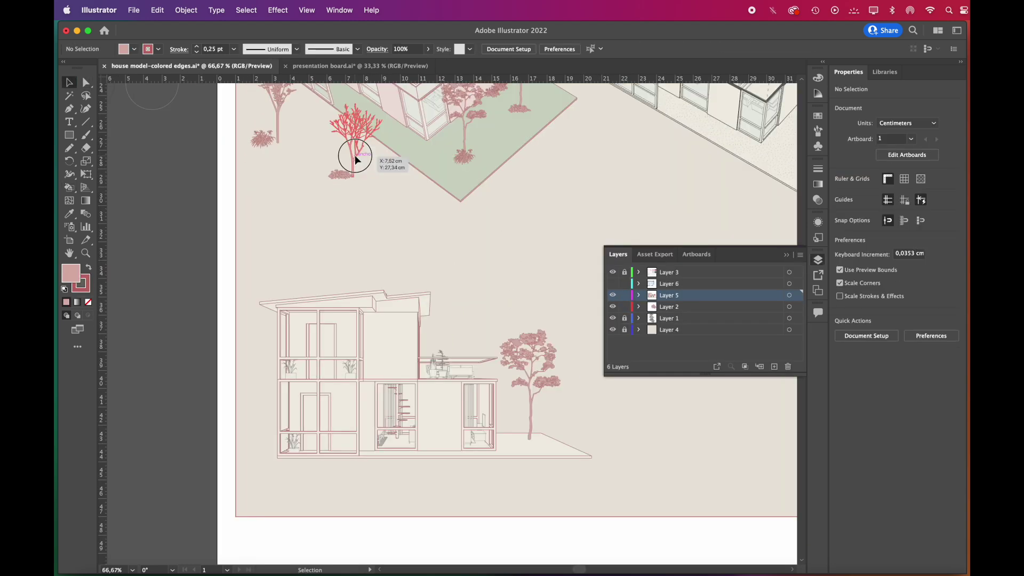
drag(356, 159, 441, 441)
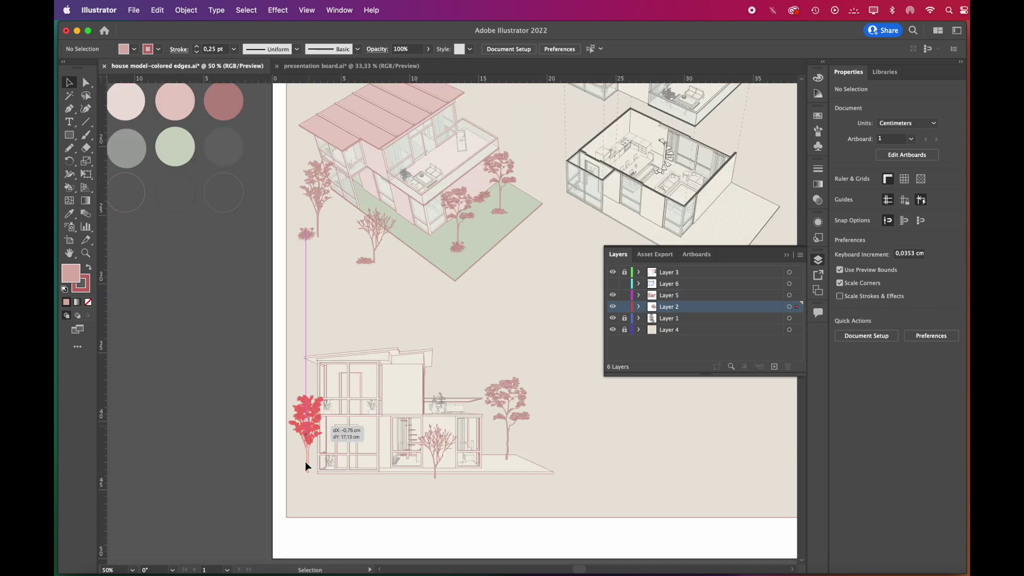
drag(305, 462, 305, 463)
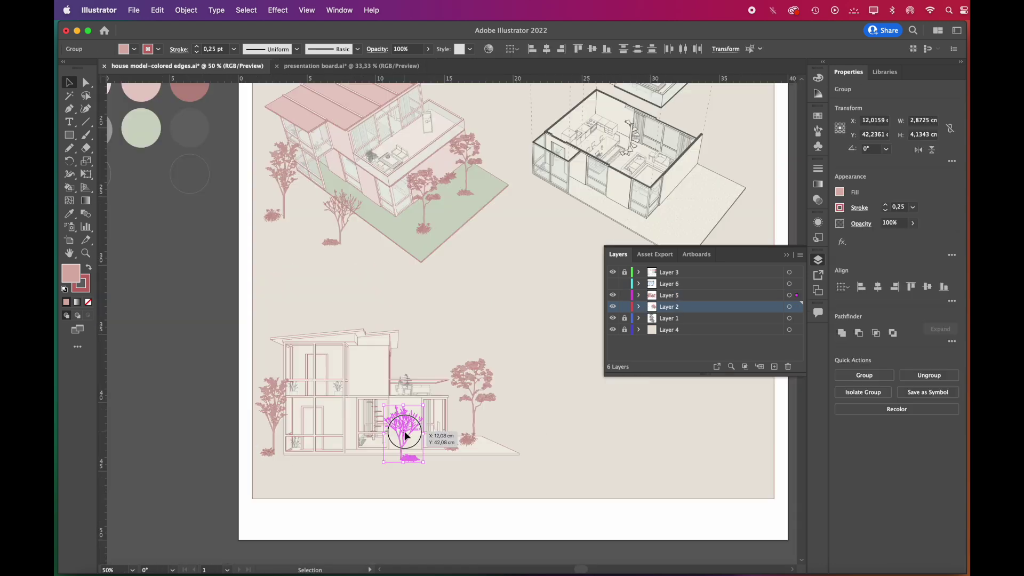
drag(400, 423, 516, 418)
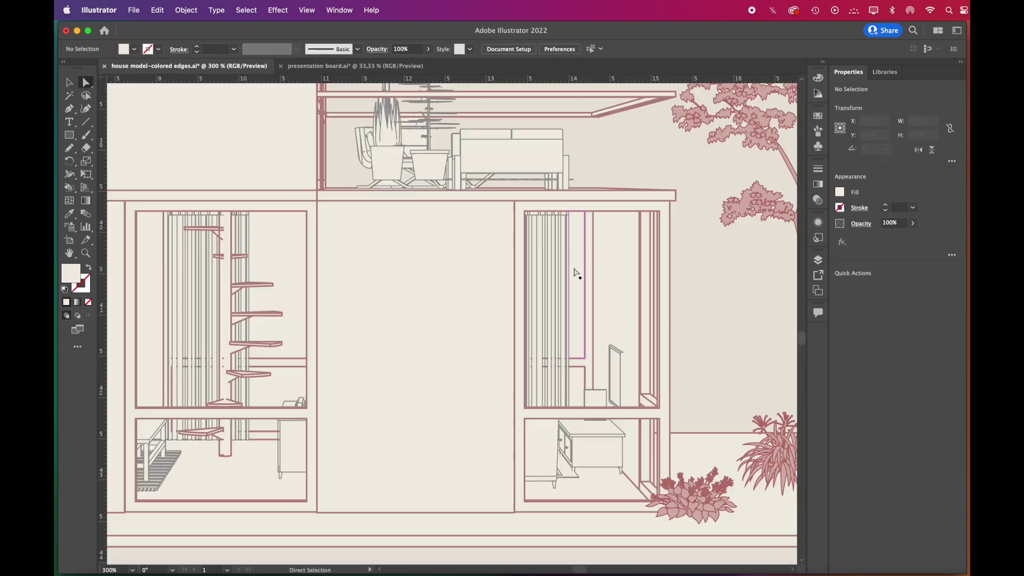
click(576, 274)
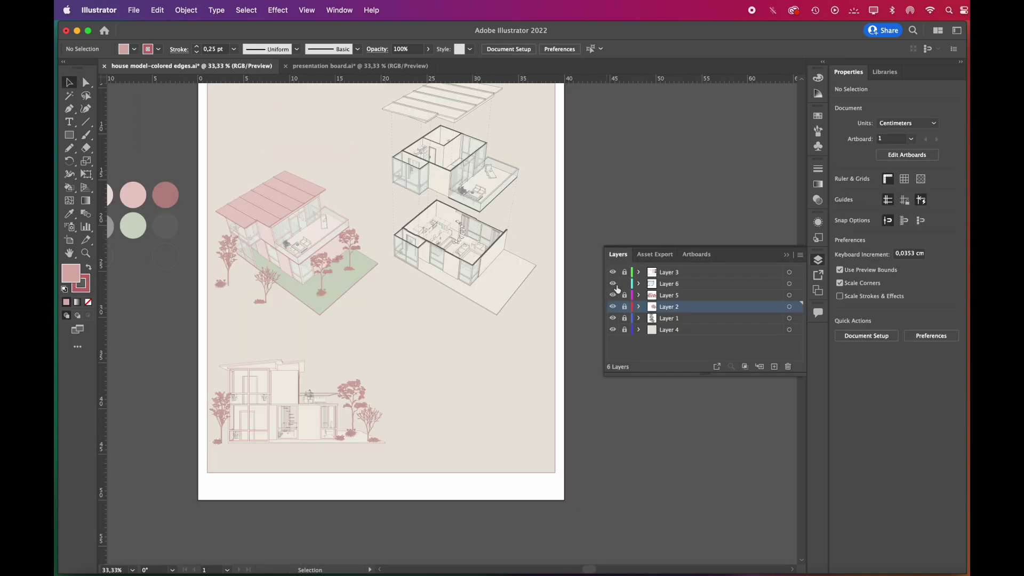
Step: Show the floor plan's Layer 6 again and restyle all its light blue furniture lines with the thin grey stroke
click(612, 283)
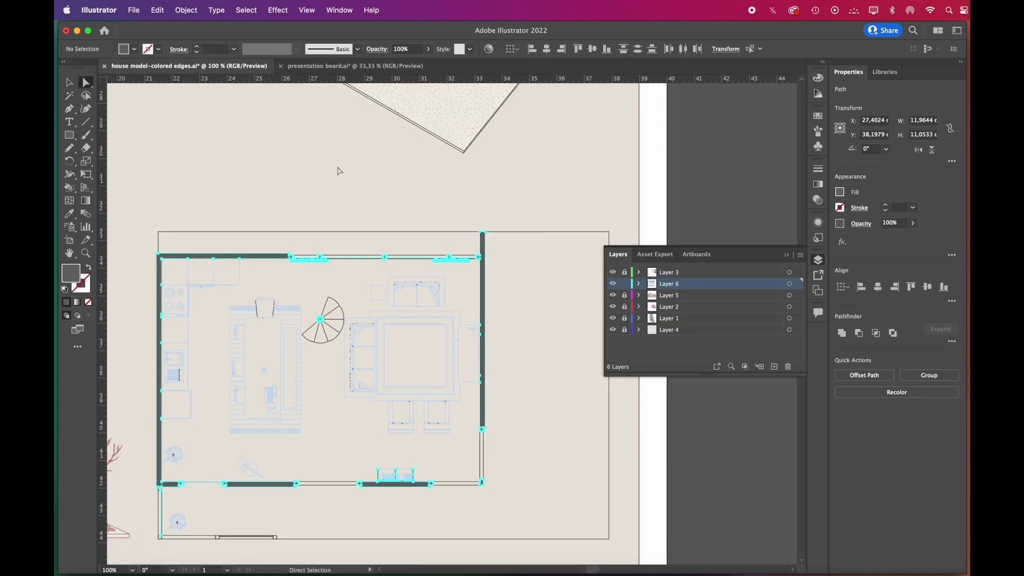
click(426, 190)
click(246, 10)
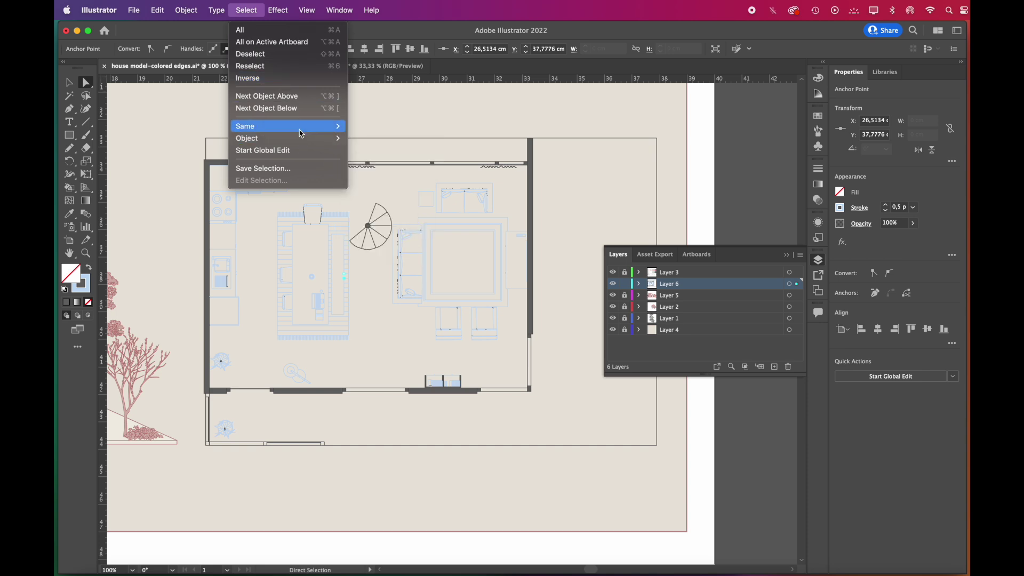
mouse_move(299, 128)
click(401, 175)
click(70, 214)
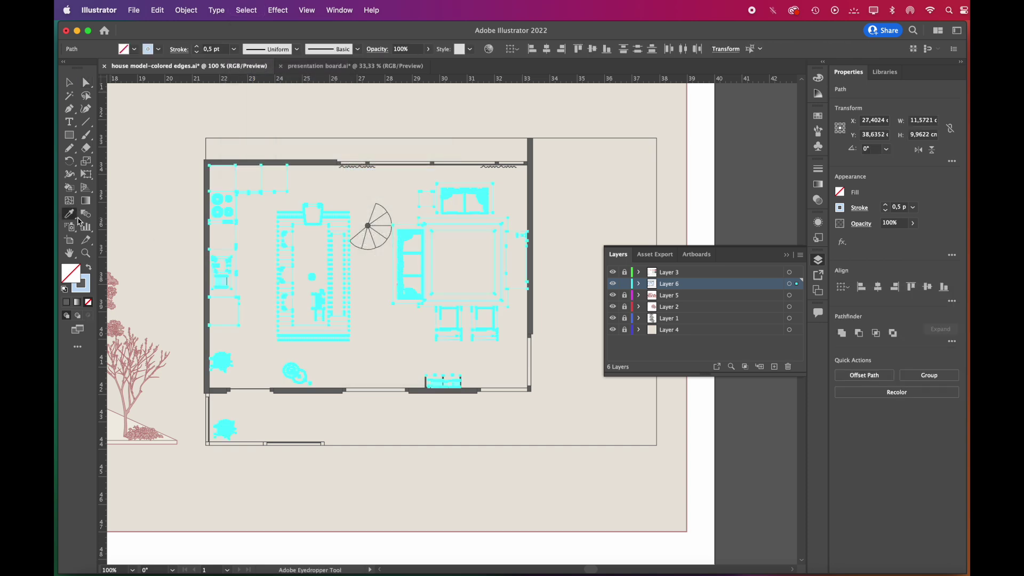
scroll(310, 270, up, 8)
scroll(424, 128, up, 6)
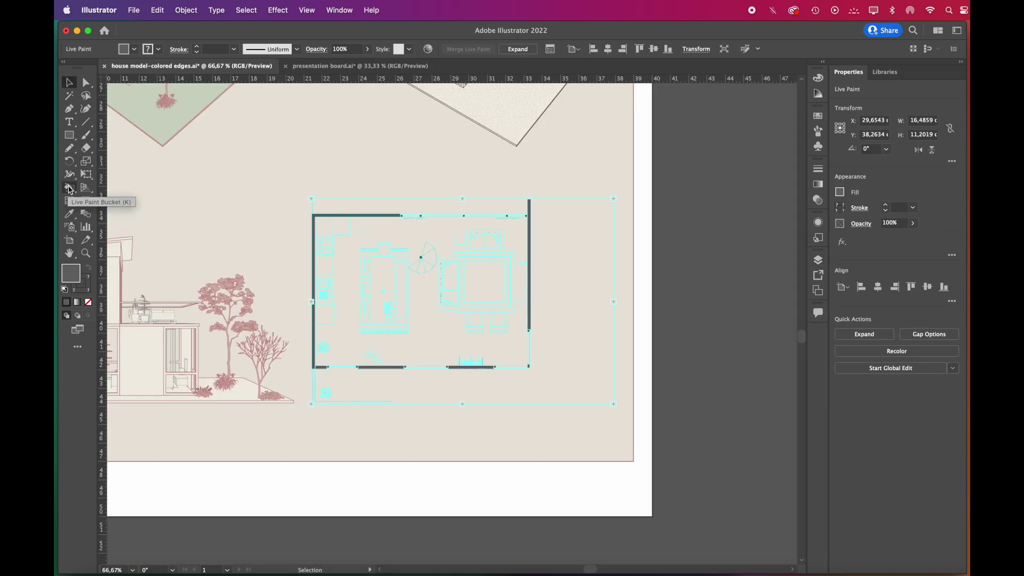
Step: Fill the floor plan's interior with the off-white colour using Live Paint, and match its outdoor area to the board's beige
click(69, 188)
scroll(507, 433, down, 1)
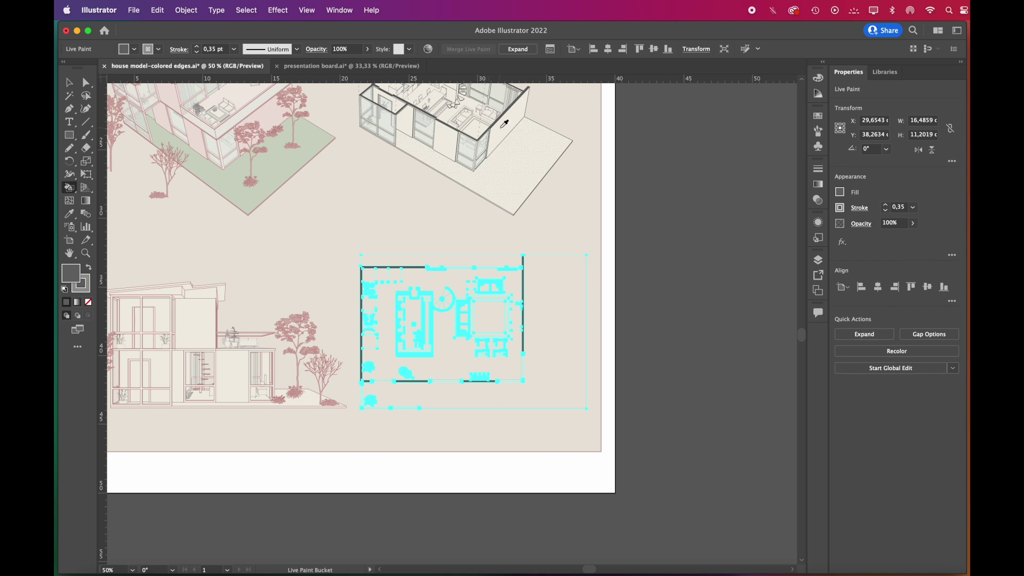
alt+click(456, 327)
scroll(449, 364, up, 1)
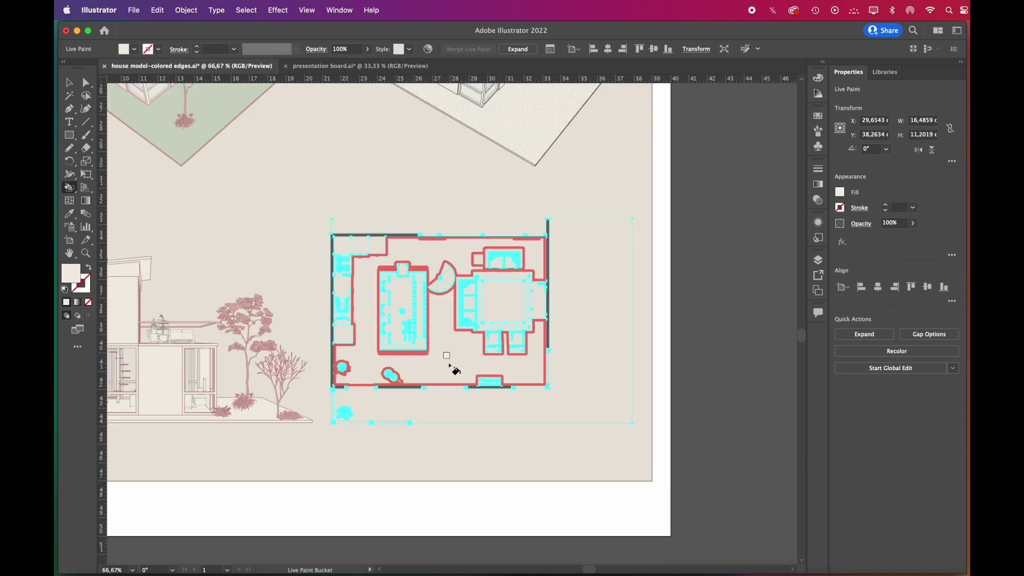
click(449, 366)
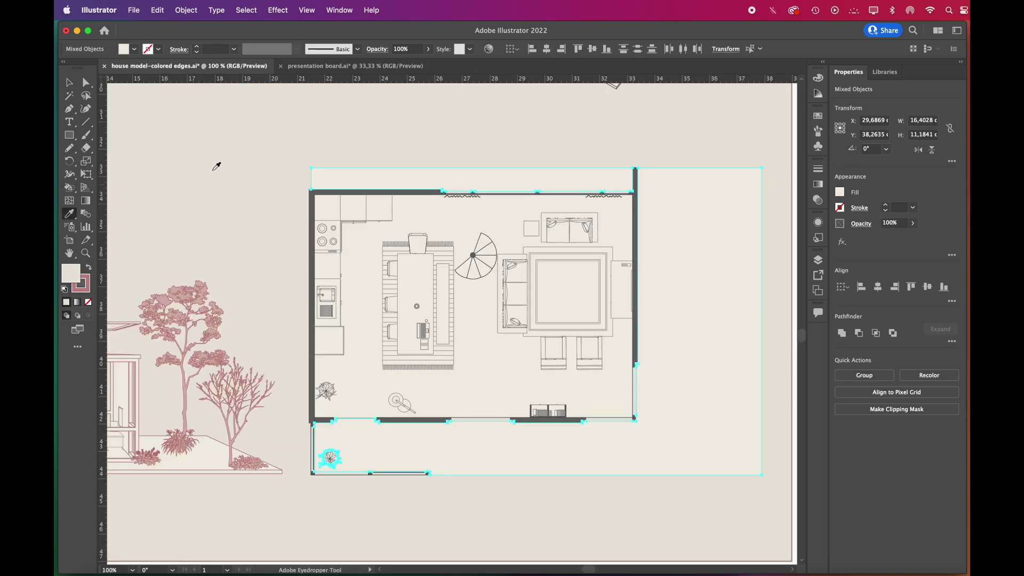
click(126, 120)
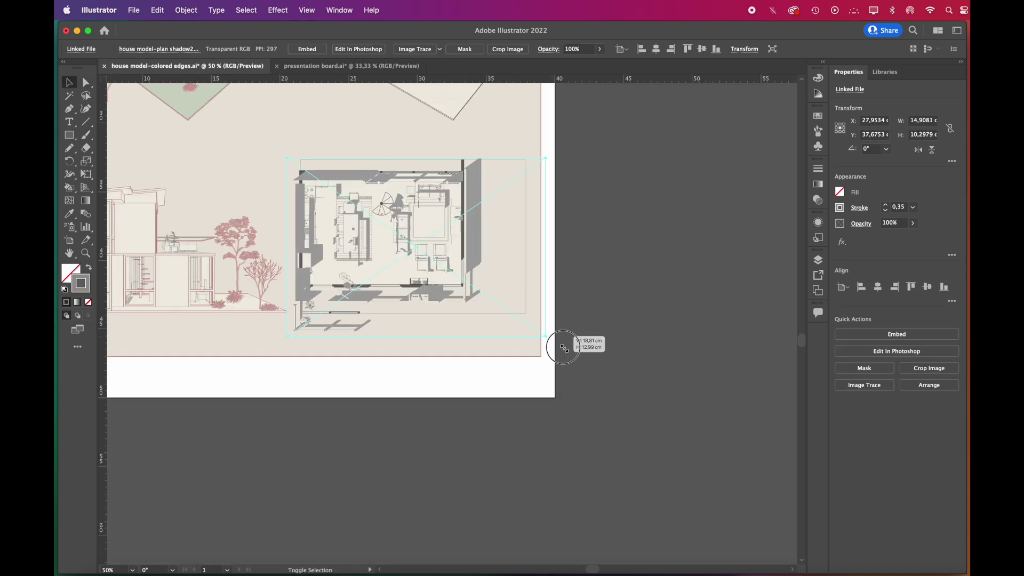
Step: Scale the linked plan shadow image to about 17.8 by 12.3 cm and align it over the floor plan
drag(555, 343, 494, 315)
scroll(534, 382, down, 2)
scroll(534, 381, left, 2)
scroll(533, 381, up, 1)
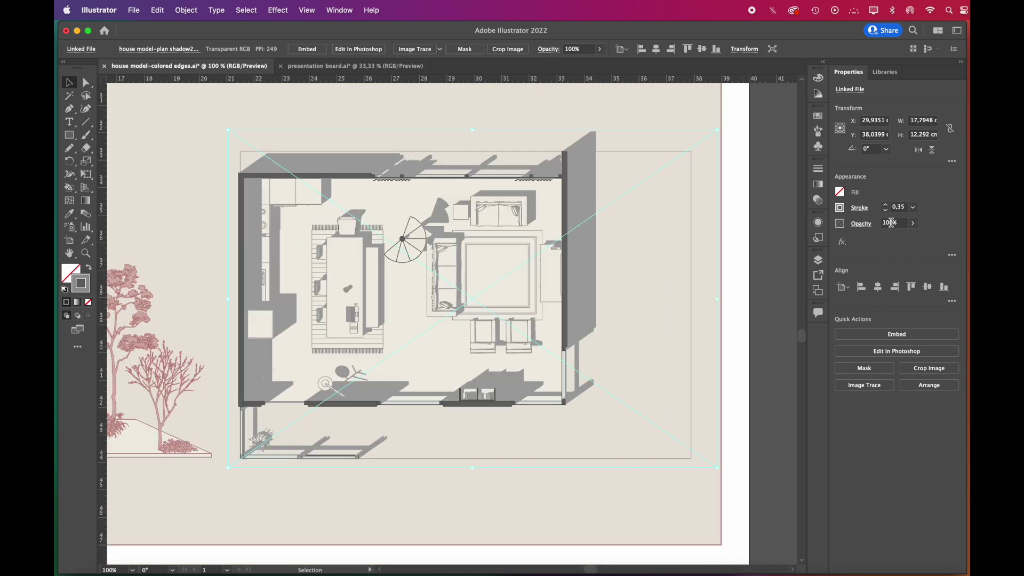
Step: Lower the plan shadow image's opacity to 30%
click(863, 224)
text(30)
key(Return)
key(super+minus)
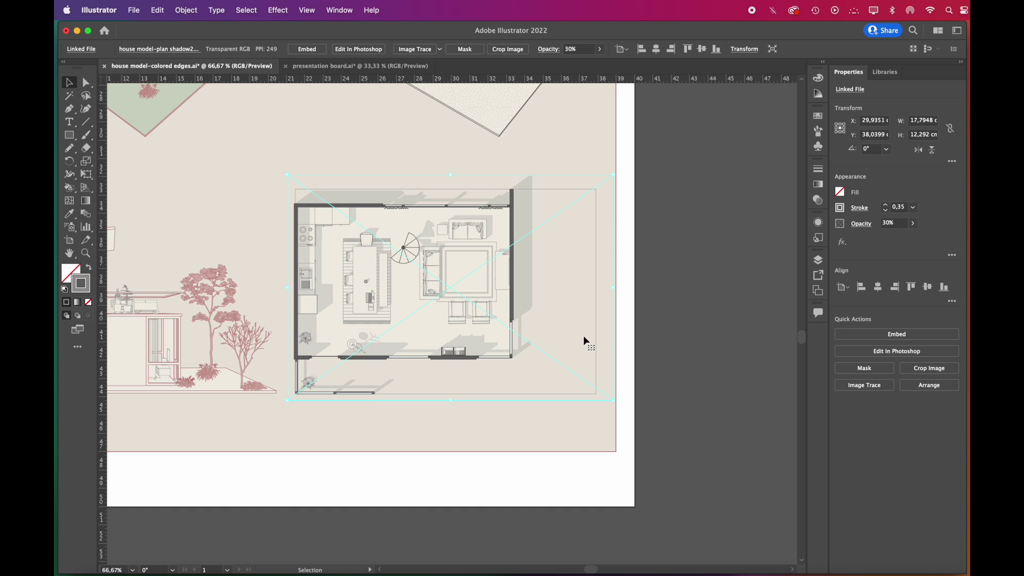
click(660, 334)
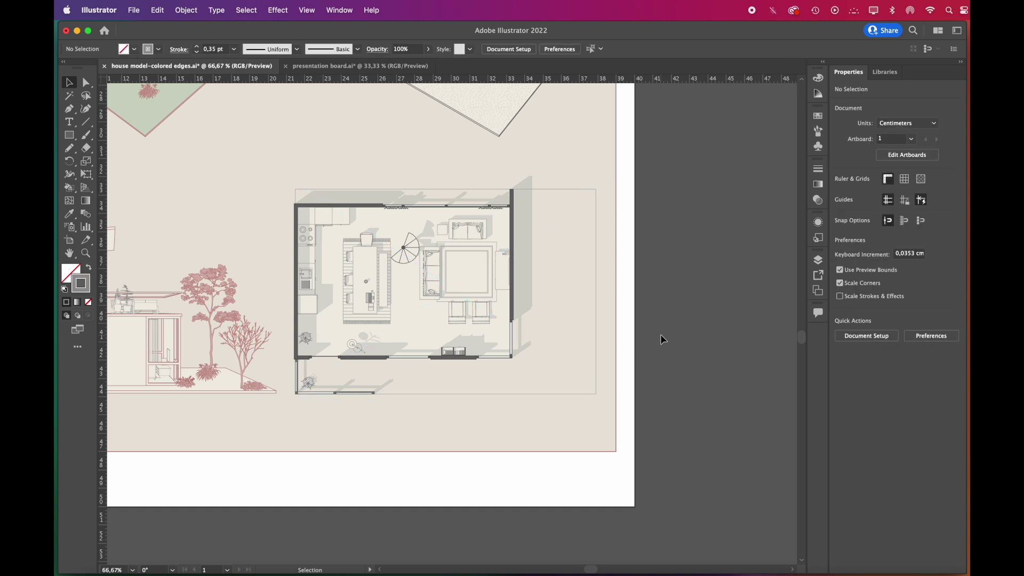
Step: Switch to the bathroom close up file and delete the outer walls, terrace, staircase and wardrobe area surrounding the bathroom
key(super+minus)
key(super+minus)
scroll(730, 409, up, 5)
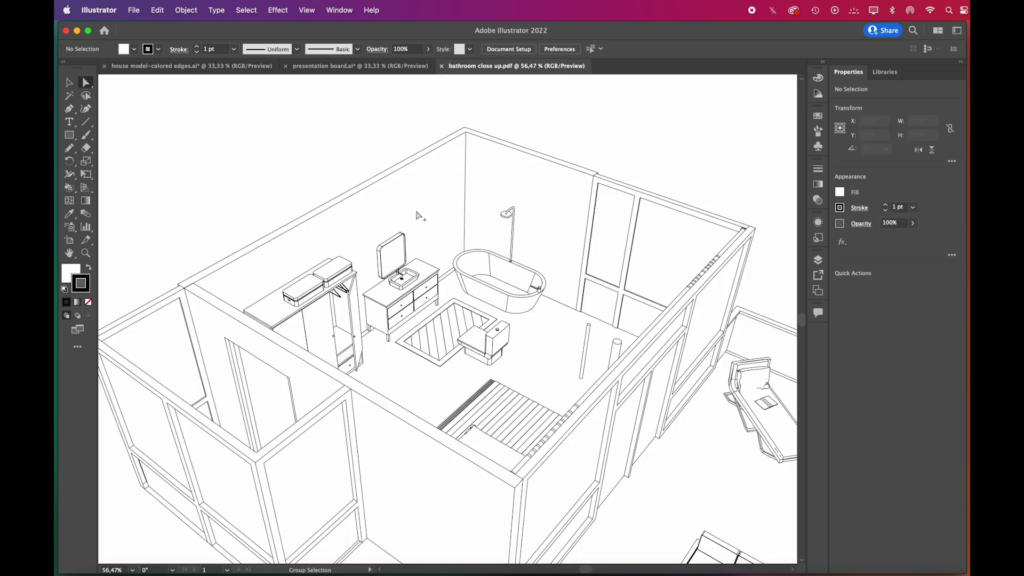
key(super+minus)
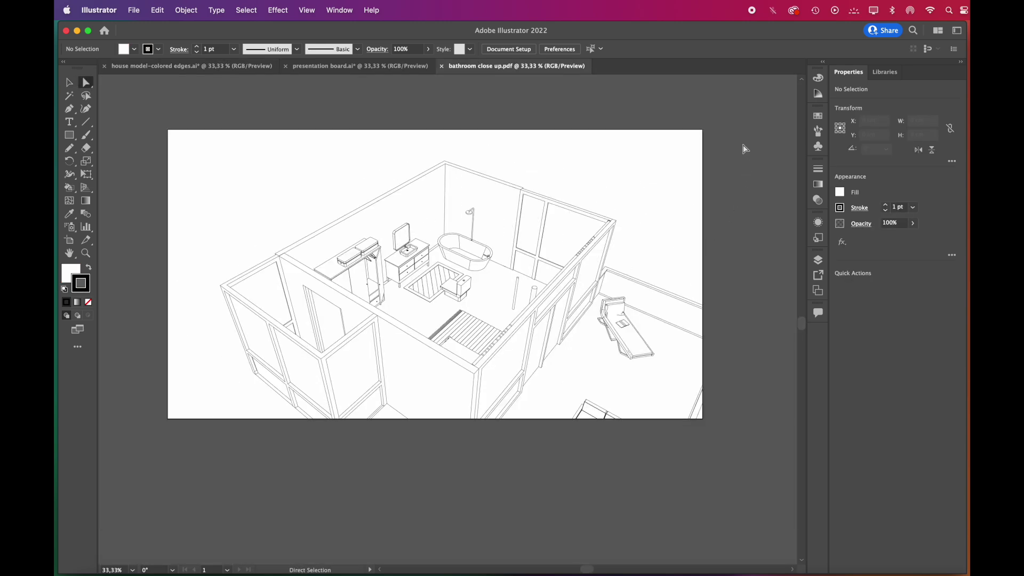
drag(745, 149, 534, 469)
key(Delete)
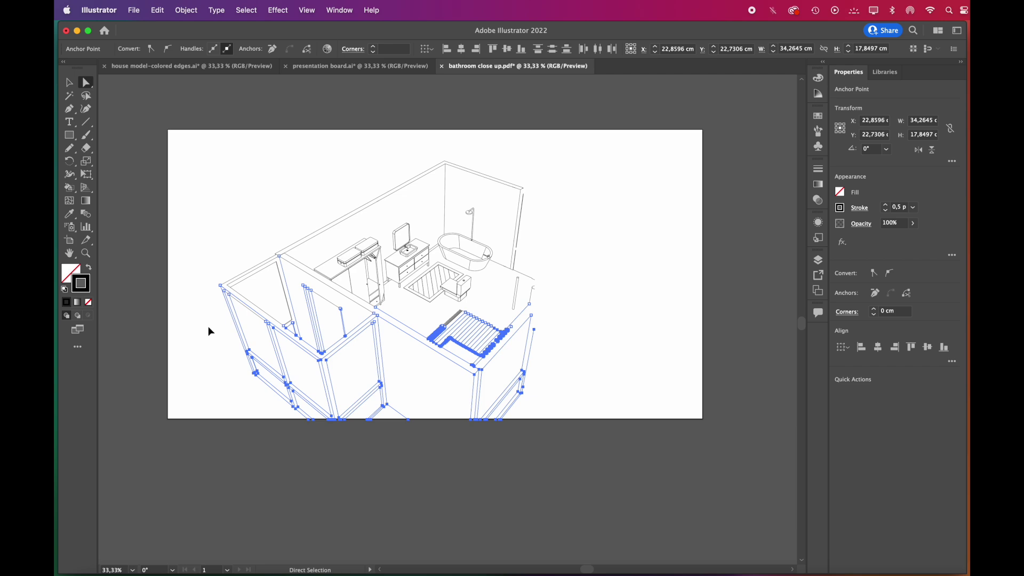
key(Delete)
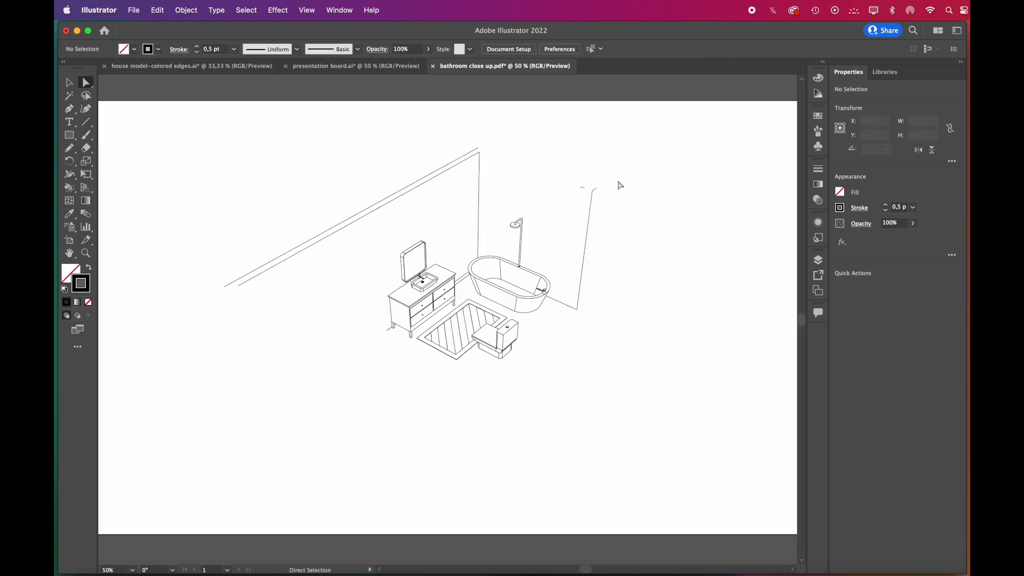
Step: Delete the leftover wall and window lines around the bathroom, keeping the fixtures, rug and main wall edges
drag(618, 181, 577, 259)
key(Delete)
drag(392, 155, 369, 222)
key(Delete)
key(Delete)
scroll(530, 280, up, 3)
click(555, 288)
key(Delete)
key(Delete)
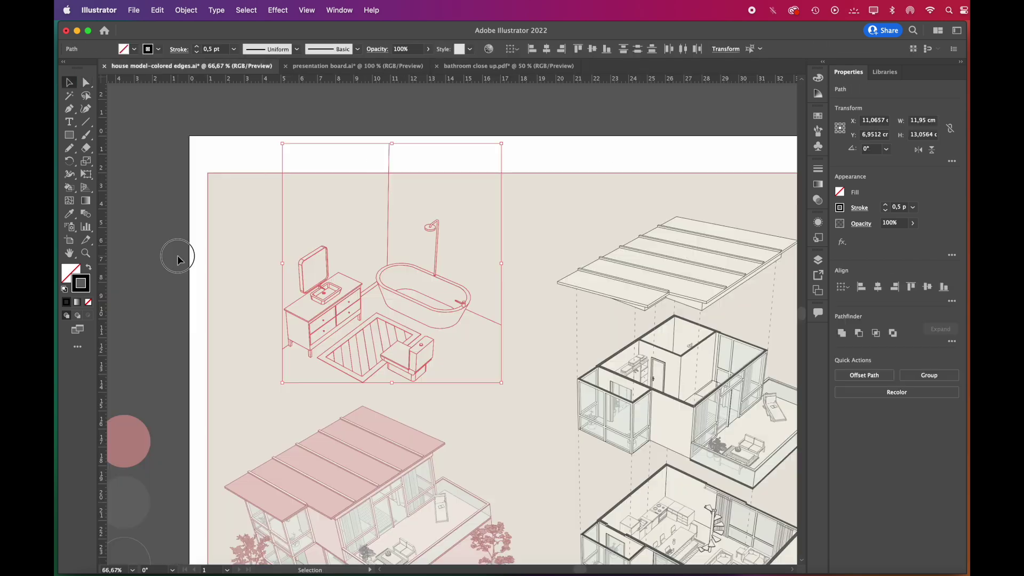
Step: Draw an unfilled circle about 11.4 cm in diameter with a 0.5 pt grey stroke around the pasted bathroom drawing
drag(69, 135, 114, 160)
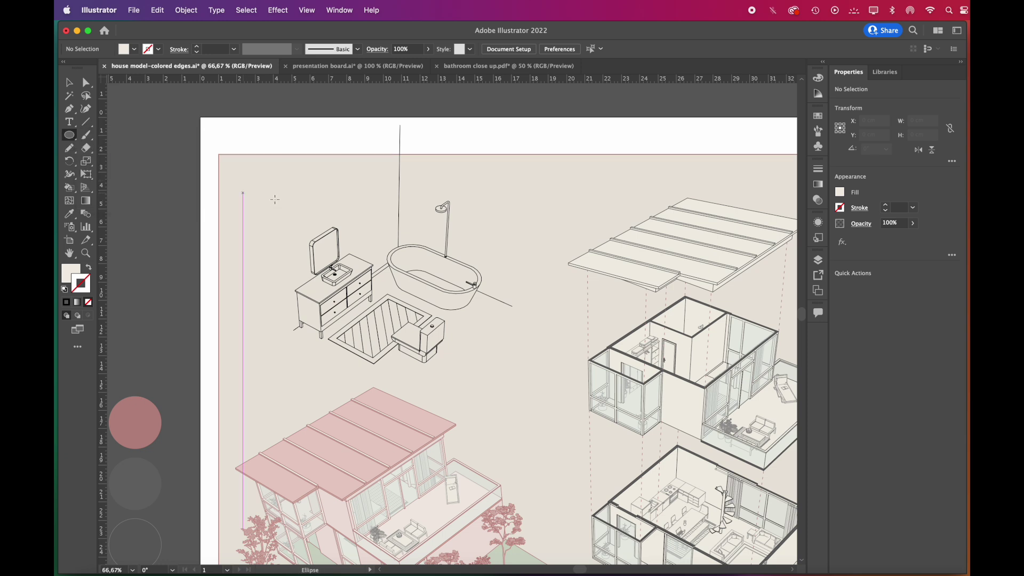
mouse_move(270, 169)
mouse_down()
mouse_move(500, 374)
mouse_move(486, 362)
mouse_up()
click(89, 267)
click(69, 213)
shift+click(620, 280)
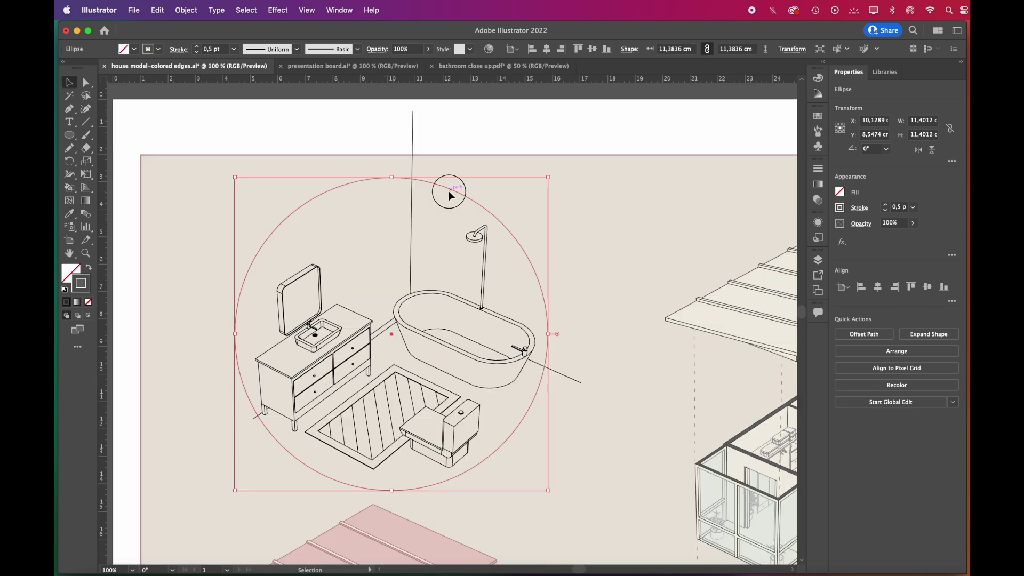
drag(449, 192, 446, 199)
Step: Trim the wall corner and floor lines extending beyond the bathroom circle using the Shape Builder
shift+click(413, 201)
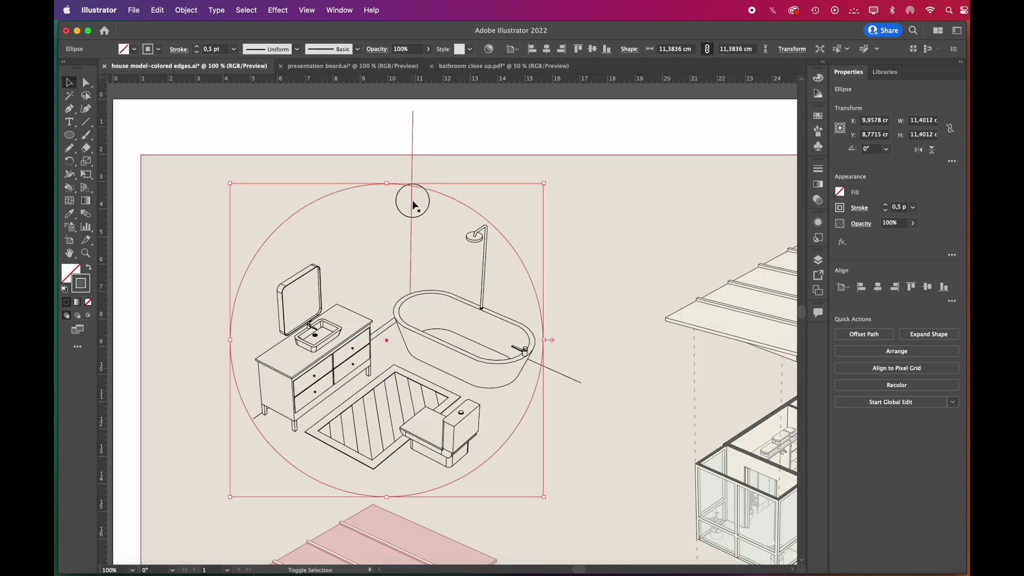
shift+click(539, 366)
click(71, 190)
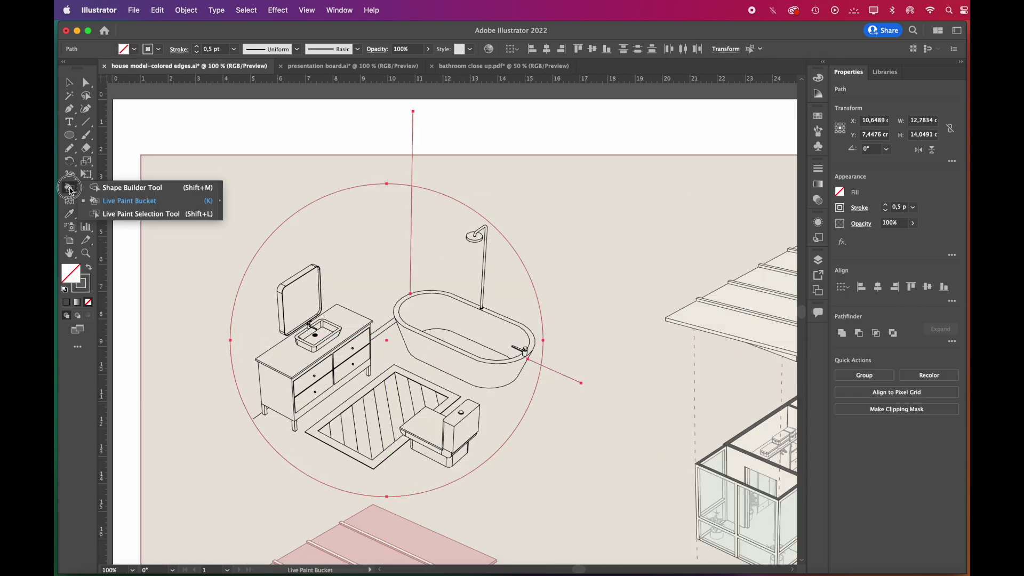
click(138, 187)
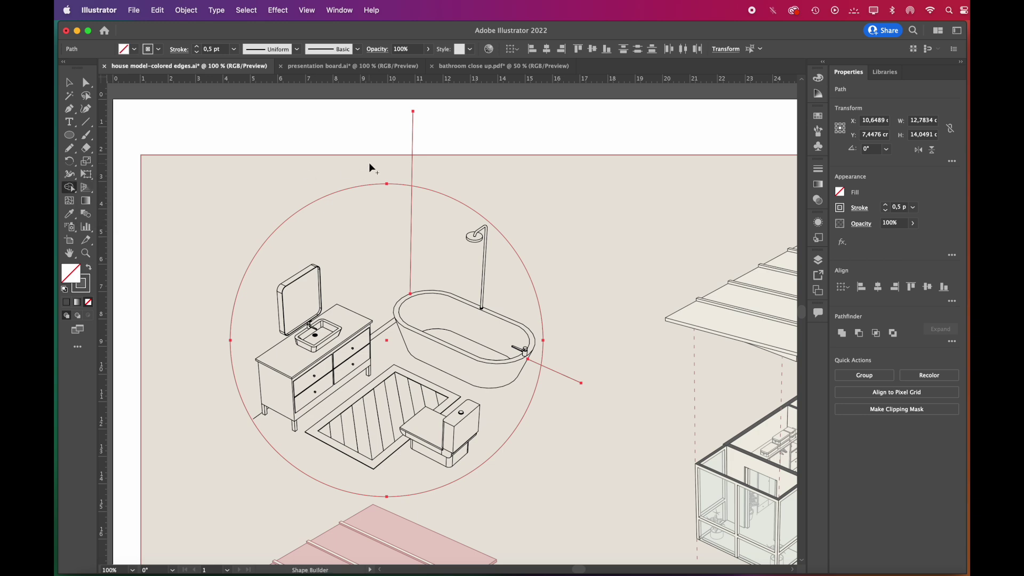
alt+click(412, 172)
alt+click(569, 377)
key(v)
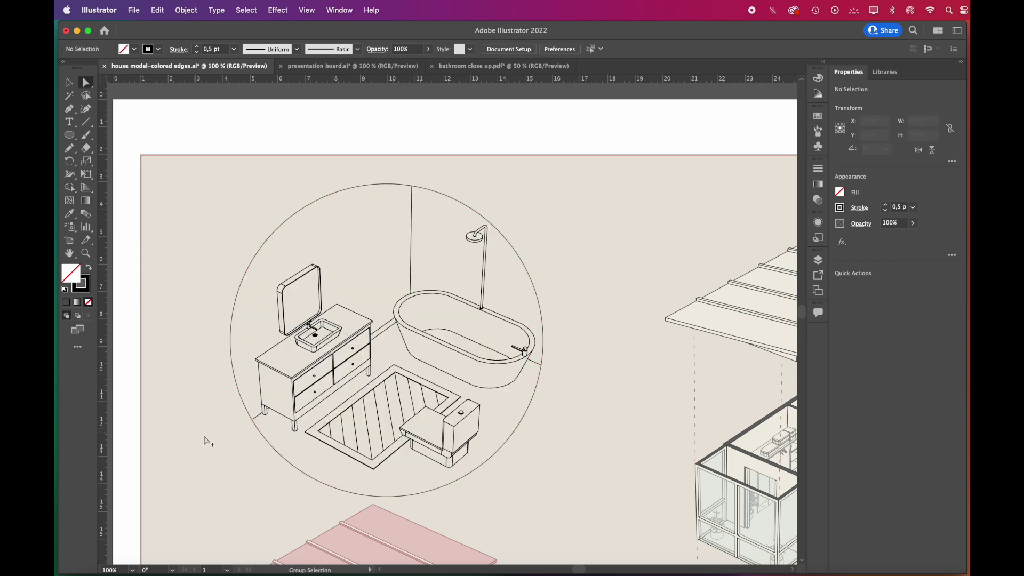
Step: Convert the circled bathroom drawing to a Live Paint group and fill its interior with the off-white colour
key(super+minus)
click(186, 10)
mouse_move(235, 373)
click(331, 372)
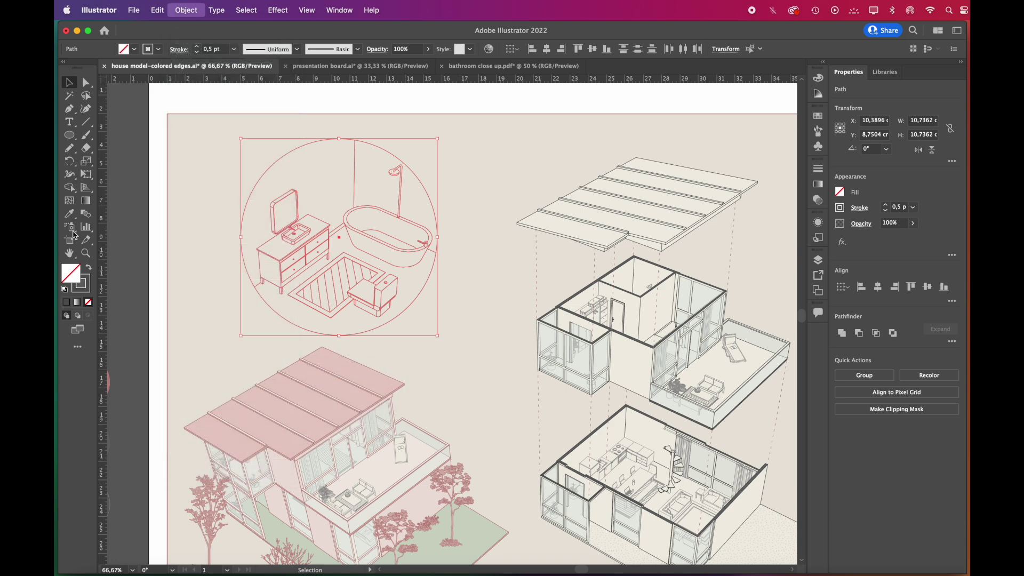
key(k)
click(380, 222)
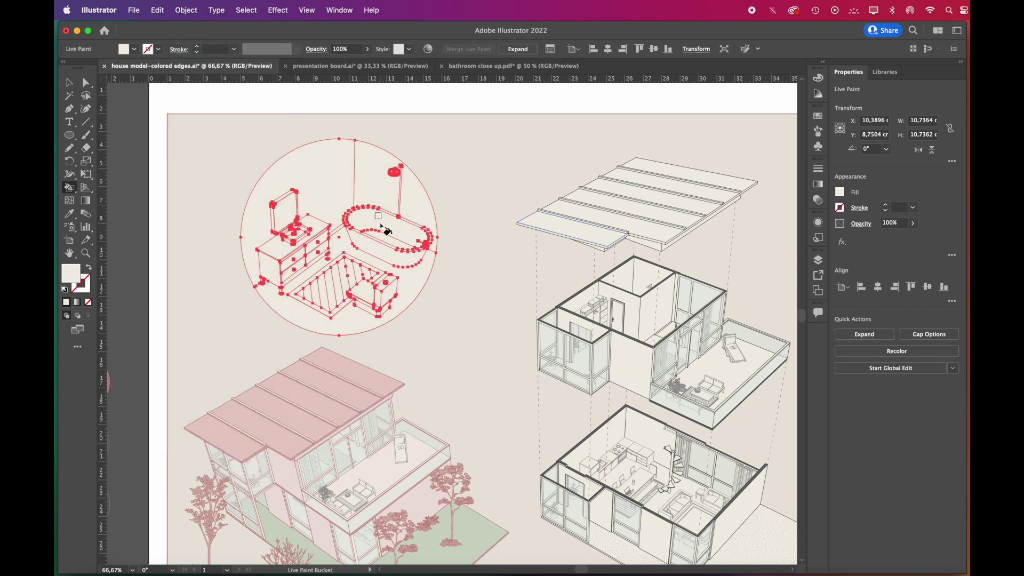
key(v)
click(206, 91)
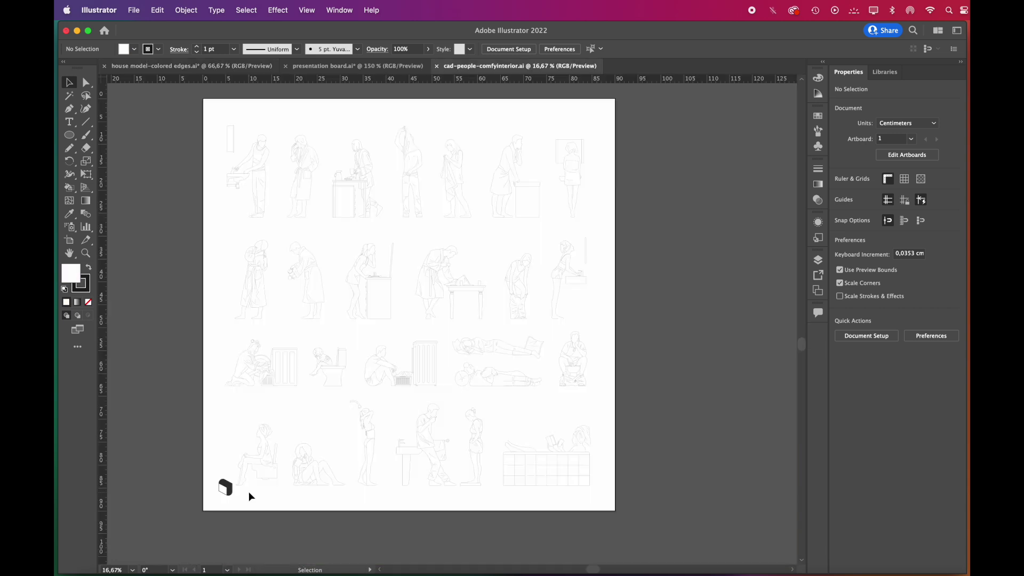
Step: In the cad-people-comfyinterior file, pick the two standing figures in bathrobes, one drinking and one arranging their hair
scroll(249, 491, up, 5)
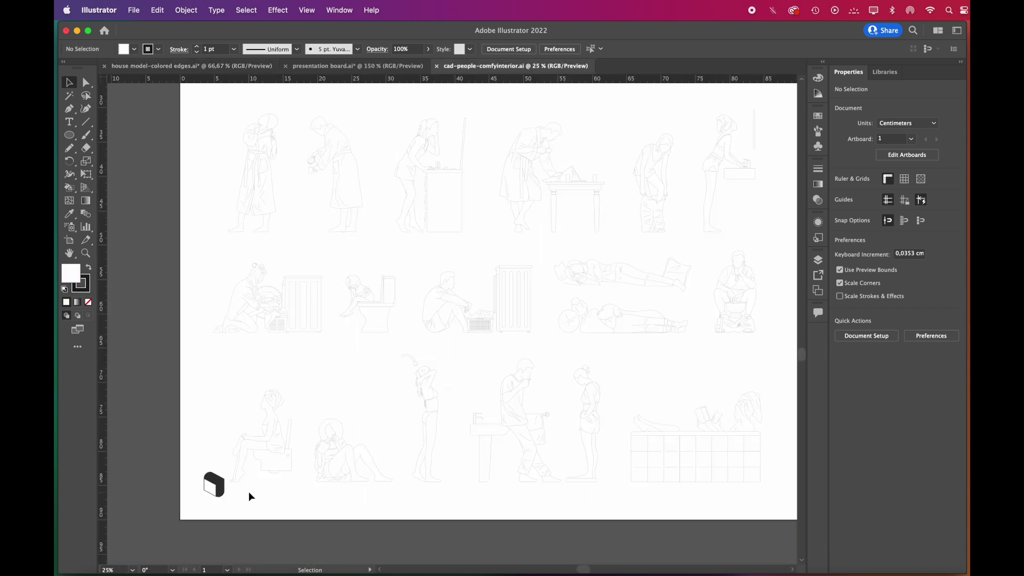
scroll(262, 496, down, 2)
scroll(456, 318, up, 1)
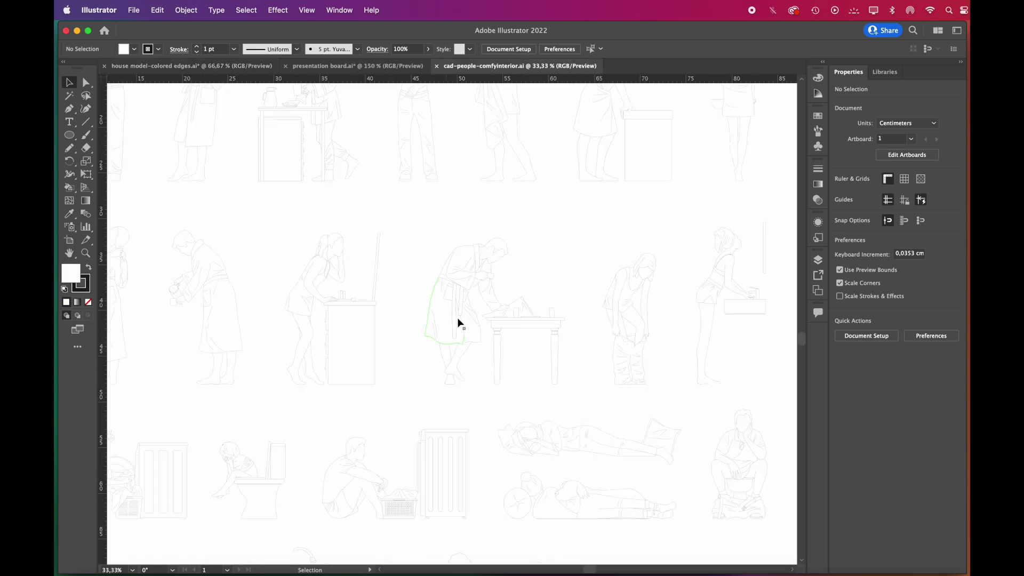
scroll(556, 378, up, 4)
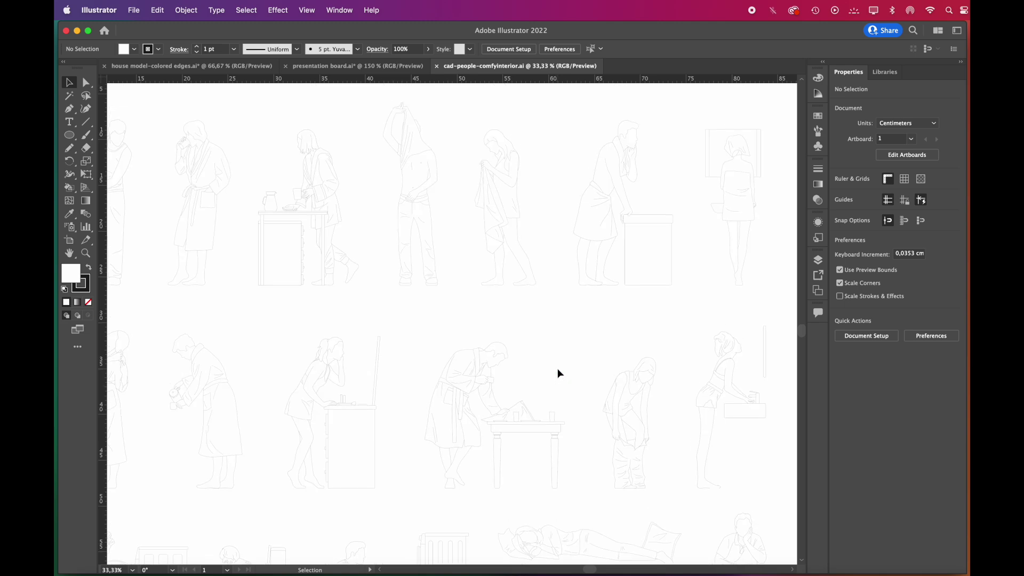
click(257, 374)
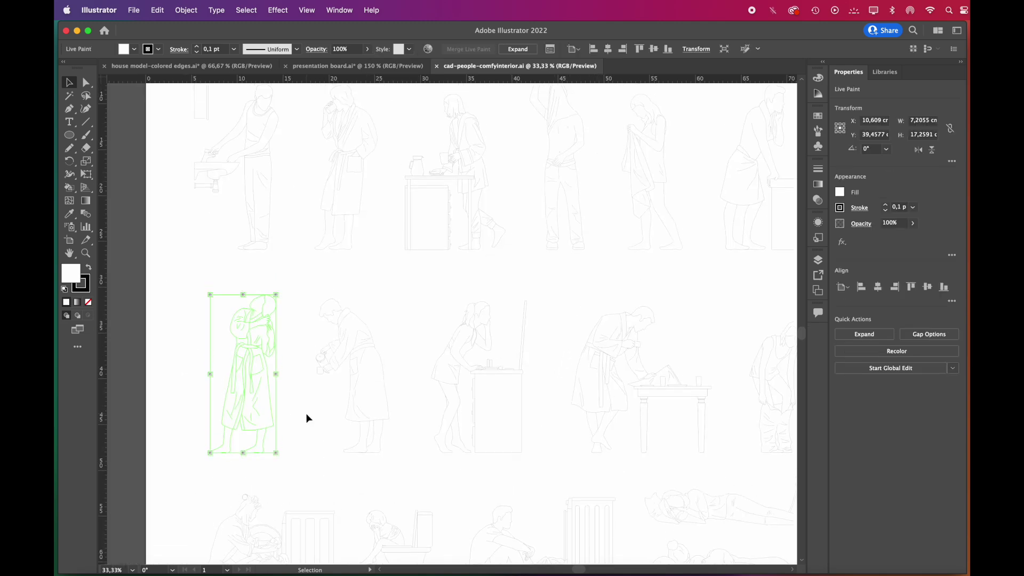
scroll(306, 417, up, 3)
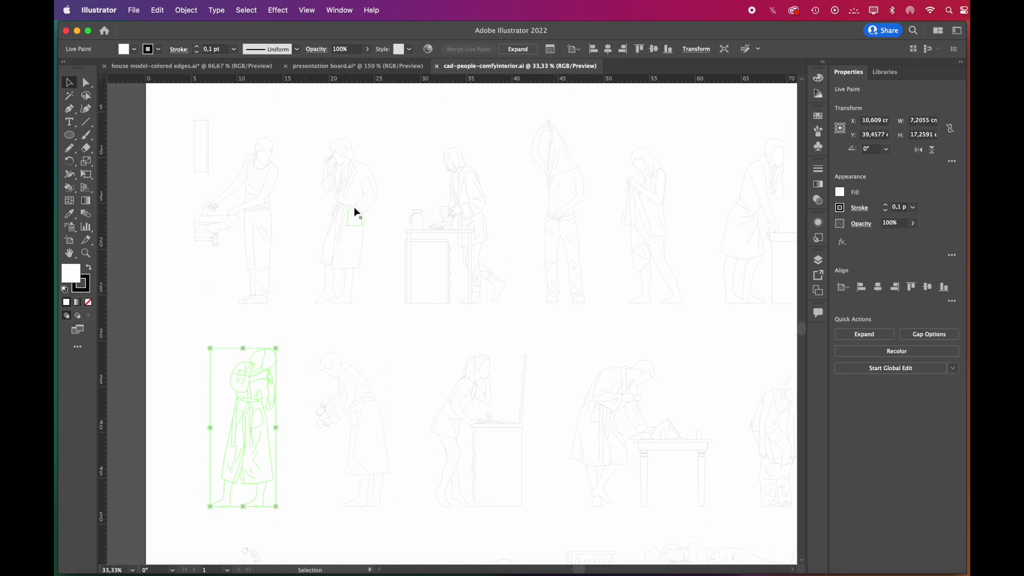
shift+click(356, 219)
Step: Place the two robed figures between the sink and bathtub, enlarging and staggering them to span about 4.1 by 5.8 cm
drag(440, 229, 471, 259)
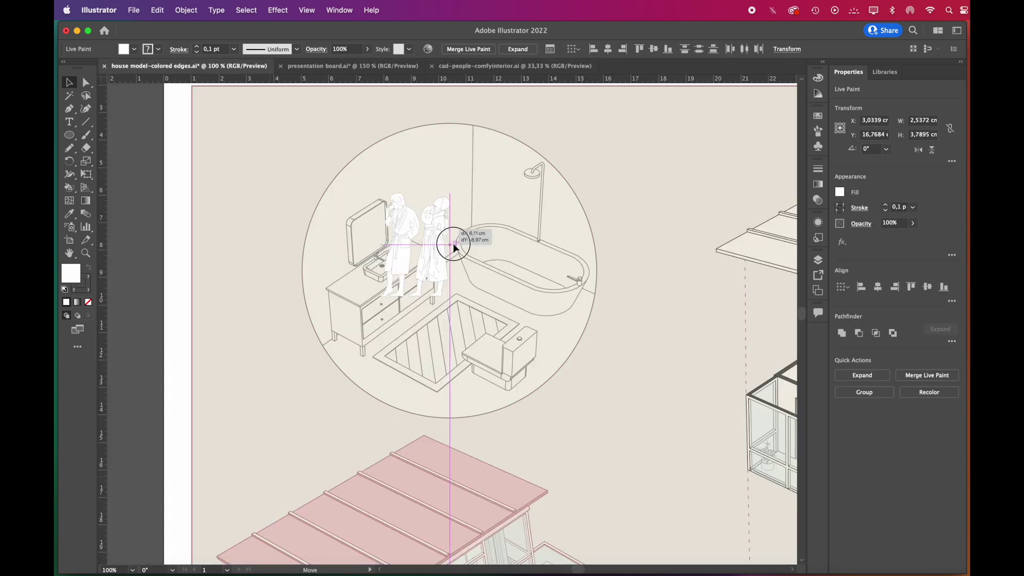
drag(478, 220, 549, 158)
drag(439, 255, 437, 276)
Step: Set the two figures' stroke to colour 424242 with a 0.35 pt weight
click(89, 290)
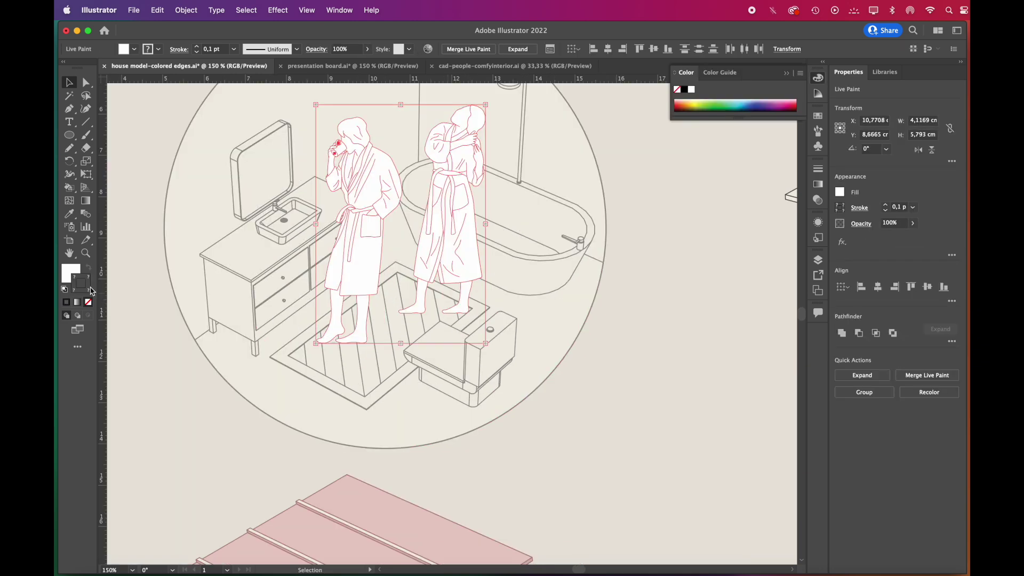
double_click(90, 288)
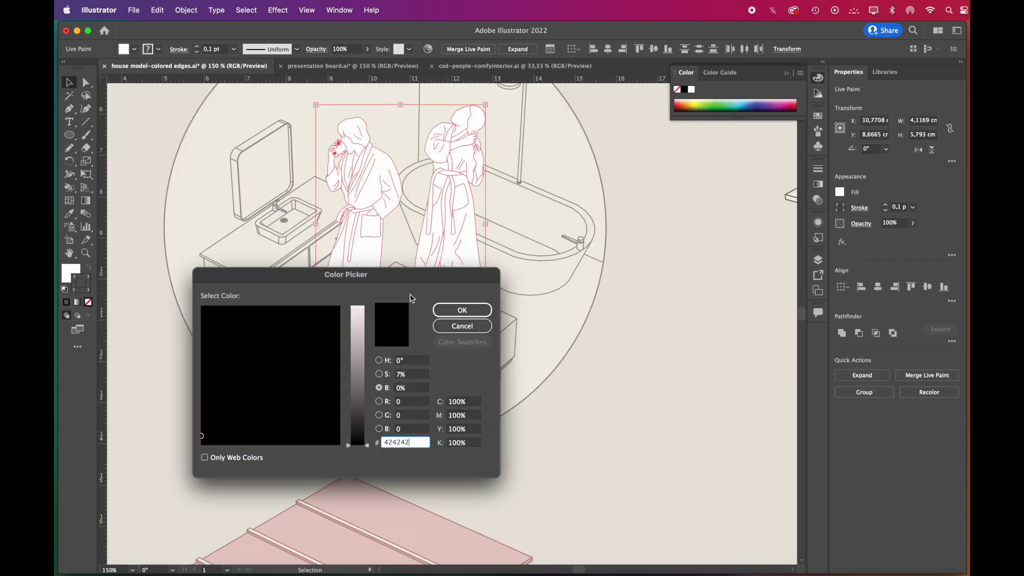
click(462, 310)
click(913, 209)
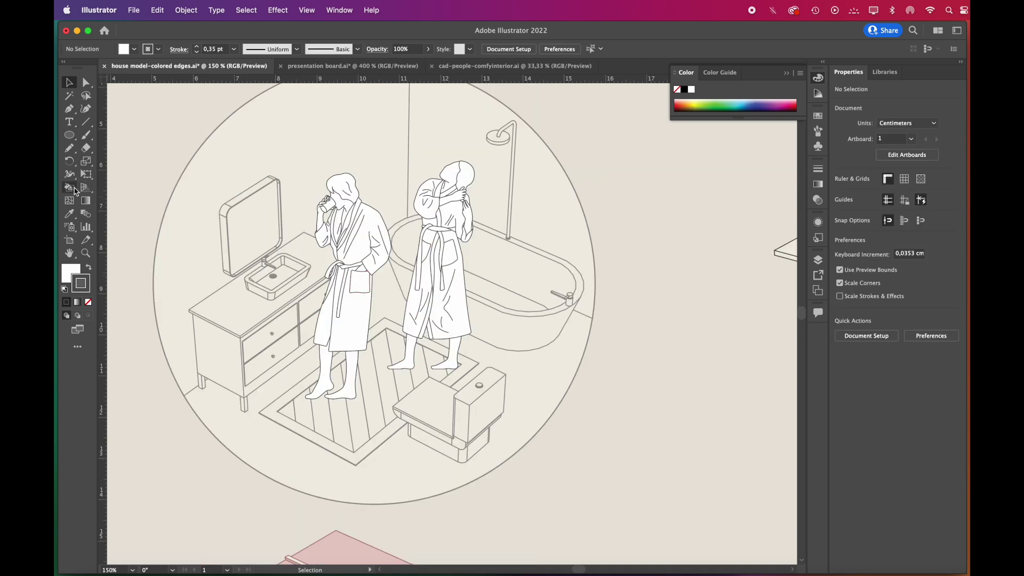
Step: Fill the two figures with the off-white colour and their hair with dark grey using Live Paint
click(73, 189)
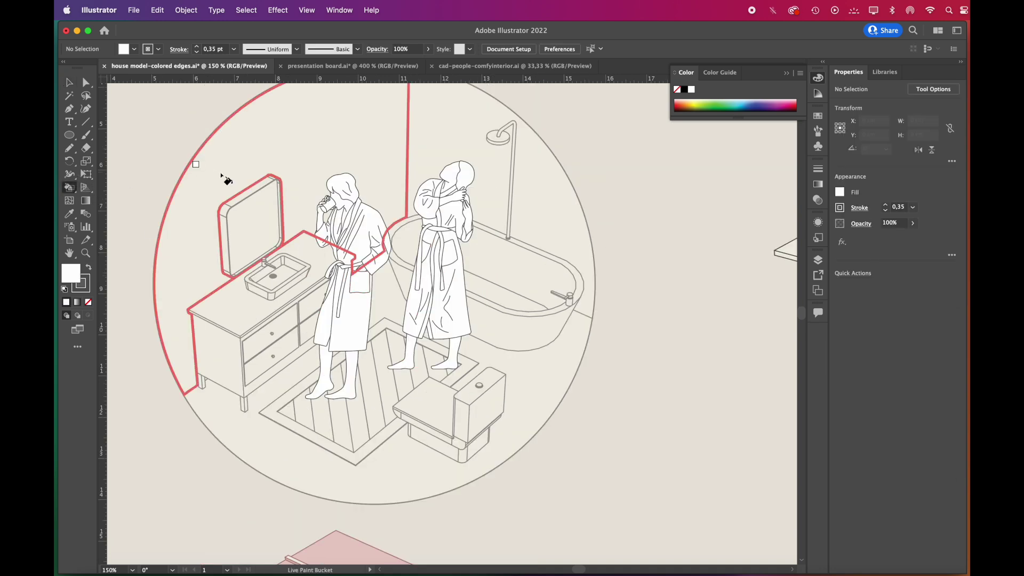
triple_click(356, 254)
triple_click(453, 303)
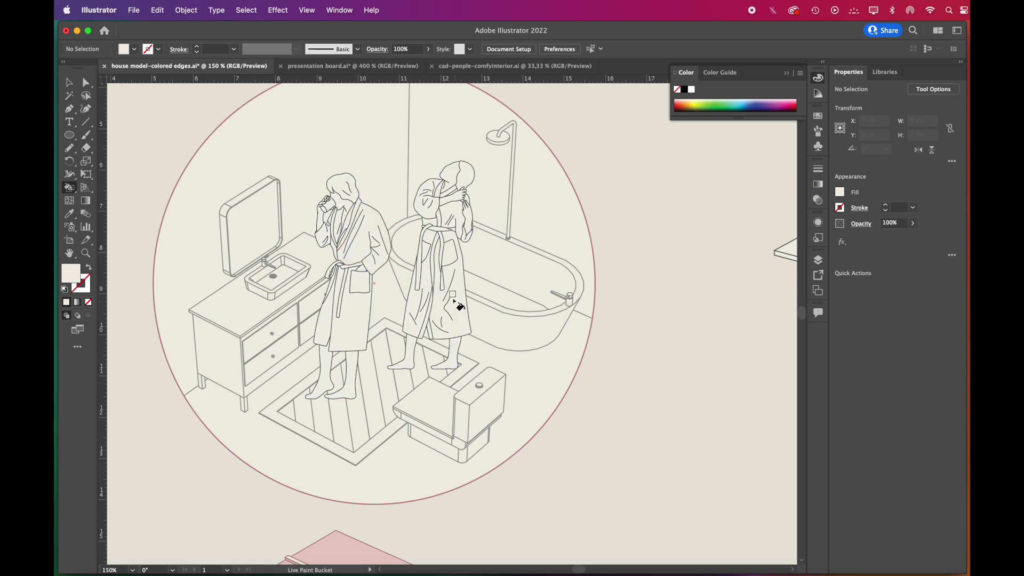
click(262, 174)
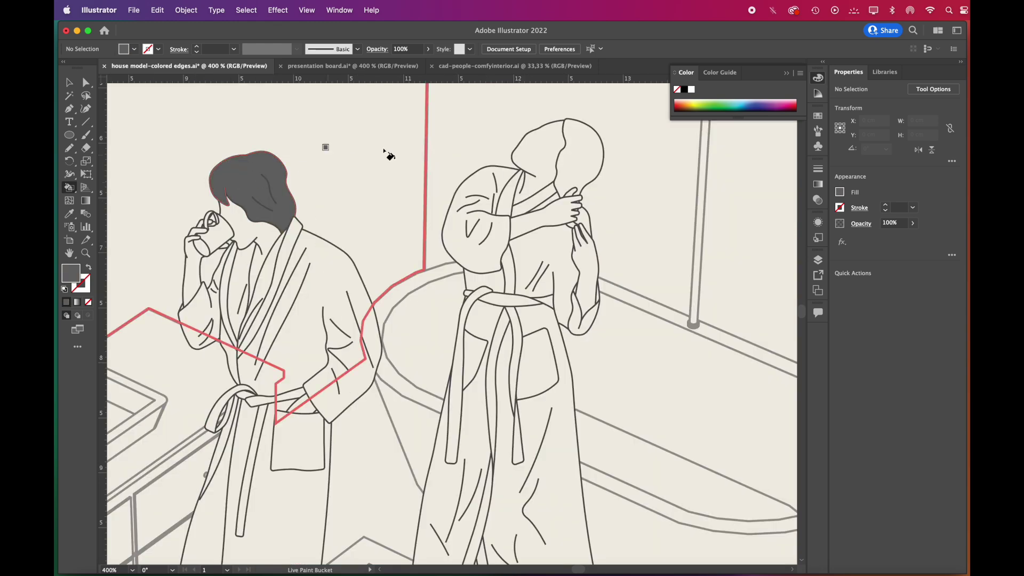
click(584, 155)
Step: Draw two 0.75 pt dark pink leader lines from the bathroom circle's edge to the bathroom in the exploded upper floor
scroll(583, 155, down, 5)
key(n)
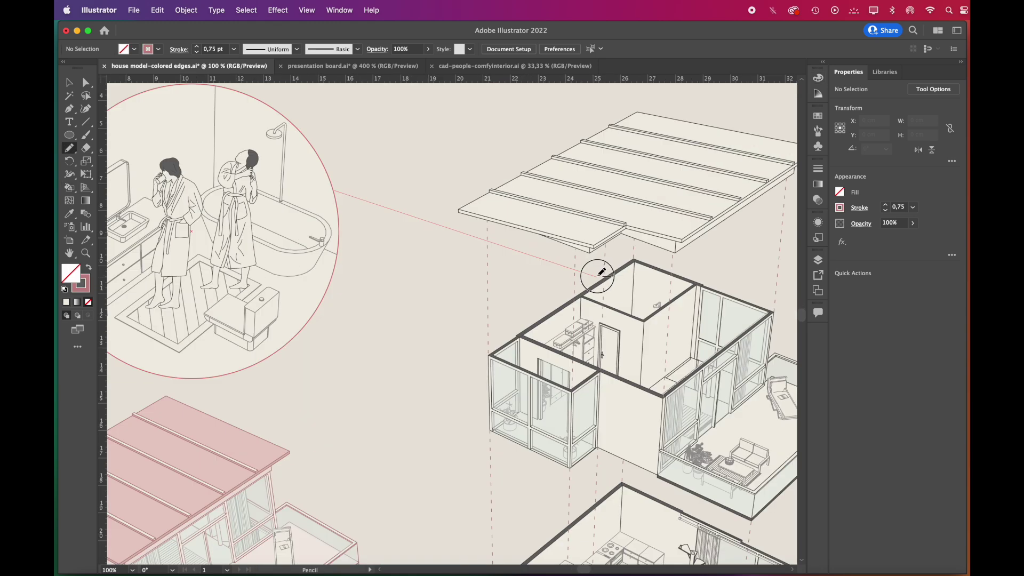
drag(301, 331, 300, 331)
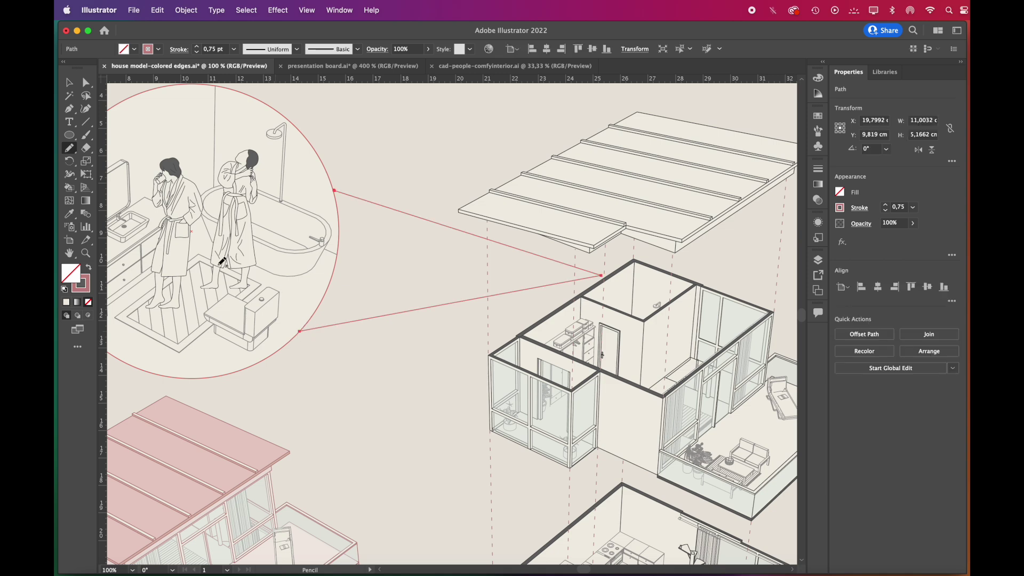
Step: Match the two leader lines to the exploded view's dashed guide lines and set their stroke weight to 0.75 pt
click(86, 82)
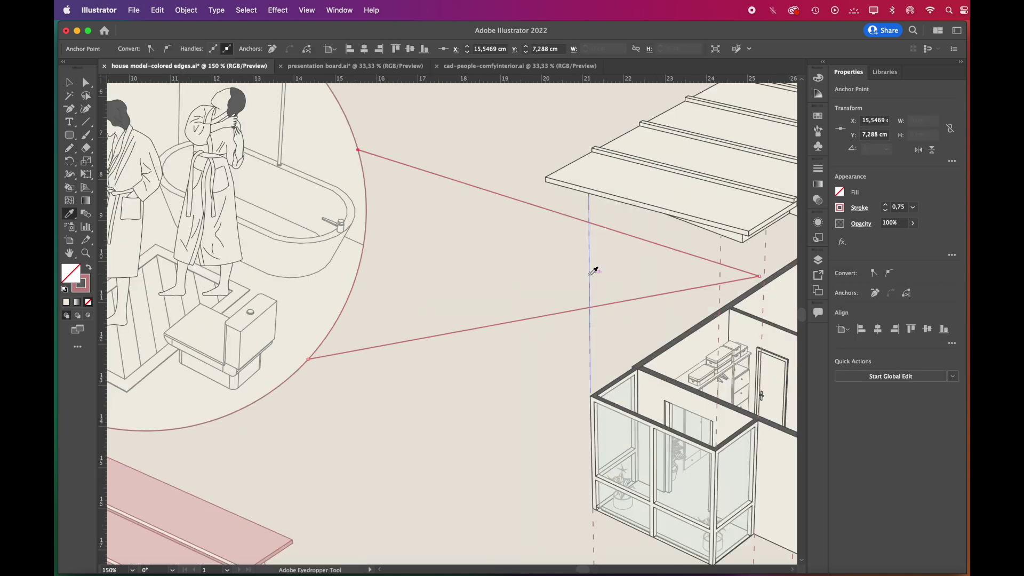
click(590, 274)
key(a)
click(549, 212)
click(912, 208)
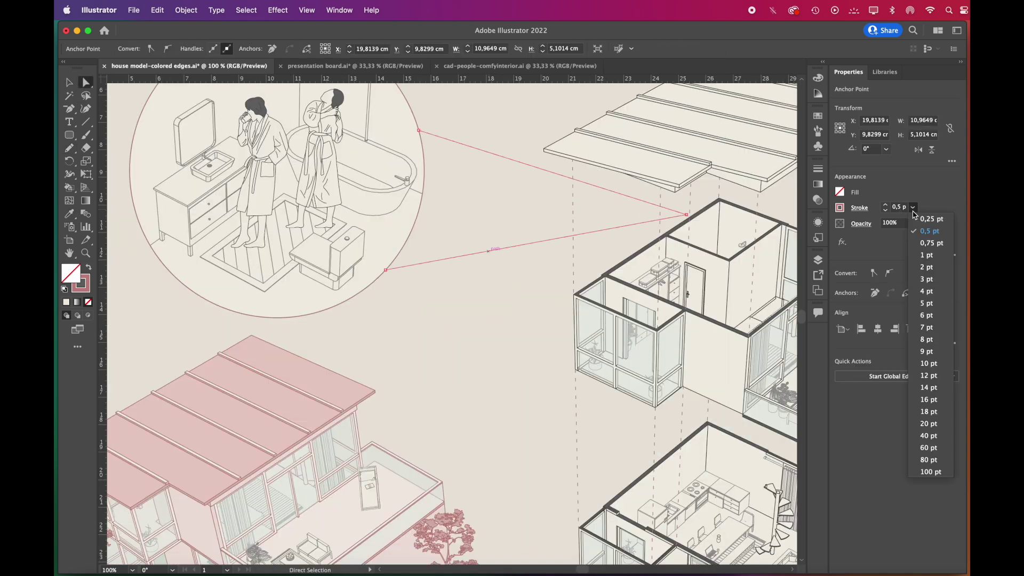
click(931, 243)
click(468, 137)
Step: Draw a rounded off-white label frame about 4.7 by 0.76 cm with a pink outline at the board's upper-left corner
scroll(243, 101, left, 5)
scroll(242, 100, up, 2)
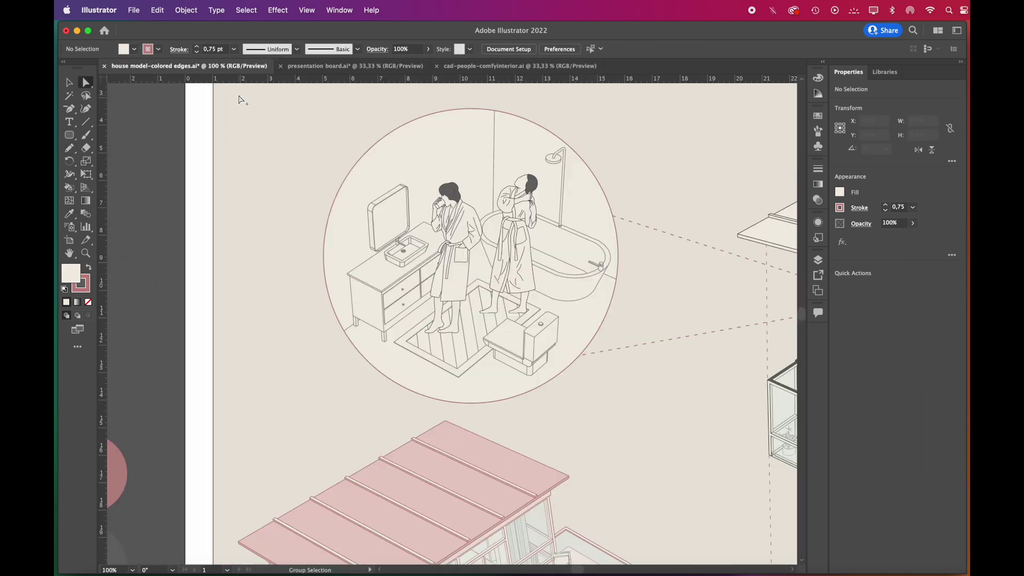
click(71, 135)
scroll(306, 180, up, 2)
drag(244, 178, 372, 199)
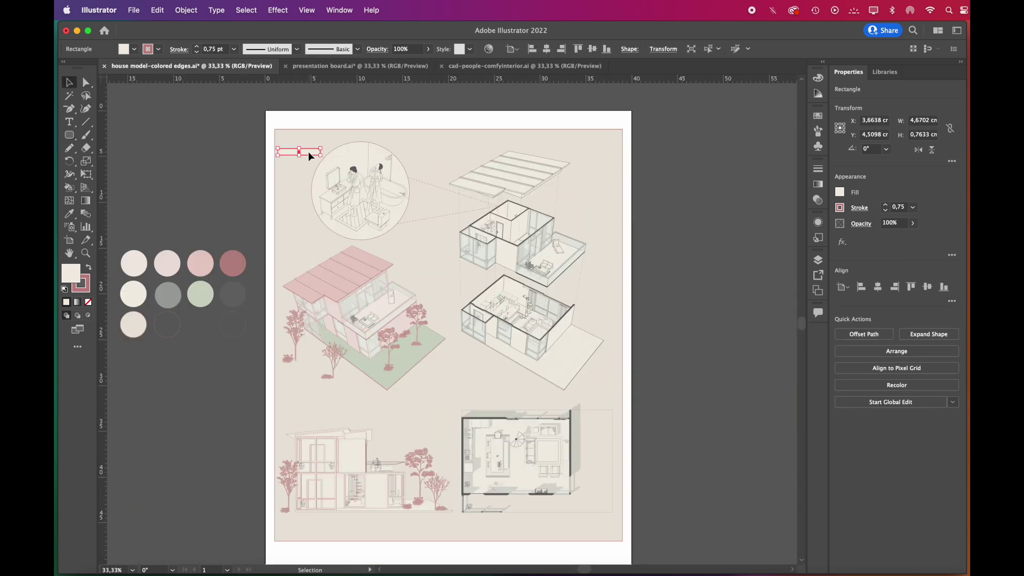
Step: Duplicate the label frame below the elevation and assembled house, copy the column to the board's right edge, and add one beside the exploded upper floor
drag(308, 152, 306, 528)
shift+click(312, 389)
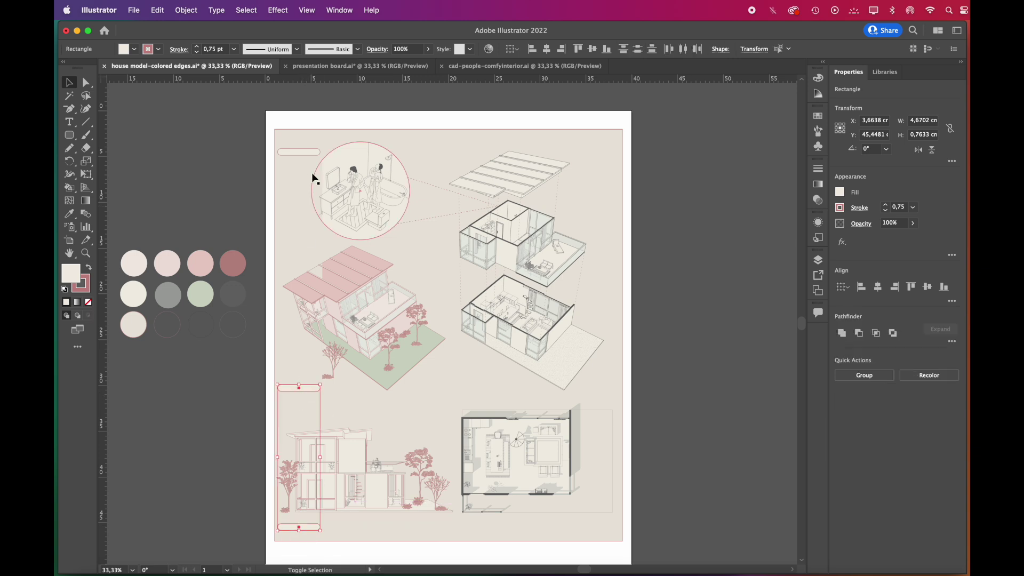
shift+click(309, 153)
drag(309, 153, 610, 167)
click(607, 393)
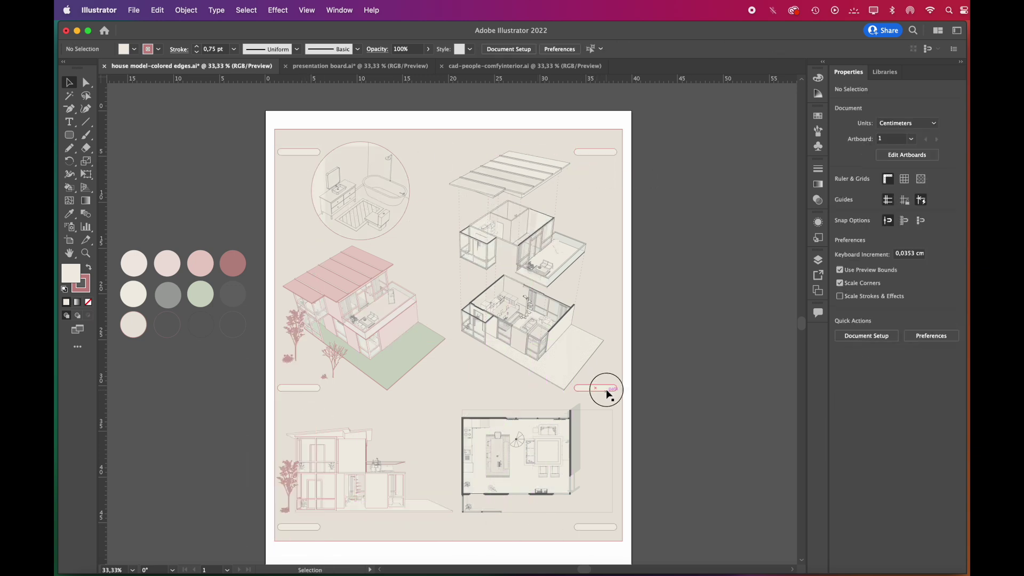
drag(607, 387, 604, 283)
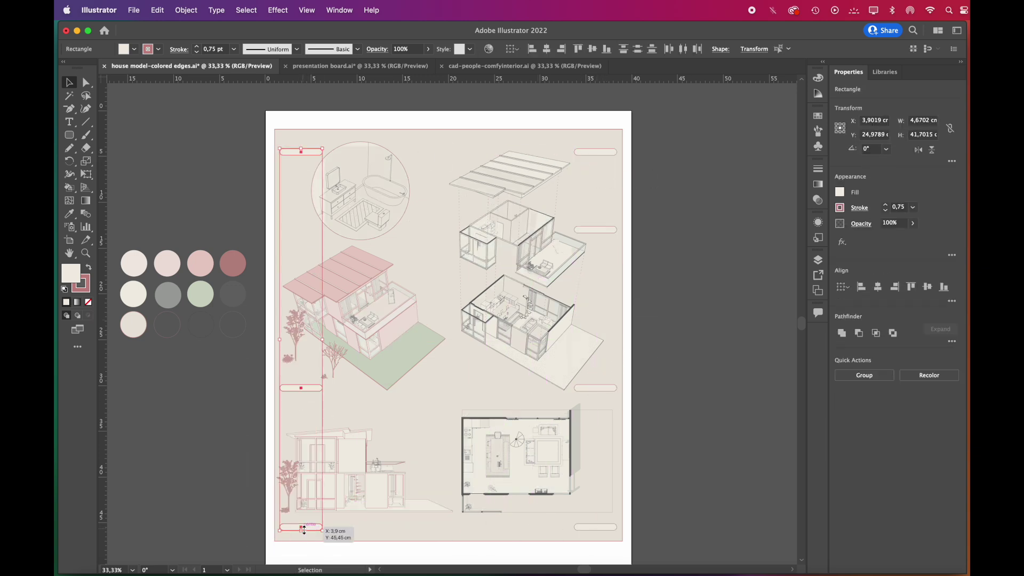
Step: Move the left label frames across beside their drawings, then add a dark pink text area about 3.87 by 0.41 cm inside the bathroom's frame
drag(308, 530, 426, 532)
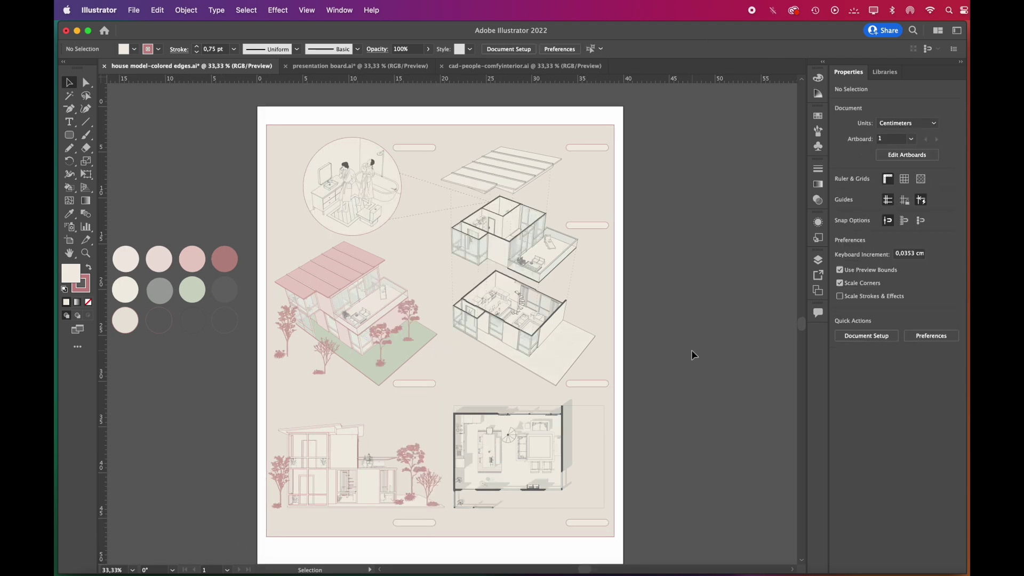
scroll(394, 131, up, 5)
key(t)
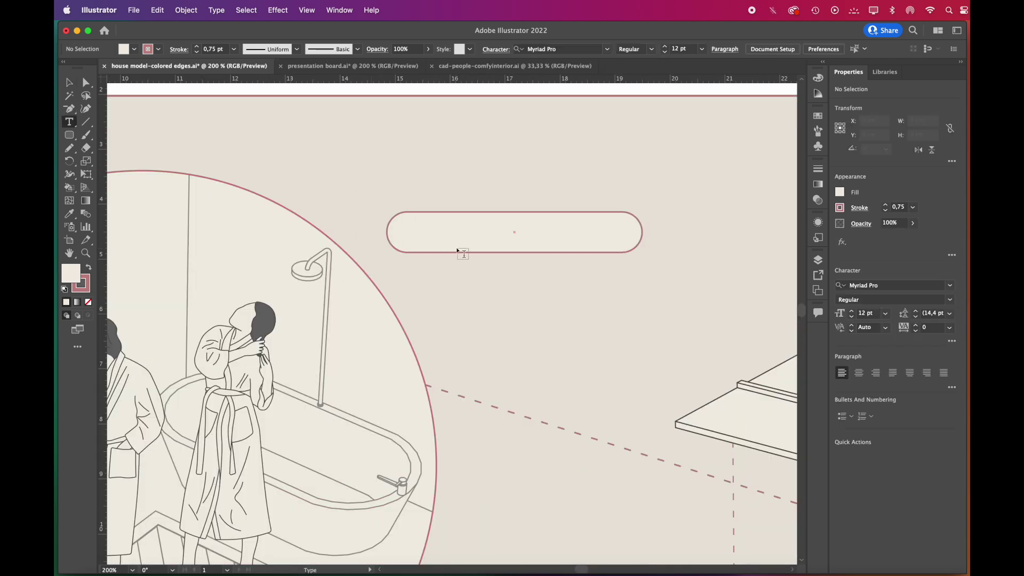
mouse_move(407, 221)
mouse_down()
mouse_move(465, 238)
mouse_move(619, 242)
mouse_up()
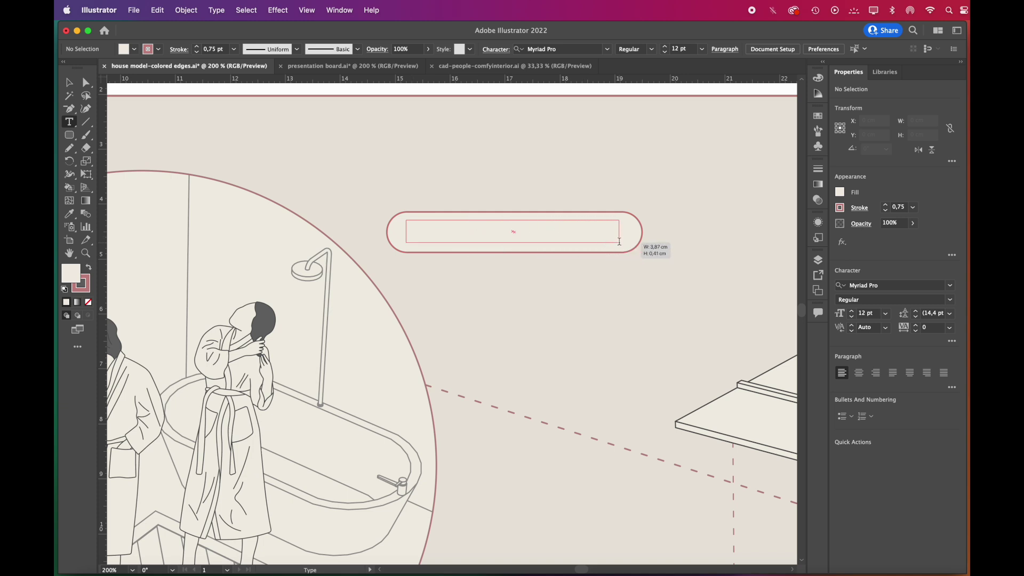
click(69, 214)
click(295, 213)
click(297, 210)
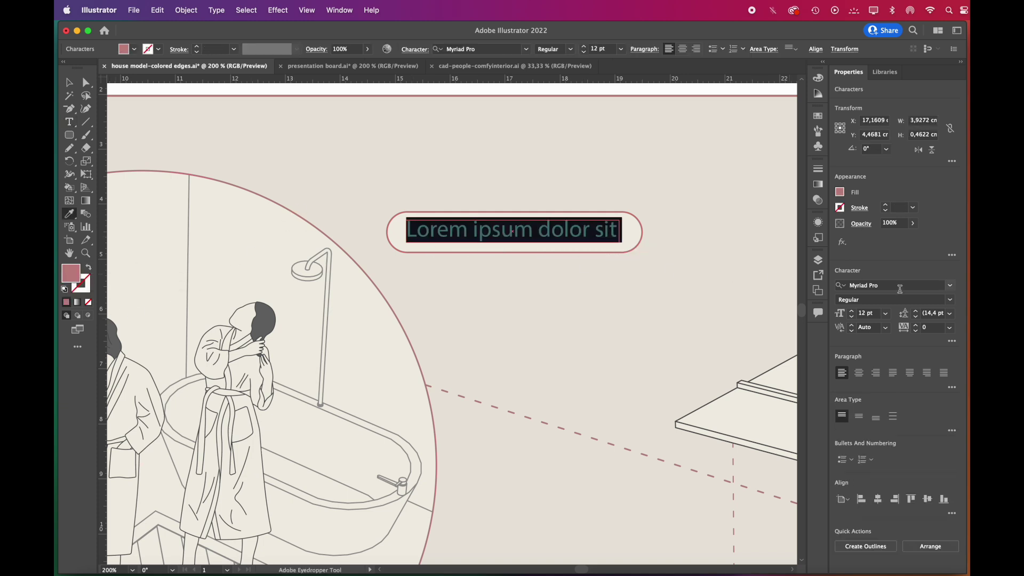
Step: Set the bathroom label's font to Oswald Regular and its text to "Bathroom Close-up"
click(950, 291)
text(oswal)
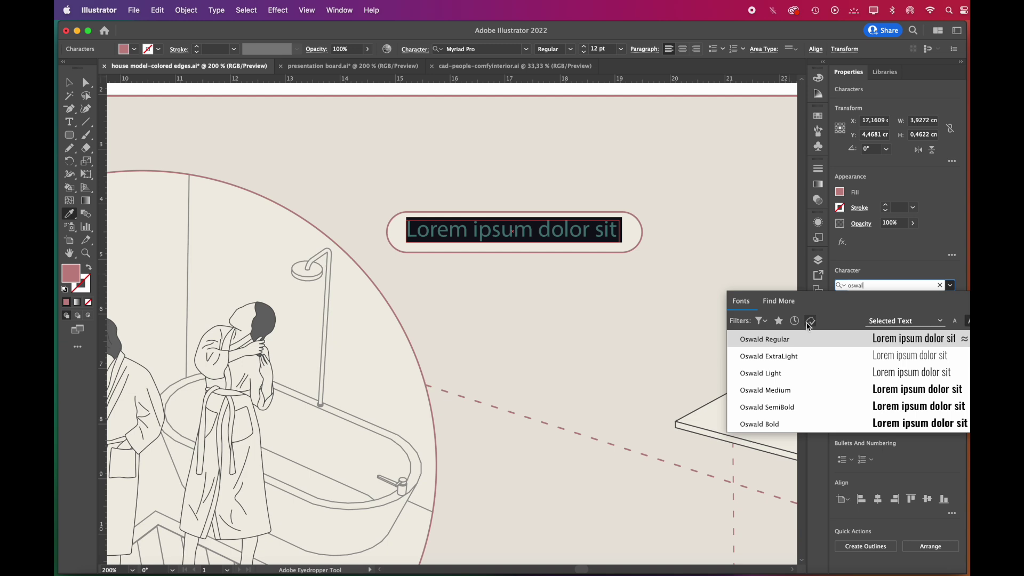
key(Return)
text(Bathroom Close-up)
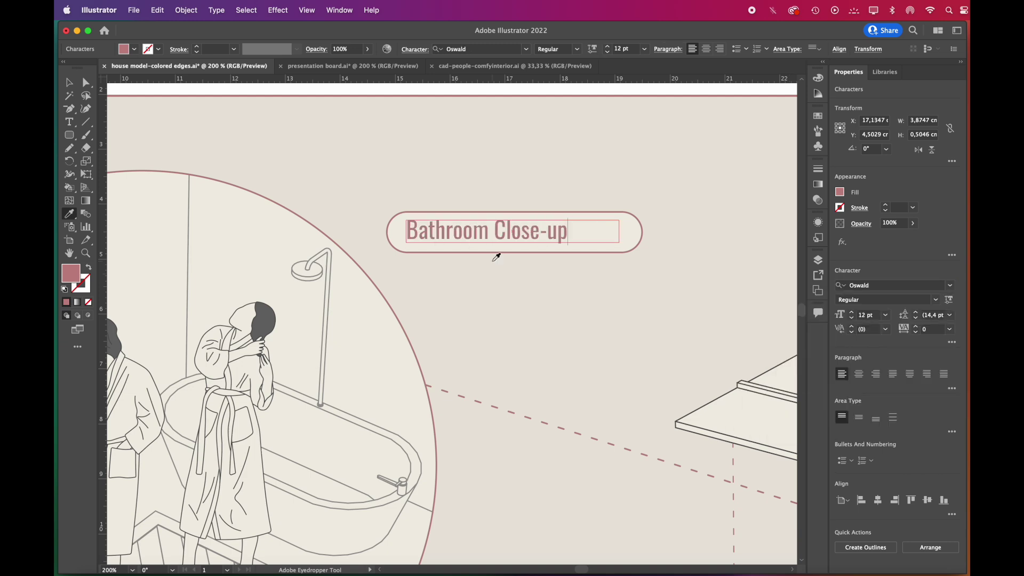
key(Escape)
Step: Copy the bathroom label text into the frame below the assembled house and change it to "Axonometric View"
scroll(498, 184, down, 5)
drag(497, 184, 498, 544)
scroll(498, 543, up, 5)
double_click(549, 441)
key(super+a)
text(Axonometric V)
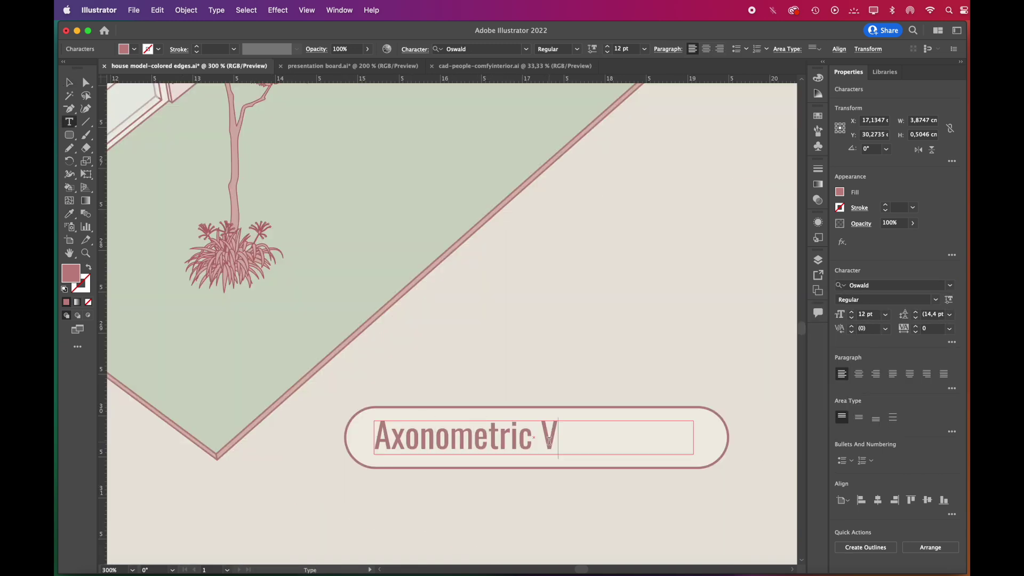
text(iew)
key(Escape)
Step: Copy the label text into the frame below the elevation and change it to "Front Elevation"
drag(509, 233, 510, 446)
scroll(509, 446, up, 5)
double_click(503, 423)
text(Front Elevation)
Step: Change the label text below the floor plan to "Ground Floor Plan"
double_click(602, 470)
text(Ground Floor Plan)
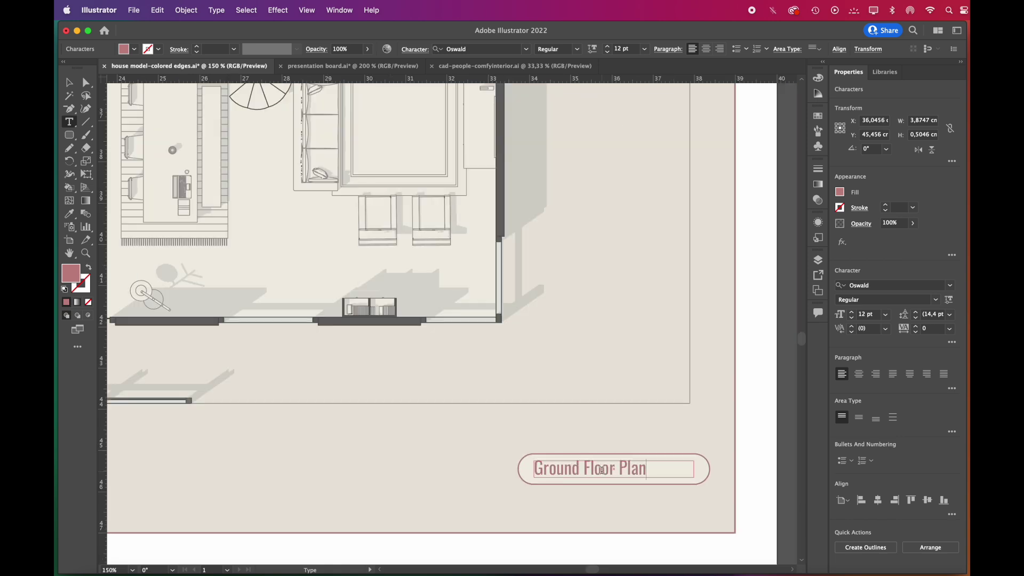
key(Escape)
key(super+0)
Step: Move the brown paper texture image over the board and rotate it to portrait orientation
click(274, 323)
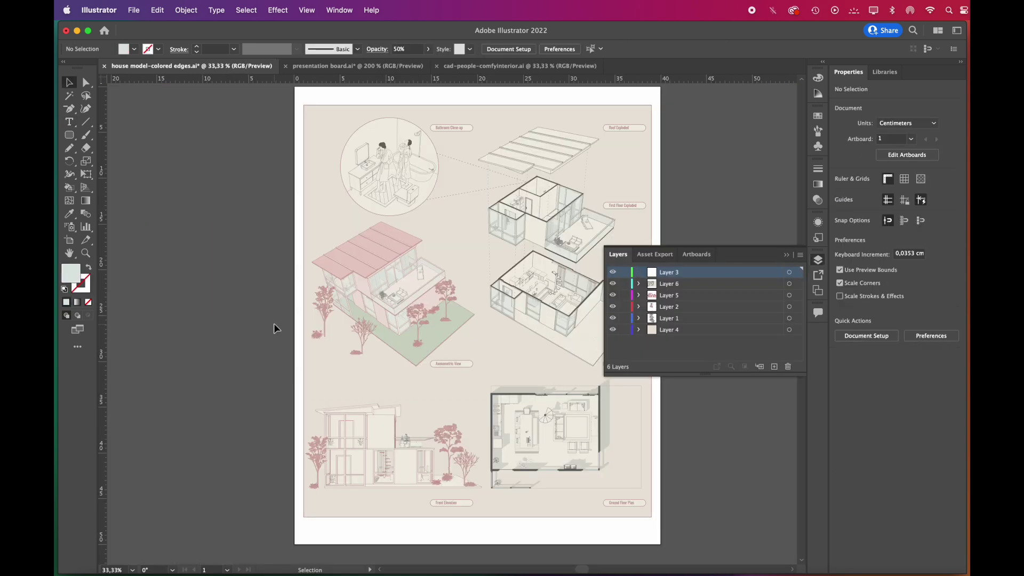
click(787, 255)
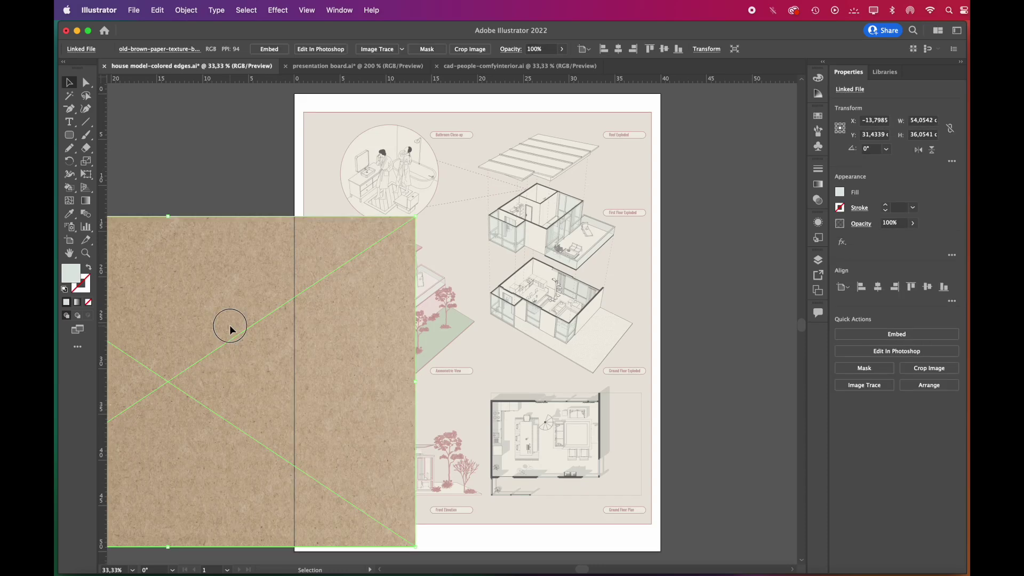
drag(228, 327, 515, 290)
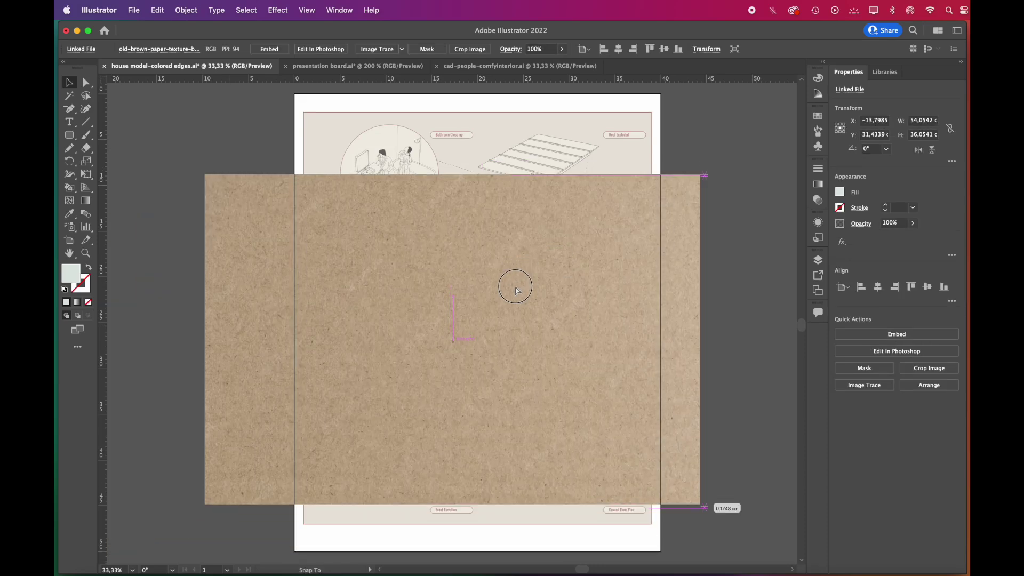
drag(704, 169, 598, 541)
Step: Align the paper texture's upper-left corner with the board's background and scale the image up to span the board's width
drag(319, 115, 330, 138)
scroll(290, 91, up, 4)
drag(384, 207, 377, 198)
scroll(278, 123, down, 4)
scroll(374, 320, down, 4)
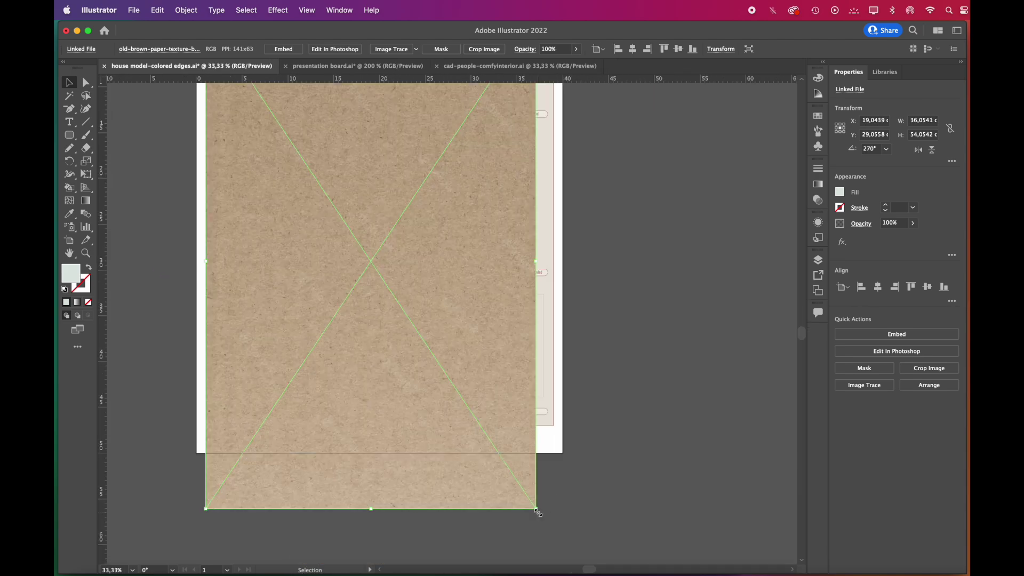
drag(535, 508, 562, 537)
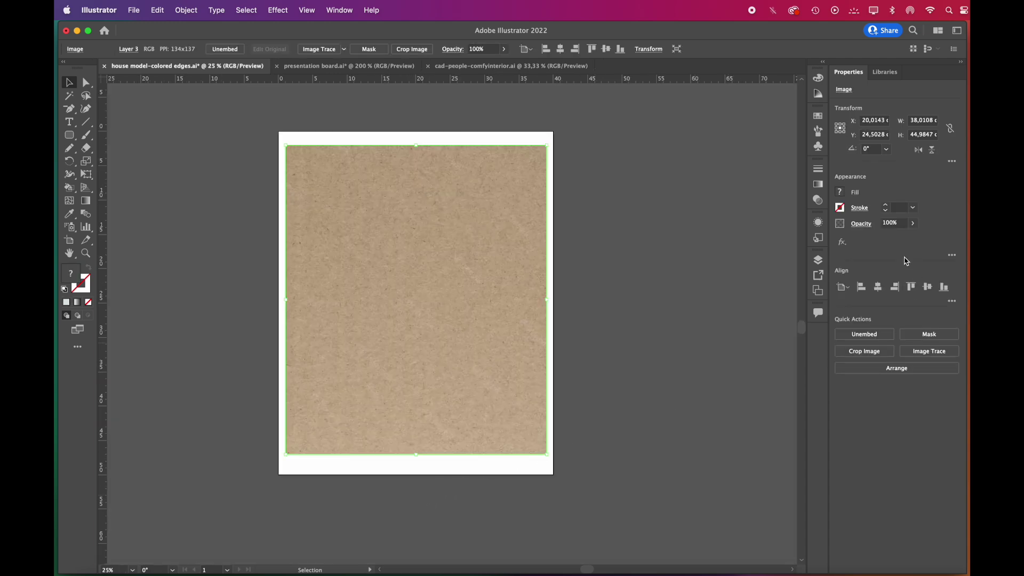
Step: Set the paper texture's blending mode to Multiply
click(861, 224)
click(787, 243)
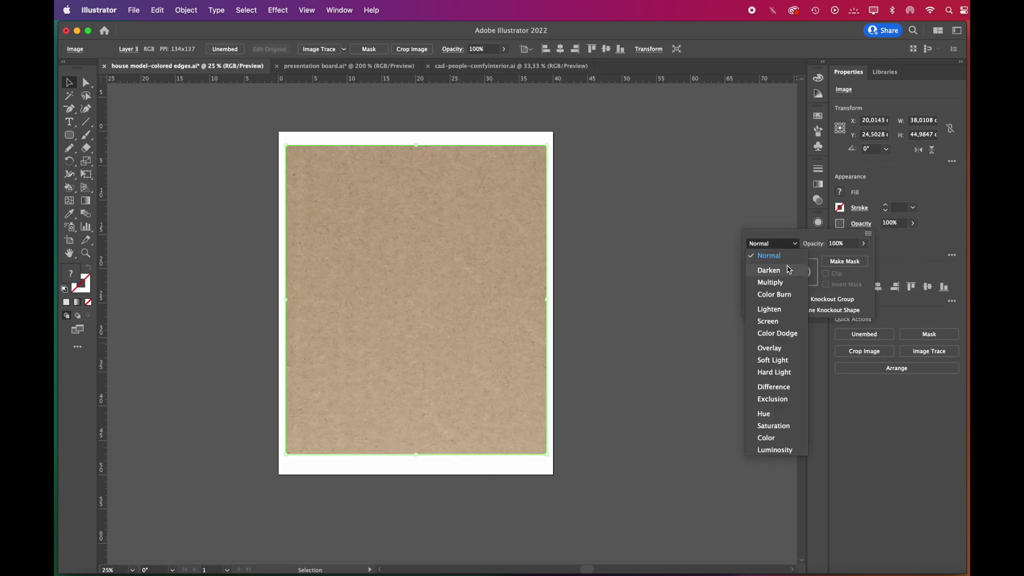
click(770, 282)
key(super+equal)
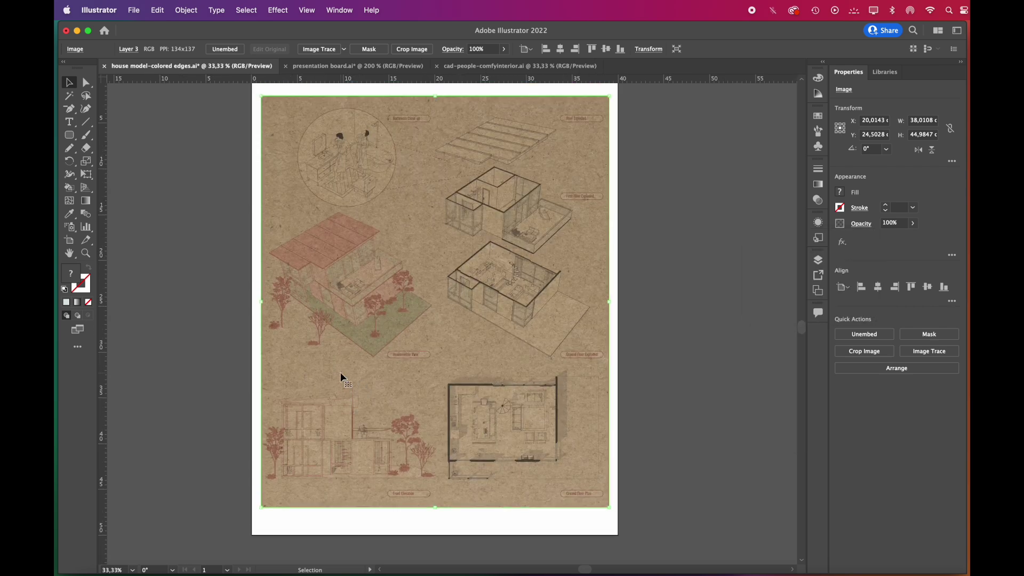
Step: Try the paper texture at 60% opacity
click(883, 224)
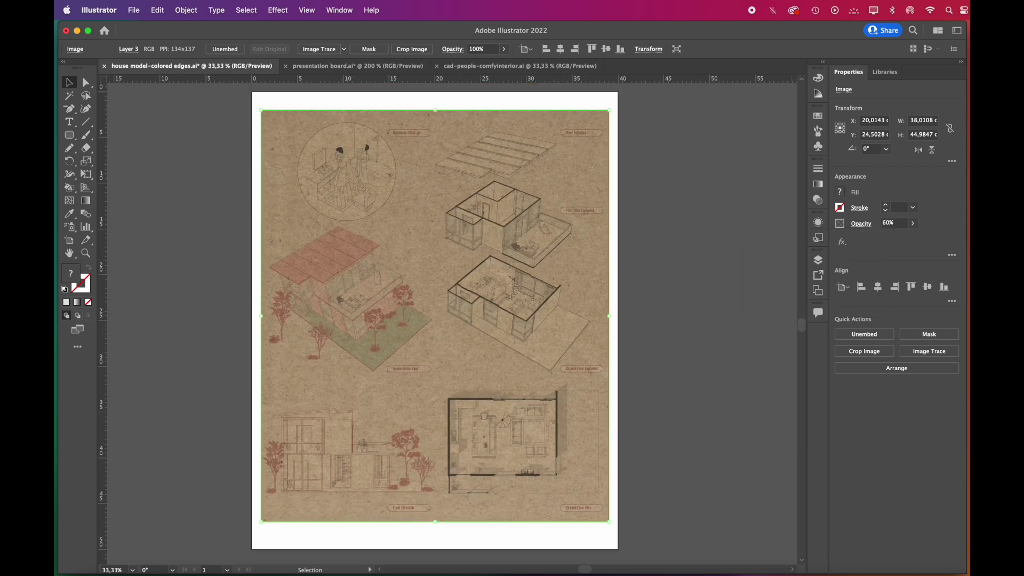
text(60%)
key(Return)
click(688, 269)
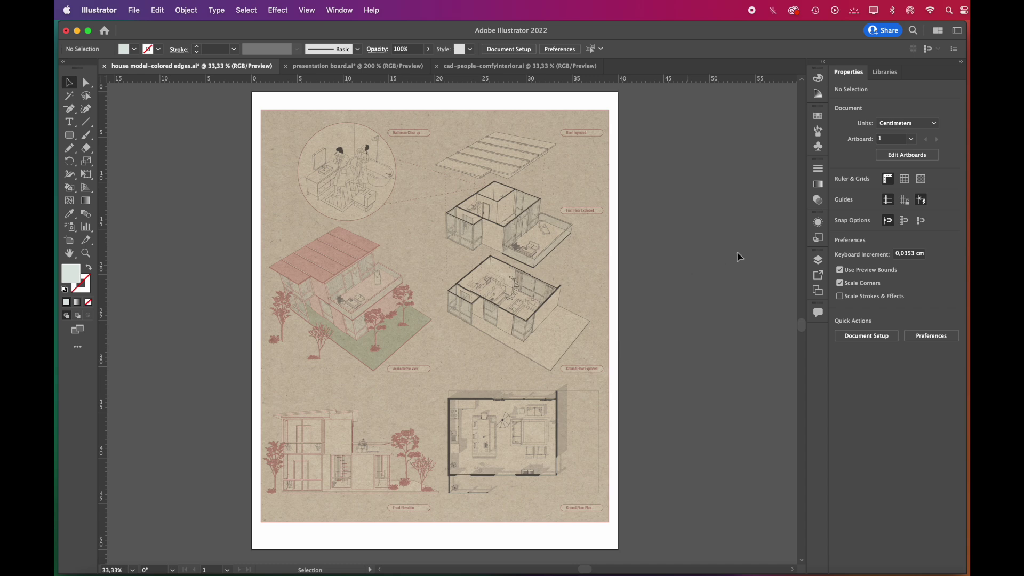
Step: Set the paper texture's opacity to 30%
text(30)
key(Return)
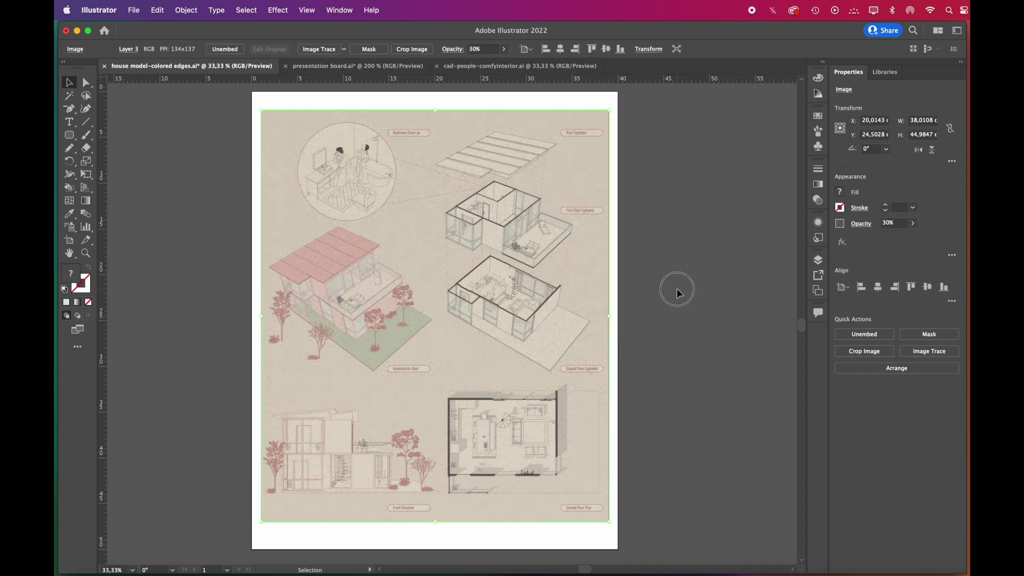
click(677, 292)
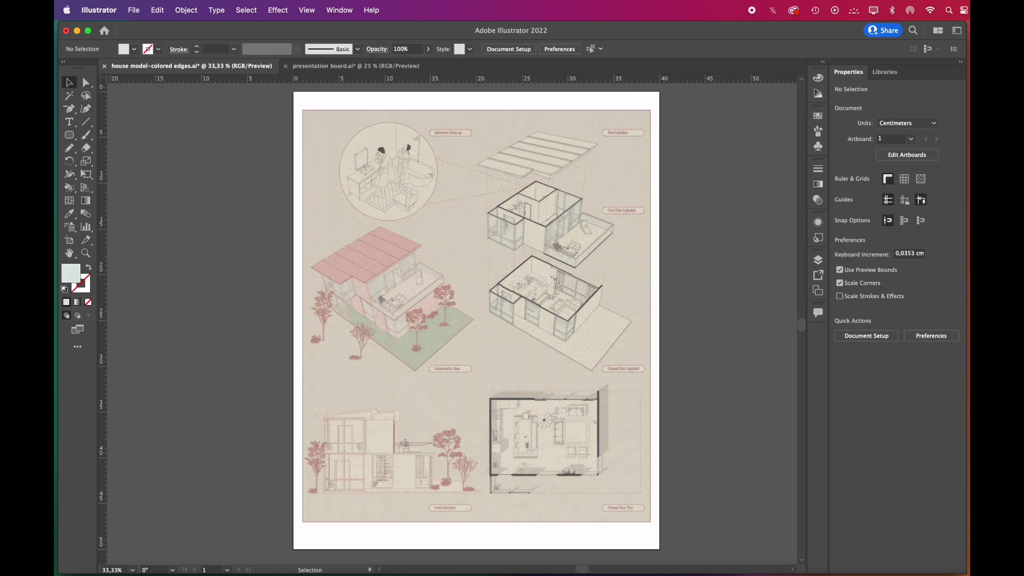
scroll(447, 546, up, 2)
drag(581, 568, 584, 569)
drag(801, 339, 801, 340)
scroll(802, 341, up, 5)
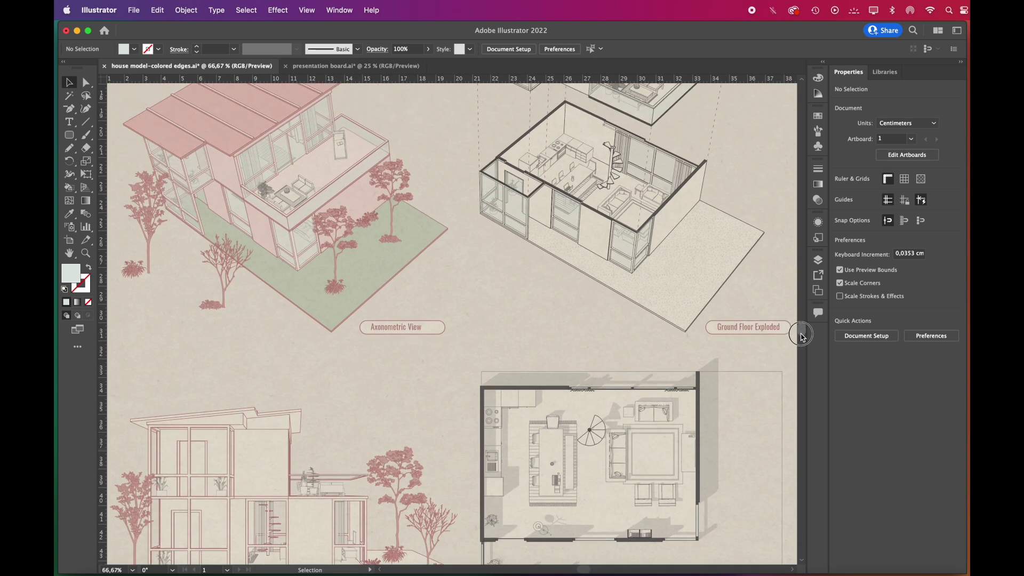
scroll(803, 332, up, 5)
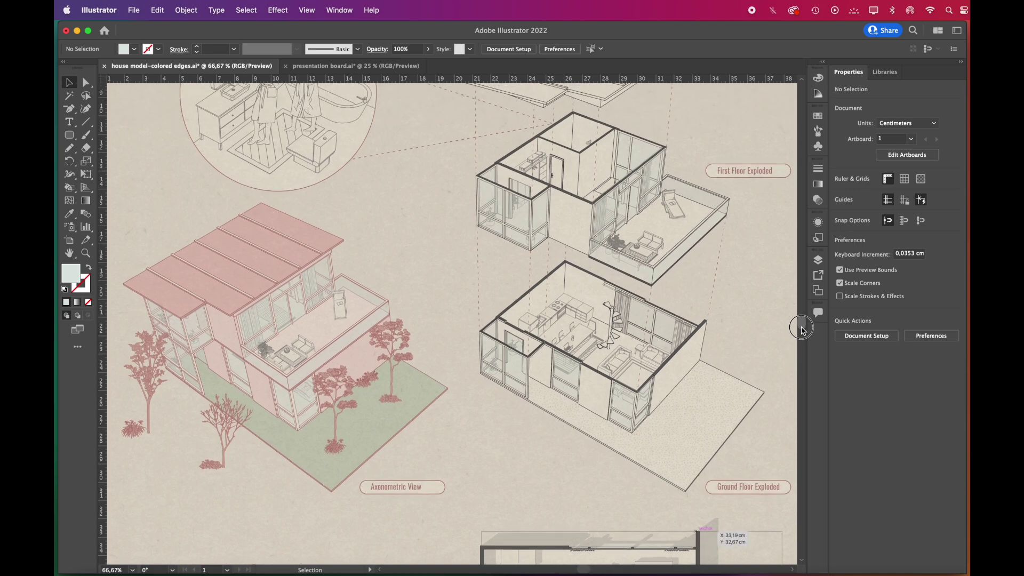